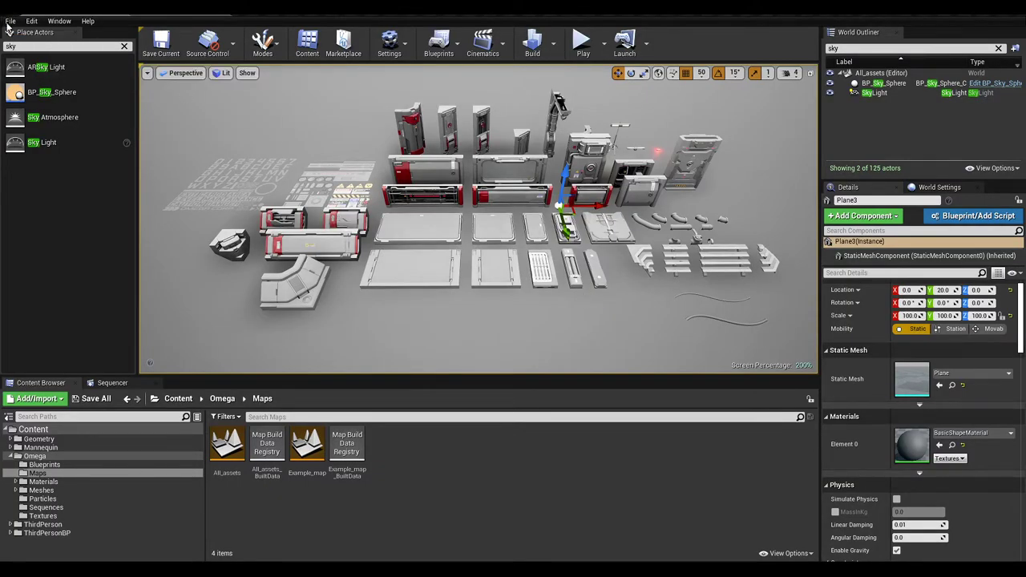
Duplicate the SM_Panel_A_2x4_N floor panel along Y to 1050, onto the empty area in front of the asset display
{"action": "right_click_drag", "start_coordinate": [365, 325], "coordinate": [353, 300]}
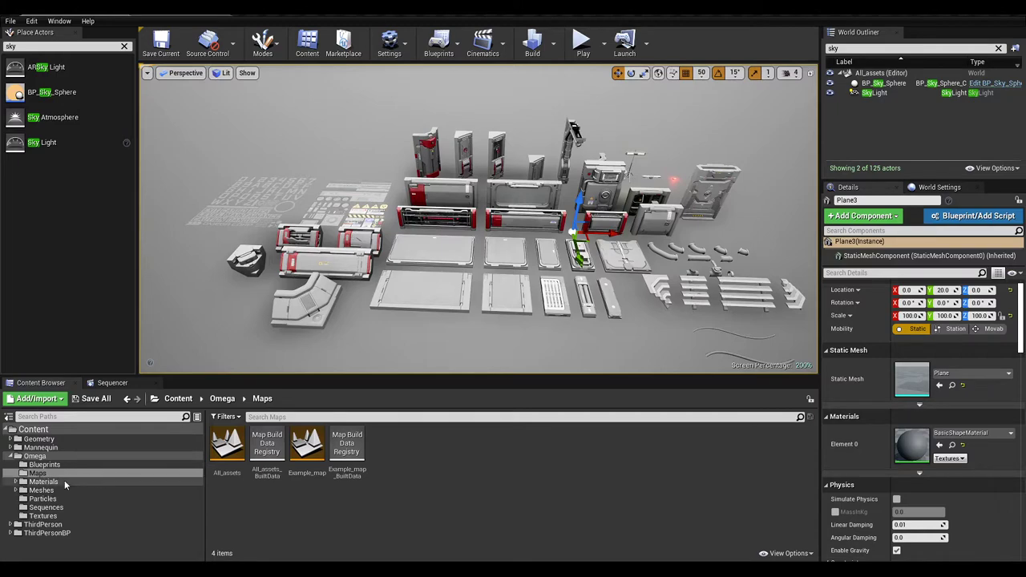
{"action": "right_click_drag", "start_coordinate": [506, 283], "coordinate": [401, 280]}
{"action": "left_click", "coordinate": [495, 240]}
{"action": "right_click_drag", "start_coordinate": [495, 239], "coordinate": [487, 202]}
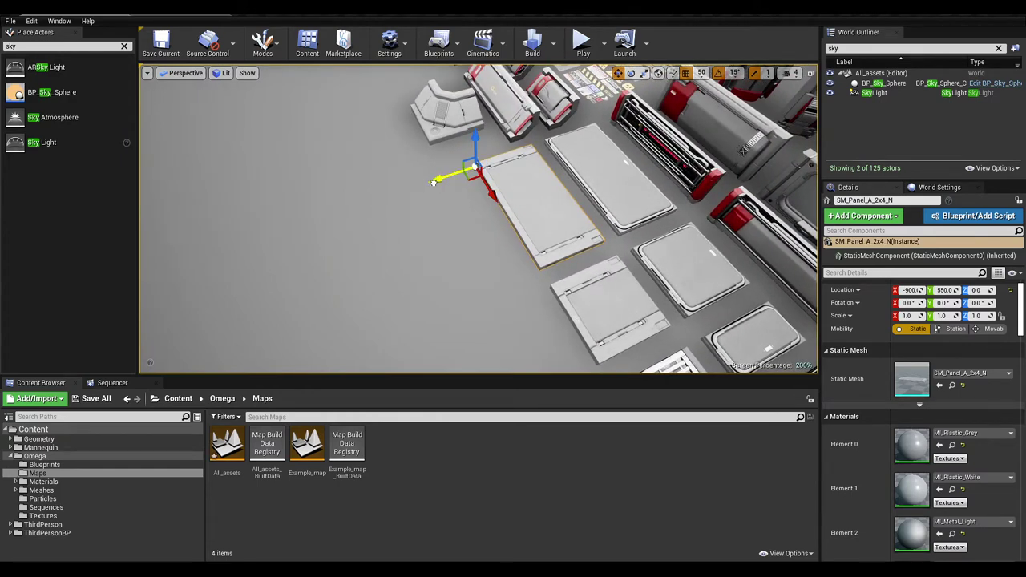
{"action": "left_click_drag", "start_coordinate": [433, 182], "coordinate": [274, 223], "text": "alt"}
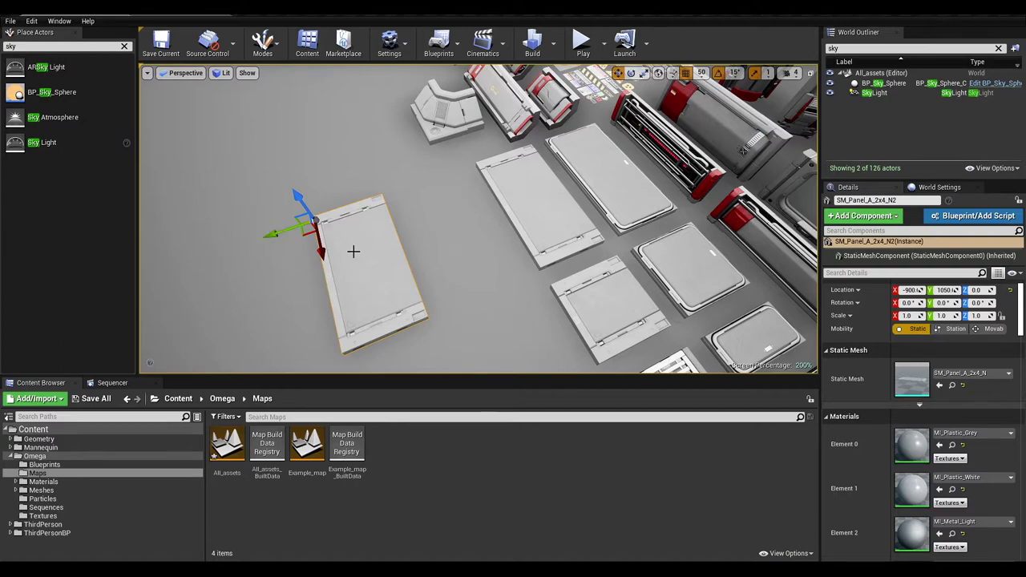
Duplicate the SM_Panel_A_2x2_N floor panel and place the copy flush against the end of the copied 2x4 panel
{"action": "right_click_drag", "start_coordinate": [352, 249], "coordinate": [416, 232]}
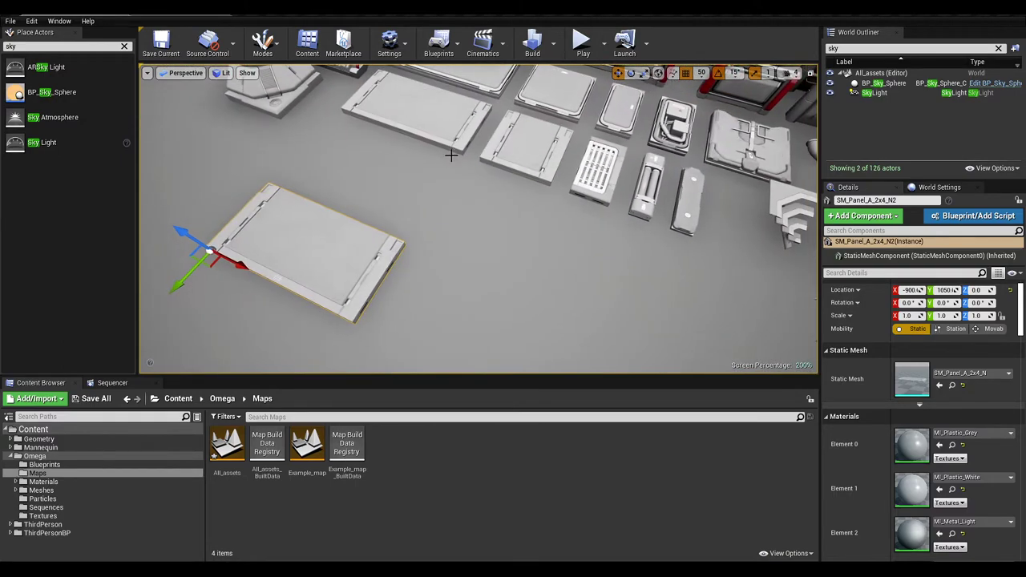
{"action": "left_click", "coordinate": [539, 143]}
{"action": "right_click_drag", "start_coordinate": [539, 143], "coordinate": [473, 176]}
{"action": "left_click_drag", "start_coordinate": [519, 178], "coordinate": [331, 219], "text": "alt"}
{"action": "right_click_drag", "start_coordinate": [408, 187], "coordinate": [513, 187]}
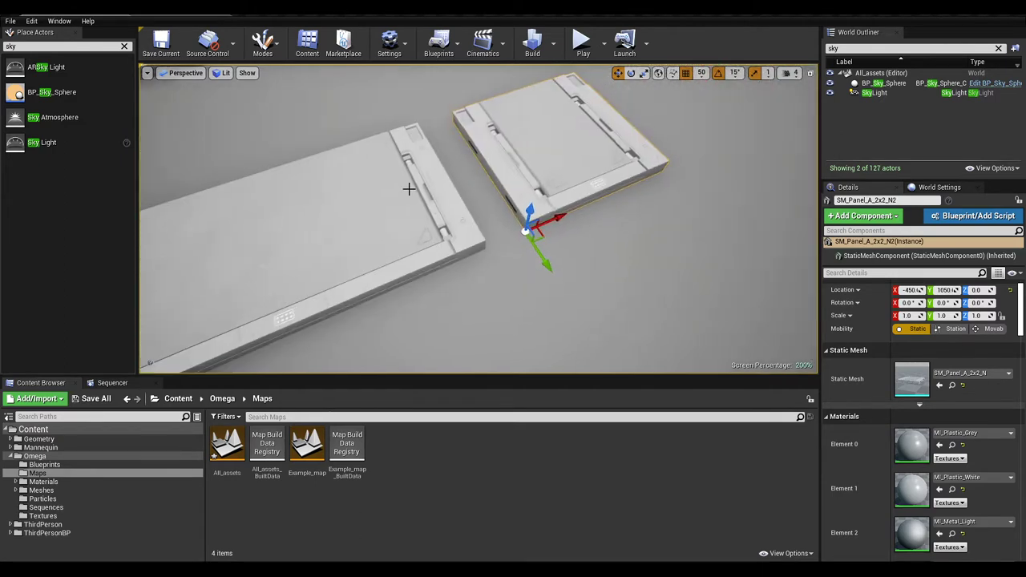
{"action": "left_click_drag", "start_coordinate": [559, 215], "coordinate": [523, 227]}
Duplicate the SM_Panel_B_2x1_N grille panel to the front edge of the new floor and rotate it to about -90° around Z
{"action": "right_click_drag", "start_coordinate": [522, 227], "coordinate": [589, 156]}
{"action": "left_click", "coordinate": [590, 155]}
{"action": "left_click_drag", "start_coordinate": [596, 186], "coordinate": [566, 346], "text": "alt"}
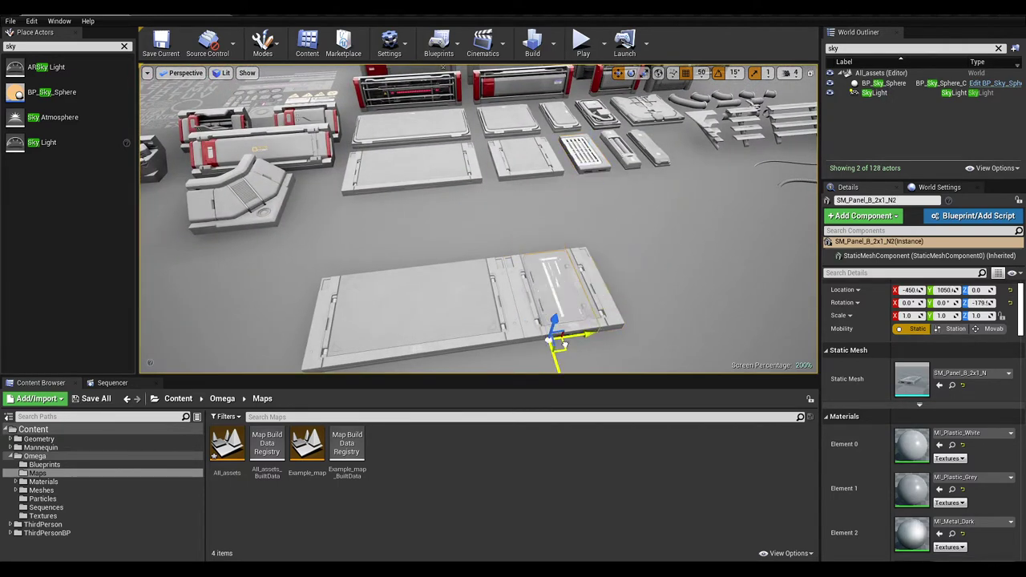
{"action": "right_click_drag", "start_coordinate": [569, 276], "coordinate": [570, 312]}
{"action": "key", "text": "e"}
{"action": "left_click_drag", "start_coordinate": [552, 309], "coordinate": [584, 302]}
{"action": "right_click_drag", "start_coordinate": [584, 303], "coordinate": [640, 286]}
Duplicate the grille panel twice along X so three grilles line the front edge of the floor
{"action": "key", "text": "w"}
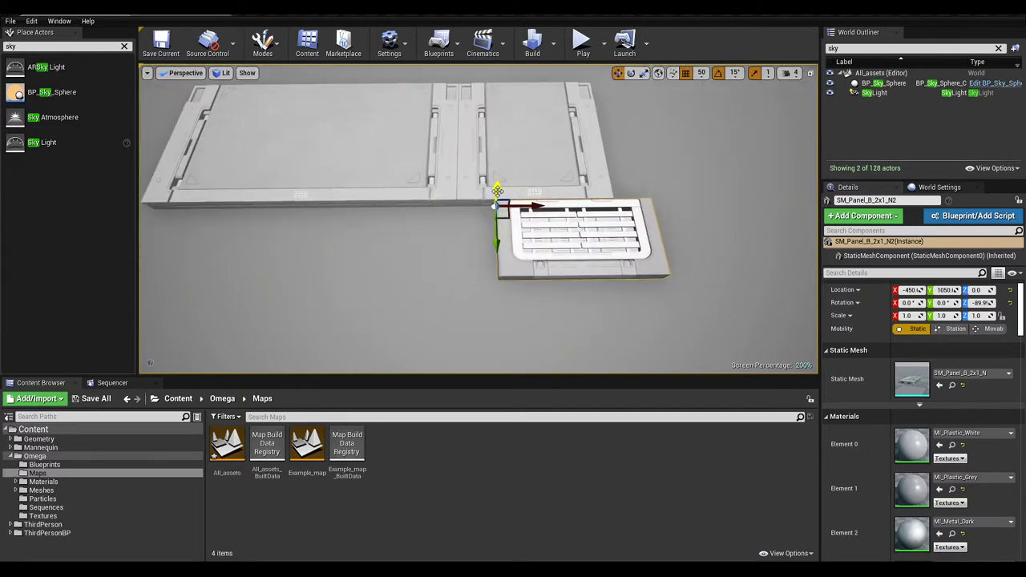
{"action": "left_click_drag", "start_coordinate": [520, 208], "coordinate": [331, 199], "text": "alt"}
{"action": "right_click_drag", "start_coordinate": [332, 200], "coordinate": [248, 200]}
{"action": "left_click_drag", "start_coordinate": [472, 215], "coordinate": [335, 203], "text": "alt"}
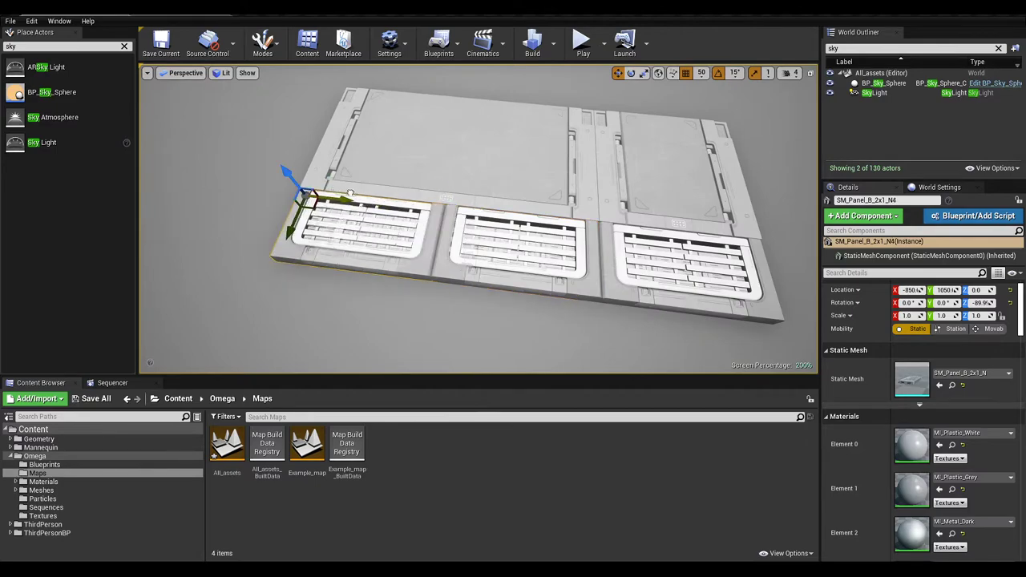
Duplicate the SM_WallPanel_C_2x125_N wall panel and place the copy at the rear corner of the new floor, at X -900, Y 850
{"action": "right_click_drag", "start_coordinate": [375, 181], "coordinate": [304, 168]}
{"action": "left_click", "coordinate": [529, 113]}
{"action": "right_click_drag", "start_coordinate": [529, 114], "coordinate": [534, 137]}
{"action": "left_click_drag", "start_coordinate": [537, 107], "coordinate": [428, 331], "text": "alt"}
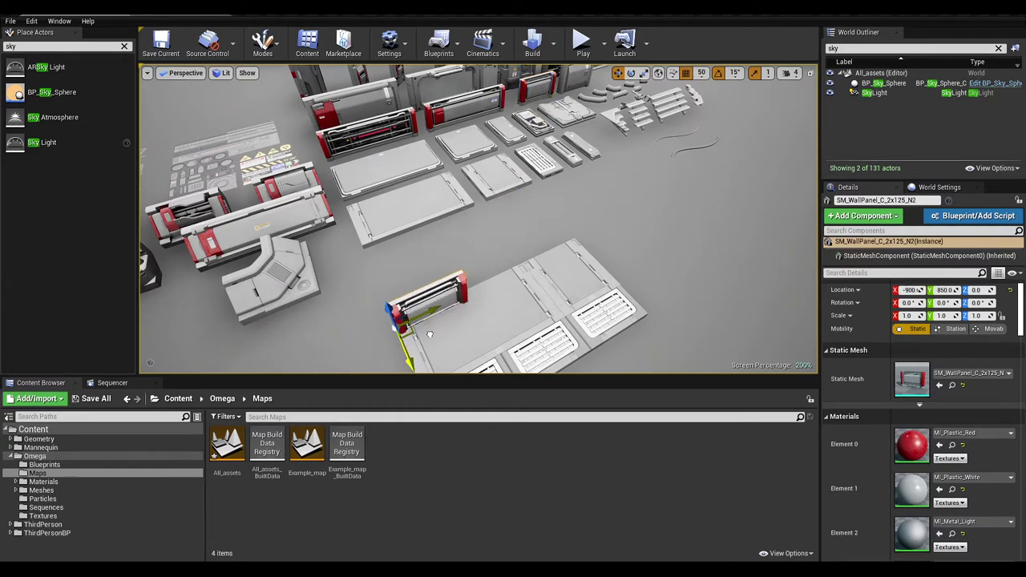
{"action": "key", "text": "f"}
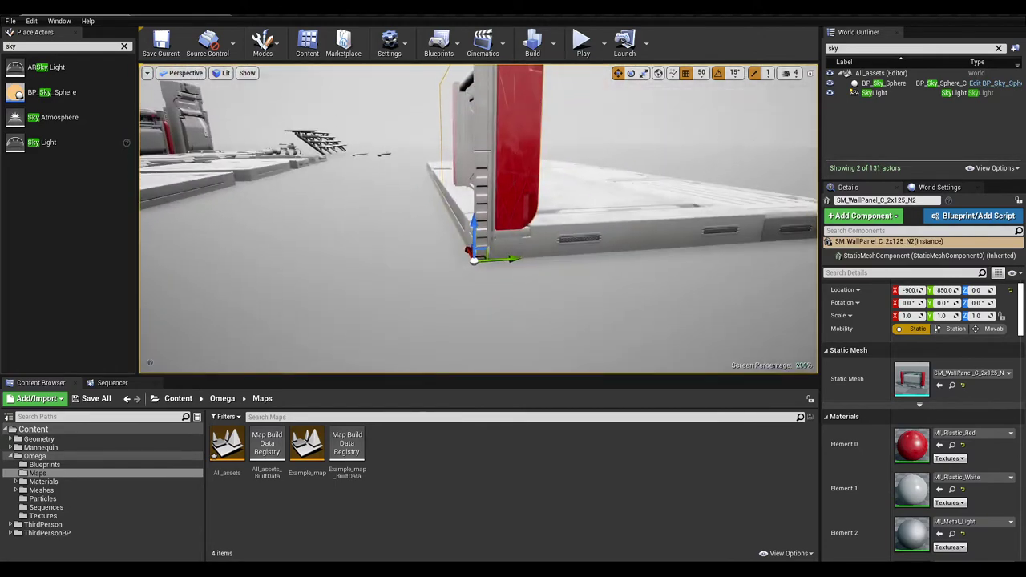
Set the position grid snap to 5 and raise the copied wall panel to Z 20 so it stands on the floor
{"action": "right_click_drag", "start_coordinate": [479, 240], "coordinate": [537, 312]}
{"action": "left_click_drag", "start_coordinate": [473, 300], "coordinate": [481, 295], "text": "alt"}
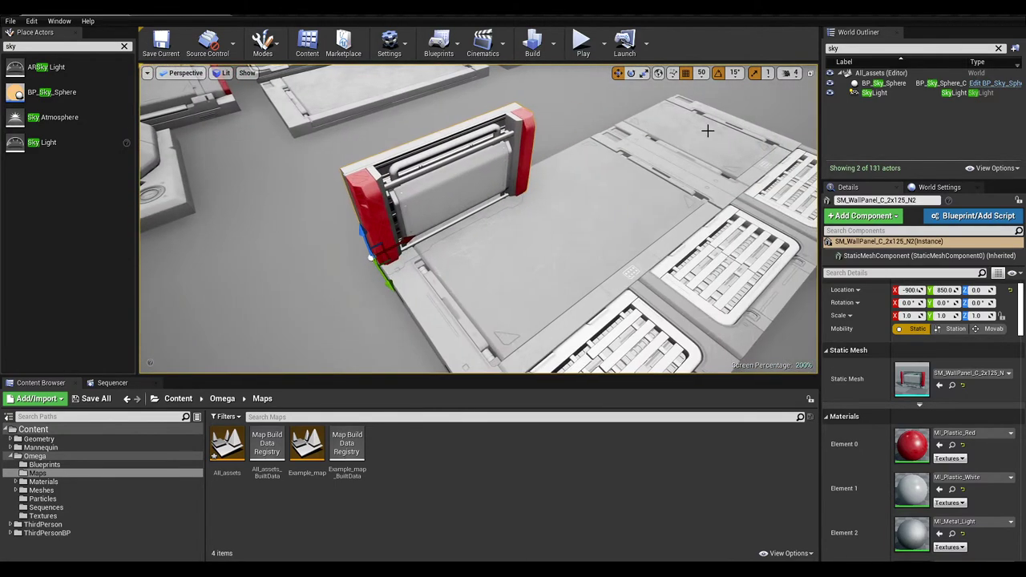
{"action": "left_click", "coordinate": [701, 73]}
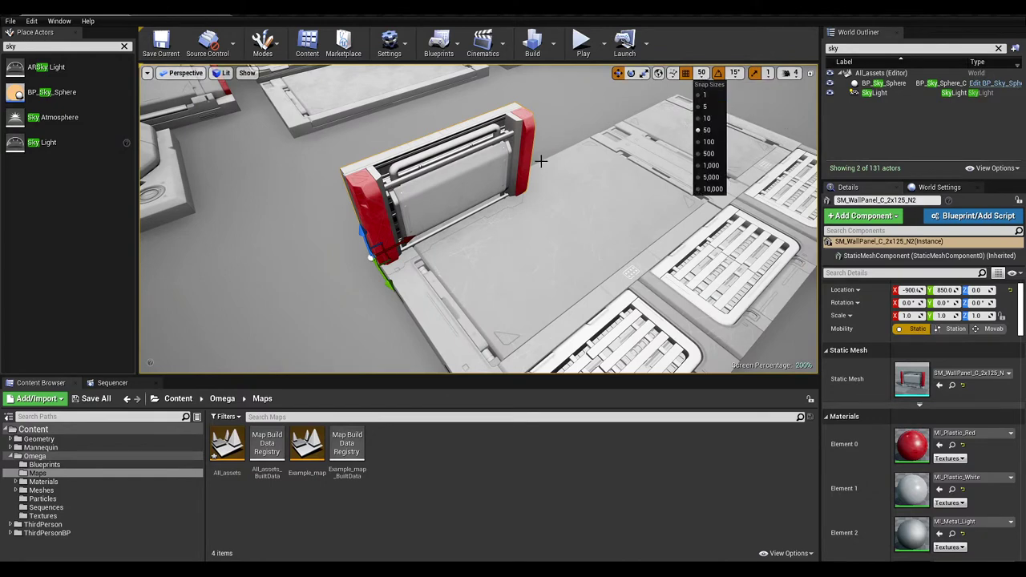
{"action": "right_click_drag", "start_coordinate": [409, 191], "coordinate": [387, 215]}
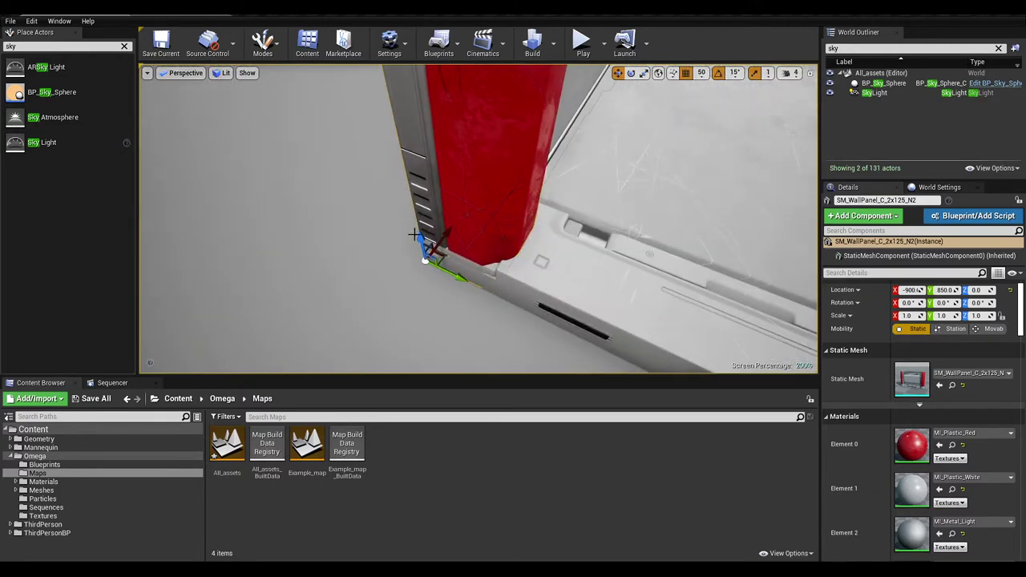
{"action": "mouse_move", "coordinate": [418, 207]}
{"action": "left_mouse_down"}
{"action": "mouse_move", "coordinate": [418, 180]}
{"action": "mouse_move", "coordinate": [420, 220]}
{"action": "left_mouse_up"}
{"action": "right_click_drag", "start_coordinate": [419, 220], "coordinate": [425, 196]}
{"action": "left_click", "coordinate": [701, 73]}
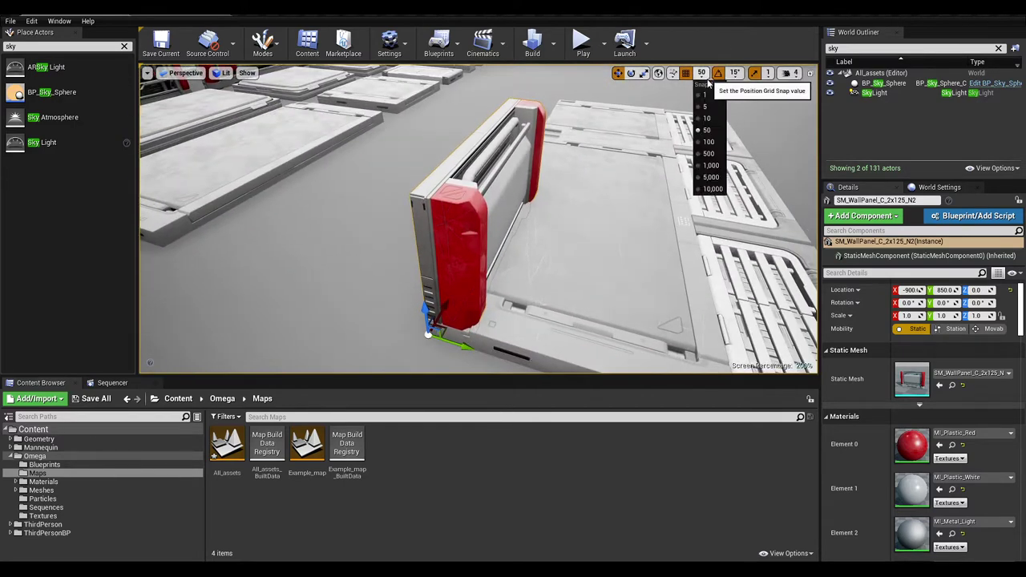
{"action": "left_click", "coordinate": [709, 106]}
{"action": "key", "text": "e"}
{"action": "left_click_drag", "start_coordinate": [425, 308], "coordinate": [425, 287]}
{"action": "right_click_drag", "start_coordinate": [483, 281], "coordinate": [445, 300]}
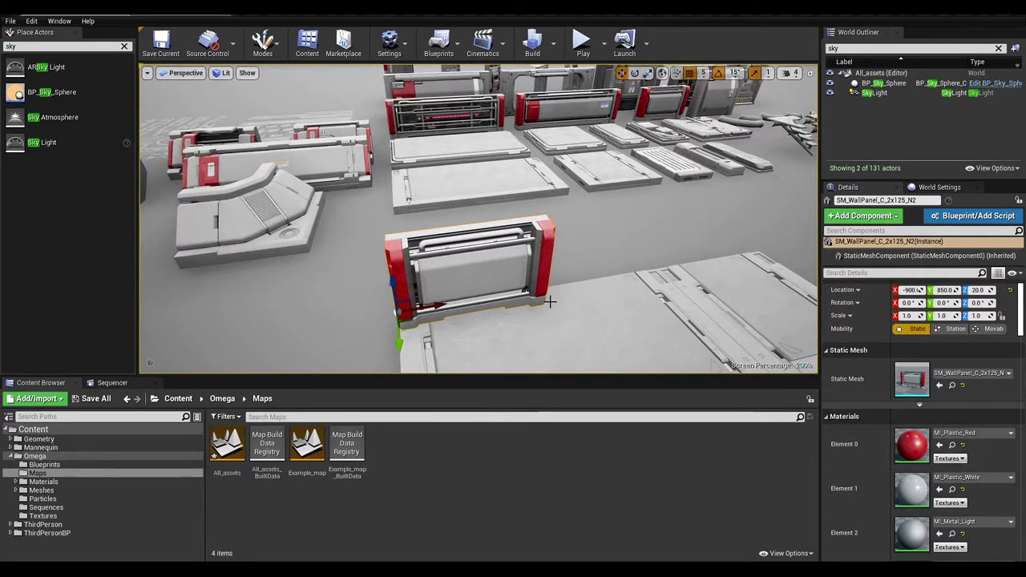
Duplicate the wall panel upward to Z 145 and change the copy's static mesh to SM_WallPanel_D_2x275_N
{"action": "right_click_drag", "start_coordinate": [550, 300], "coordinate": [492, 297]}
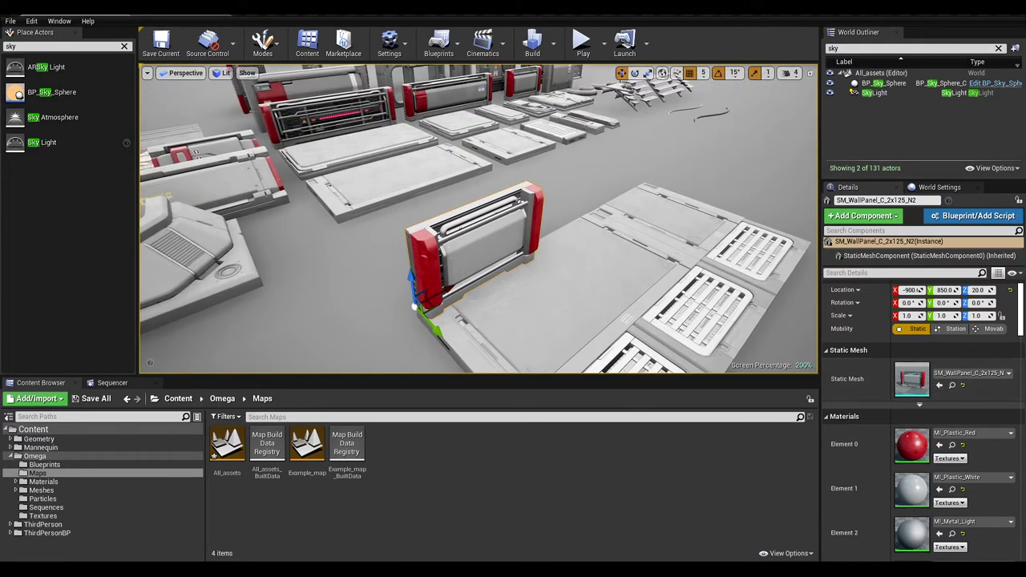
{"action": "right_click_drag", "start_coordinate": [416, 298], "coordinate": [393, 298]}
{"action": "left_click_drag", "start_coordinate": [392, 298], "coordinate": [396, 211], "text": "alt"}
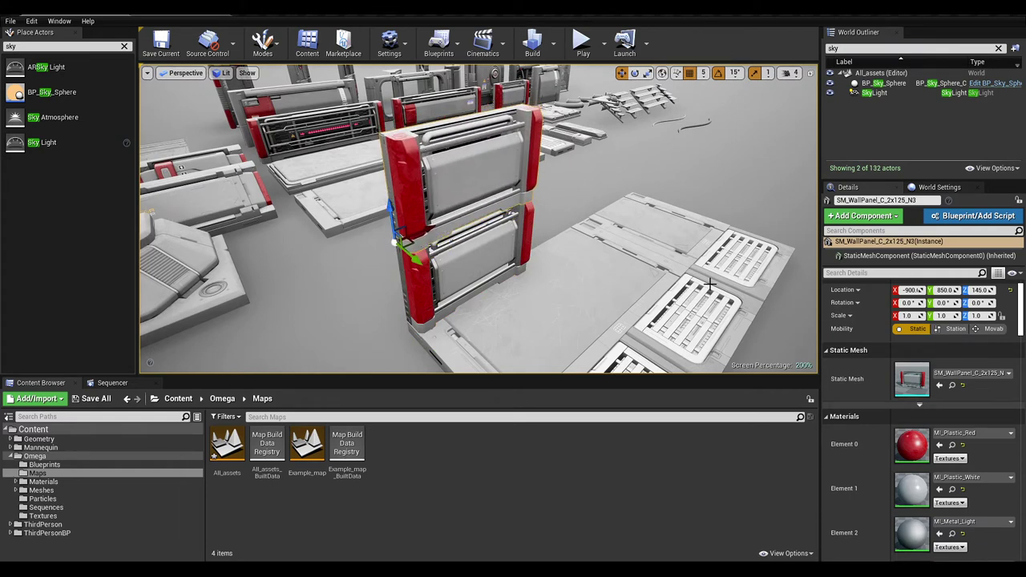
{"action": "left_click", "coordinate": [994, 374]}
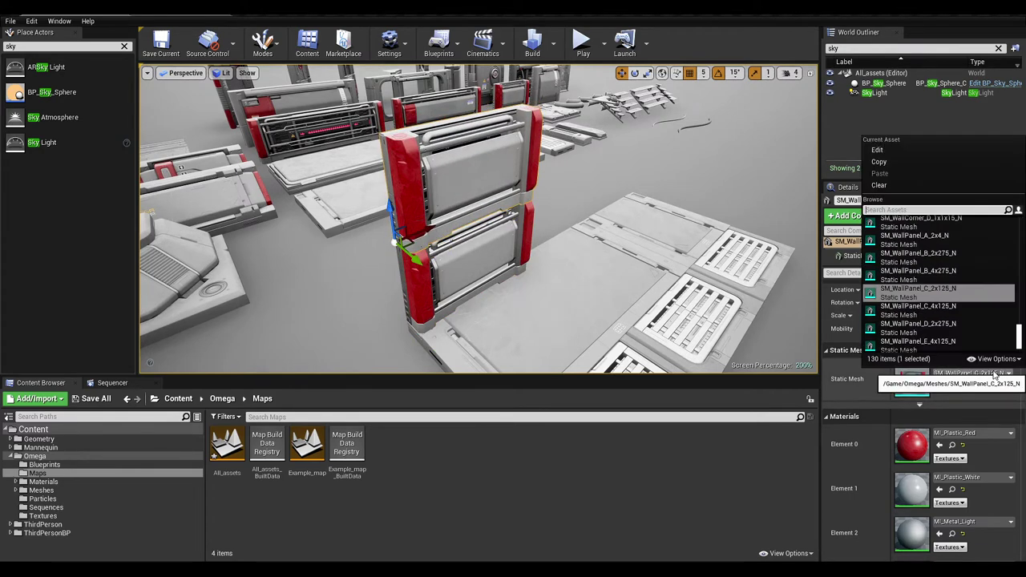
{"action": "left_click", "coordinate": [942, 326]}
Place SM_WallPanel_C_4x125_N from the Meshes folder in the level and align it beside the lower wall panel at X -700
{"action": "right_click_drag", "start_coordinate": [442, 151], "coordinate": [328, 154]}
{"action": "right_click_drag", "start_coordinate": [513, 200], "coordinate": [570, 207]}
{"action": "right_click_drag", "start_coordinate": [673, 212], "coordinate": [546, 265]}
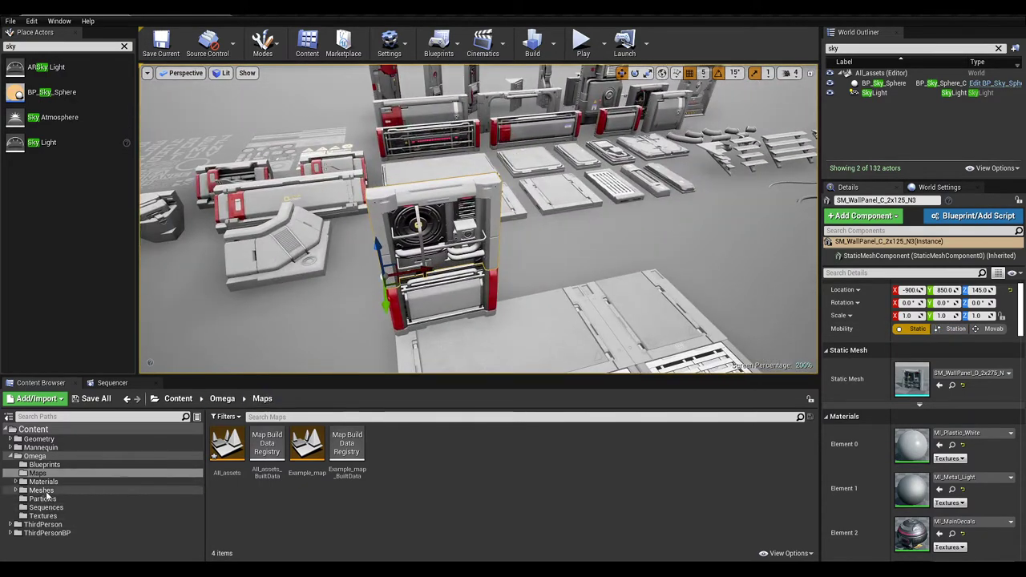
{"action": "left_click", "coordinate": [44, 491]}
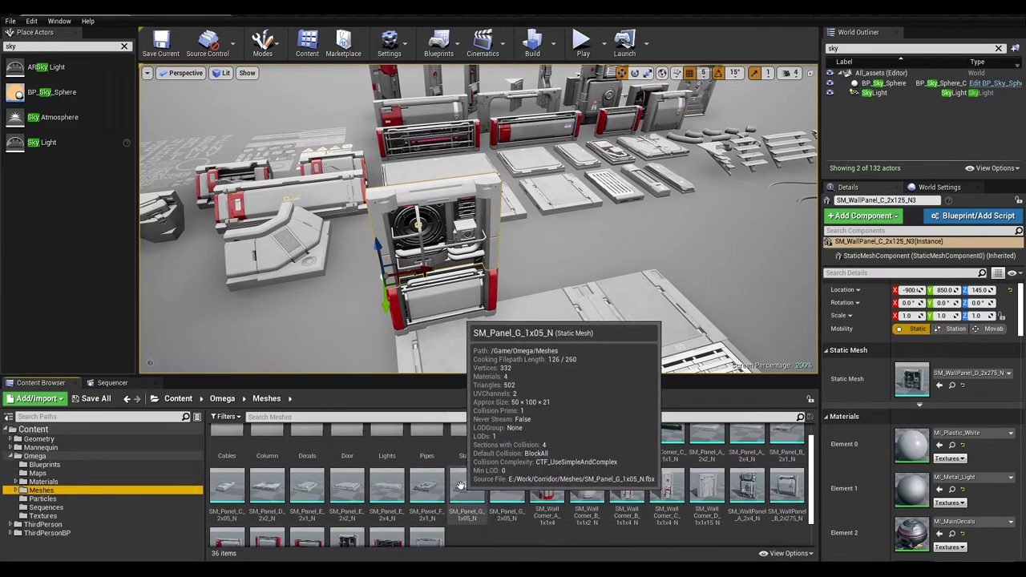
{"action": "scroll", "coordinate": [467, 509], "scroll_direction": "down", "scroll_amount": 2}
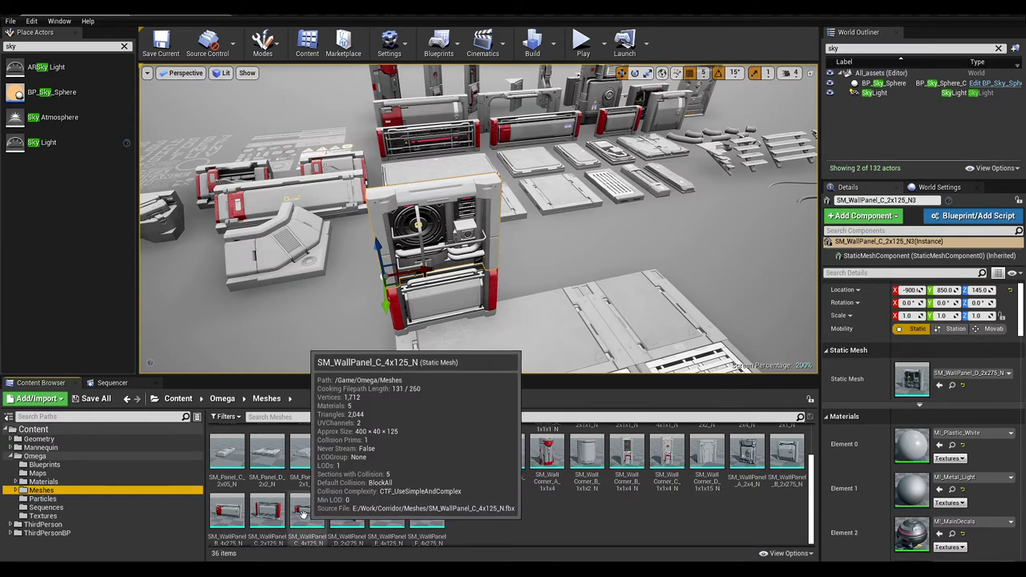
{"action": "left_click_drag", "start_coordinate": [307, 511], "coordinate": [545, 299]}
{"action": "key", "text": "f"}
{"action": "mouse_move", "coordinate": [479, 219]}
{"action": "right_mouse_down"}
{"action": "mouse_move", "coordinate": [416, 232]}
{"action": "mouse_move", "coordinate": [416, 297]}
{"action": "mouse_move", "coordinate": [424, 249]}
{"action": "mouse_move", "coordinate": [496, 224]}
{"action": "right_mouse_up"}
{"action": "right_click_drag", "start_coordinate": [385, 312], "coordinate": [530, 302]}
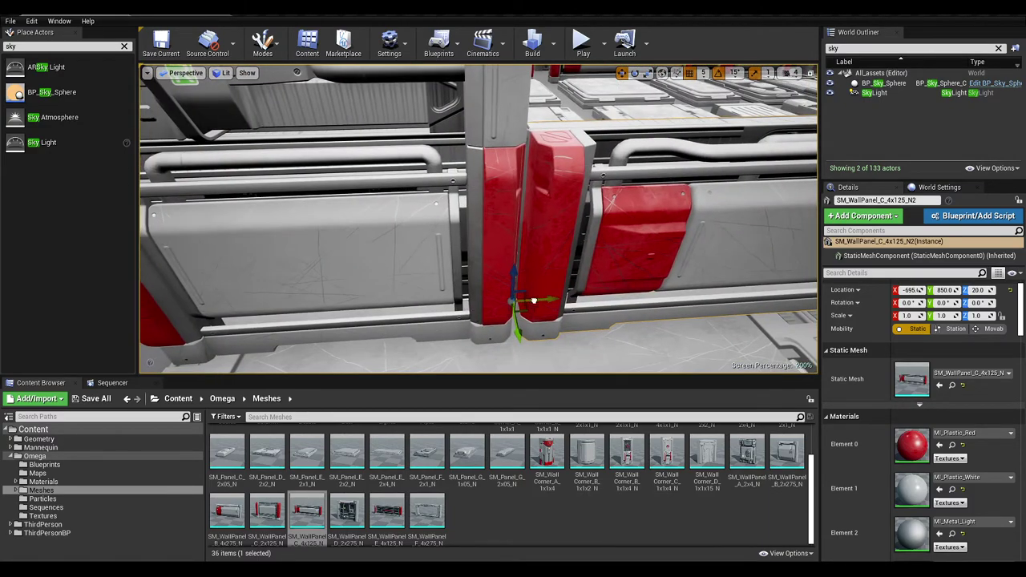
{"action": "left_click_drag", "start_coordinate": [534, 301], "coordinate": [527, 300]}
Duplicate the 4x125 wall panel upward to Z 145, on top of the original
{"action": "right_click_drag", "start_coordinate": [527, 300], "coordinate": [497, 205]}
{"action": "left_click_drag", "start_coordinate": [358, 318], "coordinate": [374, 207], "text": "alt"}
{"action": "right_click_drag", "start_coordinate": [398, 214], "coordinate": [368, 184]}
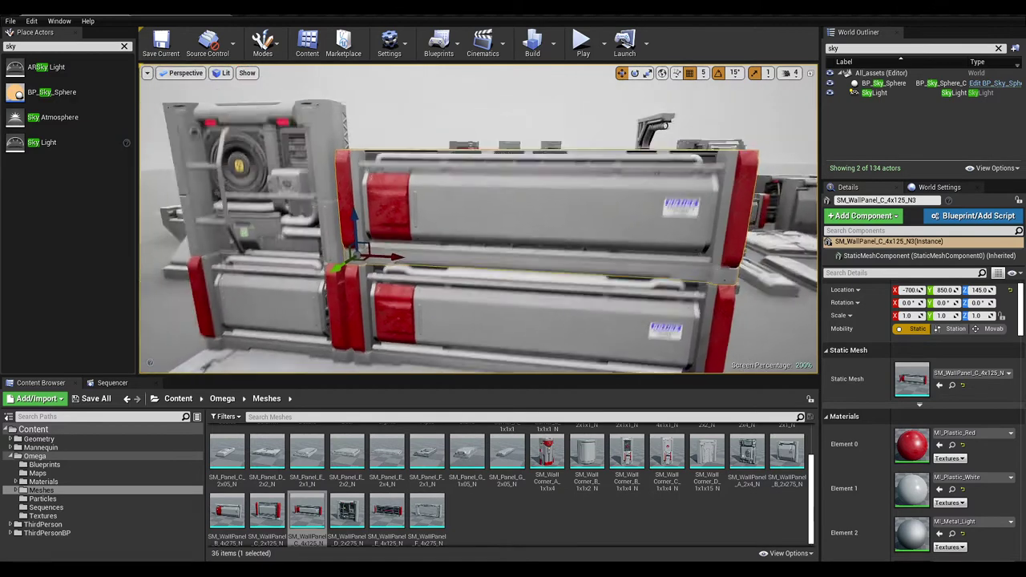
Try SM_WallPanel_F_4x275_N and SM_WallPanel_E_4x125_N as the static mesh of the upper long wall panel
{"action": "left_click", "coordinate": [972, 375]}
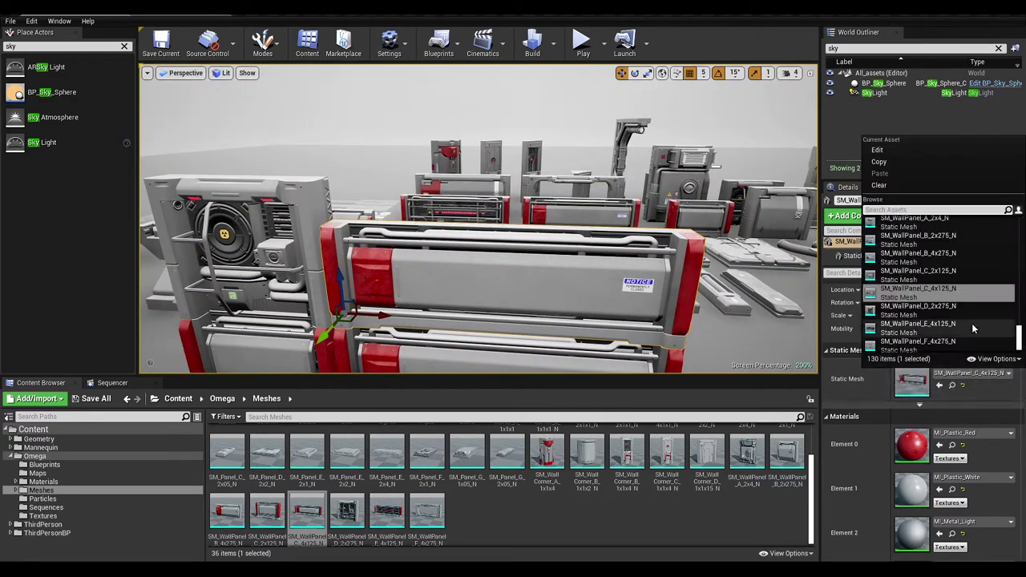
{"action": "left_click", "coordinate": [917, 342]}
{"action": "right_click_drag", "start_coordinate": [526, 263], "coordinate": [481, 265]}
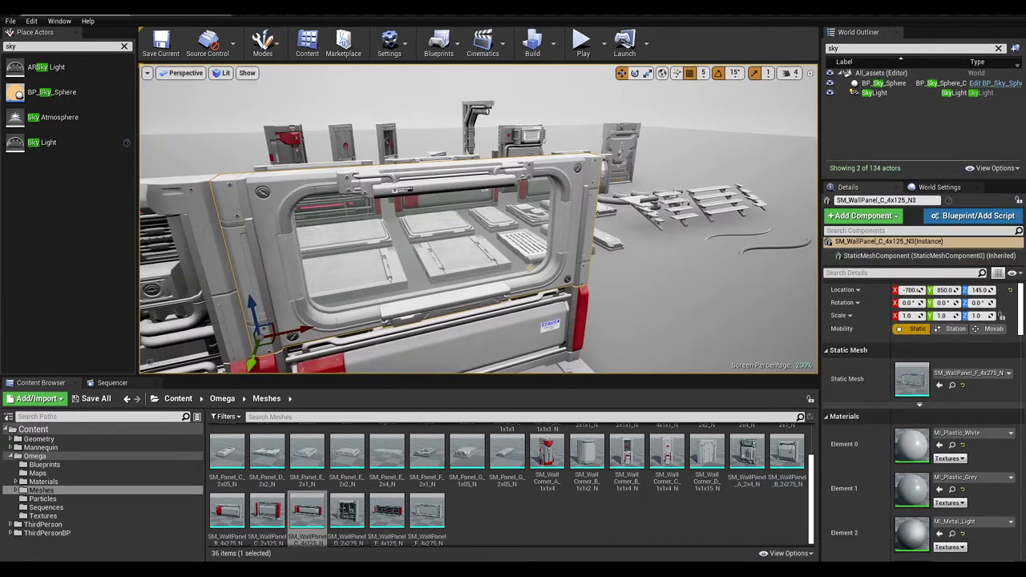
{"action": "left_click", "coordinate": [973, 374]}
{"action": "left_click", "coordinate": [960, 304]}
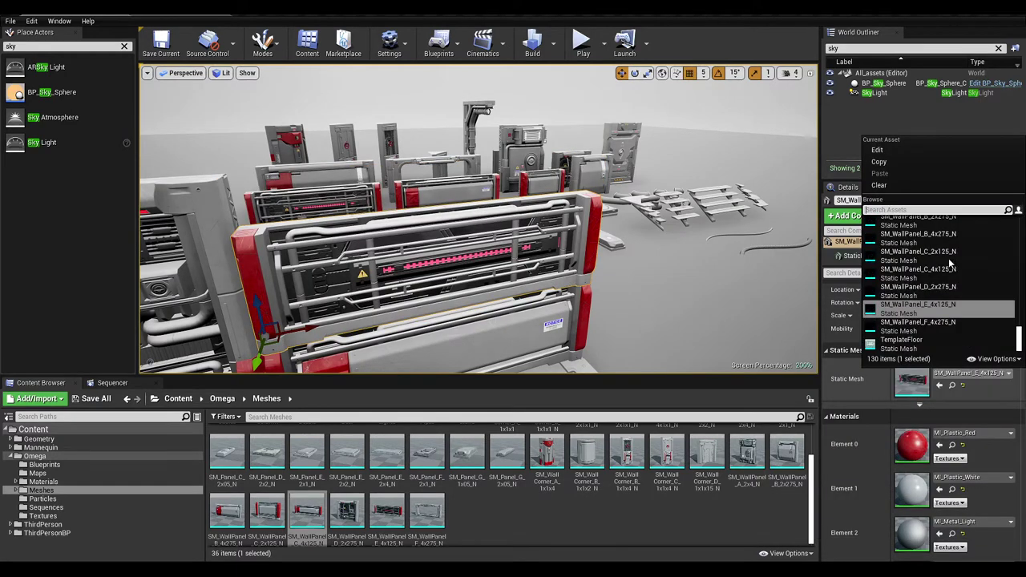
Change the upper long wall panel's static mesh to SM_WallPanel_B_4x275_N, then deselect the panel
{"action": "left_click", "coordinate": [948, 241]}
{"action": "right_click_drag", "start_coordinate": [670, 251], "coordinate": [641, 336]}
{"action": "right_click_drag", "start_coordinate": [706, 236], "coordinate": [673, 241]}
{"action": "left_click", "coordinate": [702, 226]}
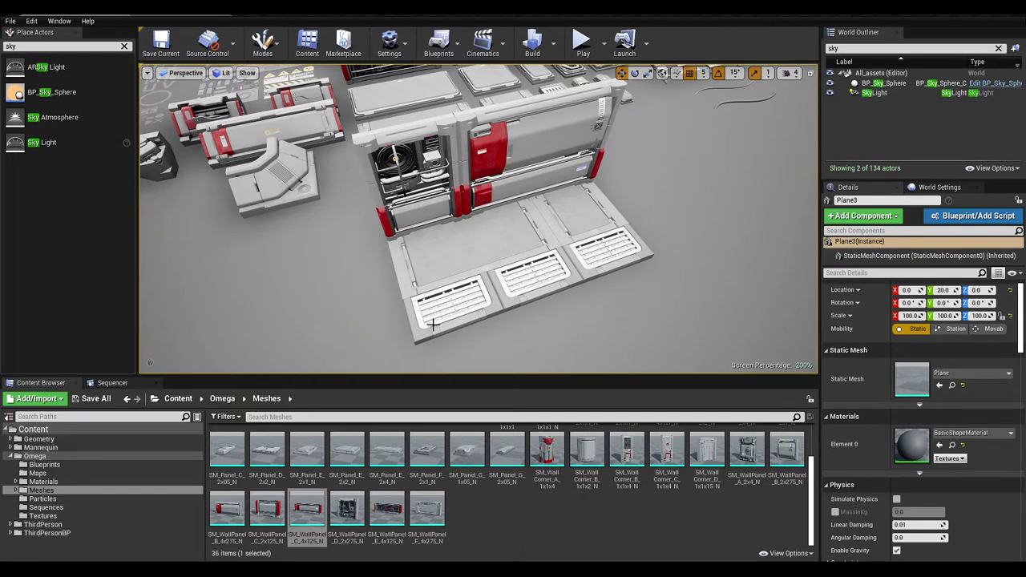
Search the Meshes folder for 2x2 assets
{"action": "left_click", "coordinate": [277, 417]}
{"action": "type", "text": "2"}
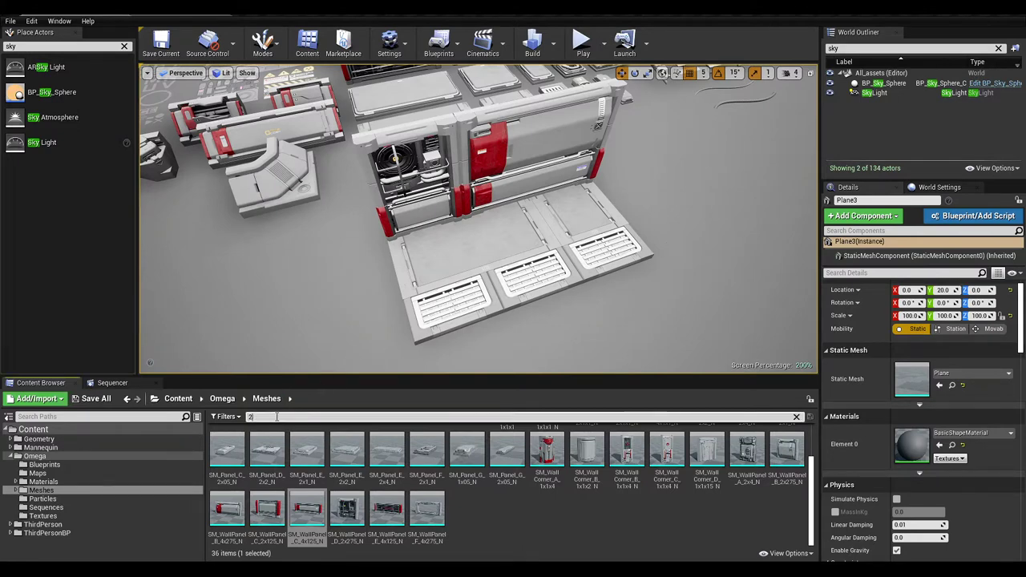
{"action": "type", "text": "x2"}
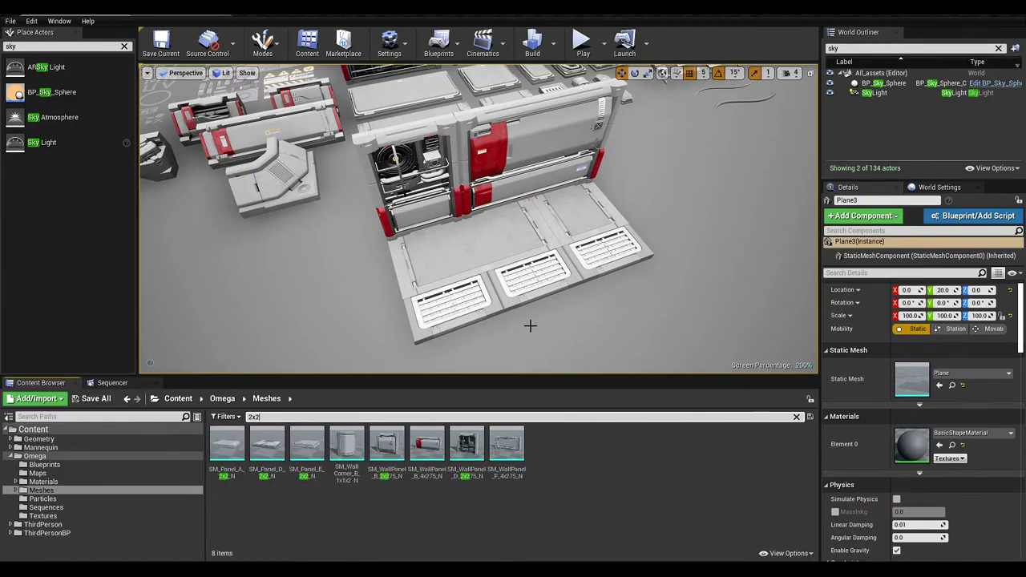
Open the MI_Plastic_Red material instance of the upper long wall panel, with its editor window enlarged and moved clear of the panel
{"action": "right_click_drag", "start_coordinate": [529, 326], "coordinate": [537, 307]}
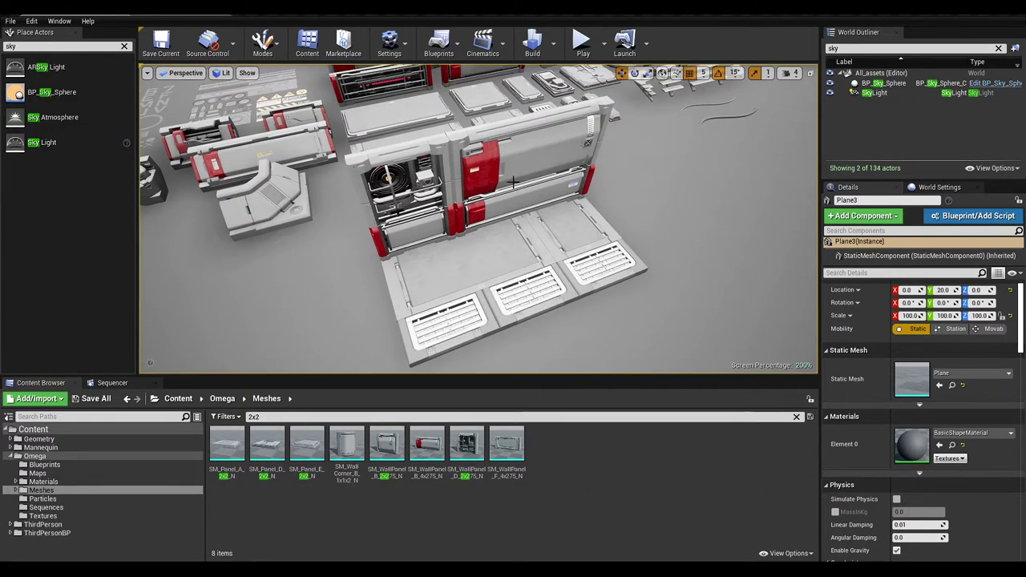
{"action": "left_click", "coordinate": [486, 172]}
{"action": "key", "text": "f"}
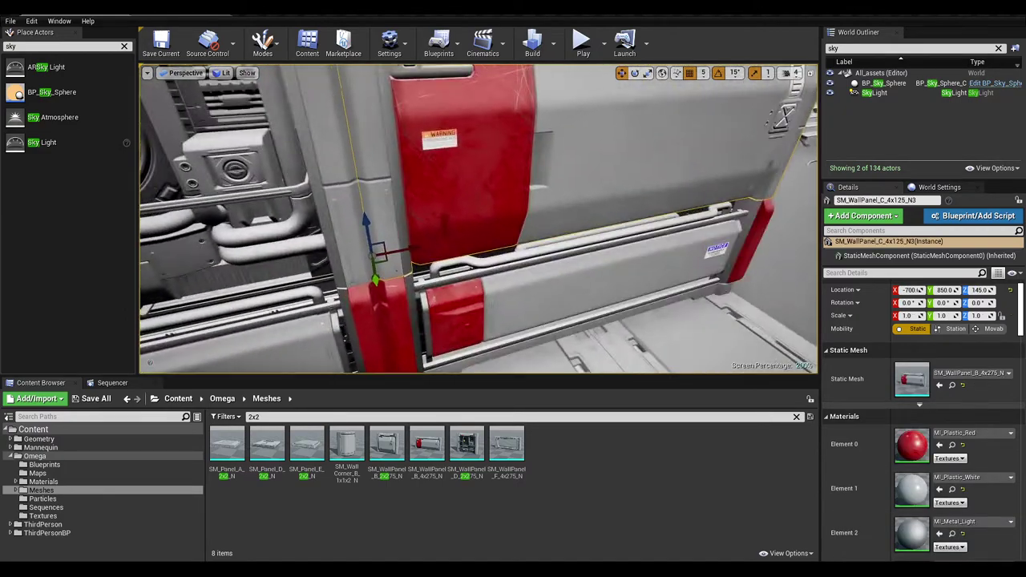
{"action": "double_click", "coordinate": [911, 446]}
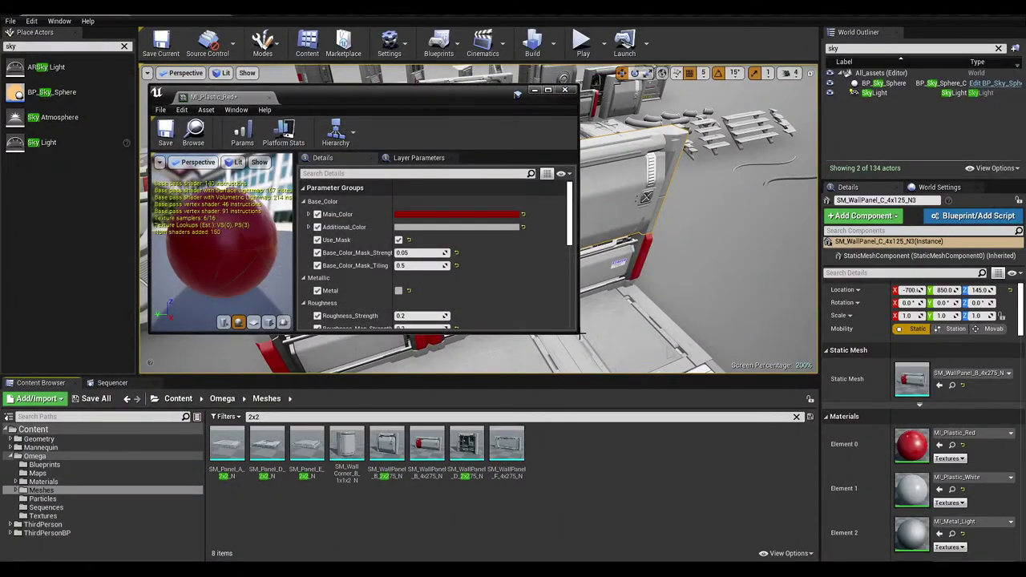
{"action": "left_click_drag", "start_coordinate": [577, 332], "coordinate": [557, 542]}
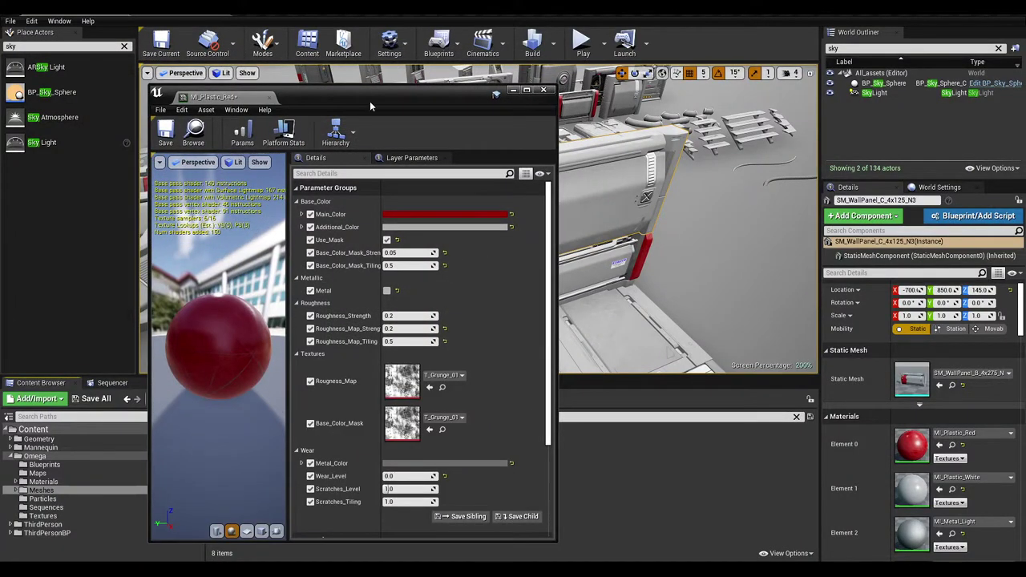
{"action": "left_click_drag", "start_coordinate": [369, 101], "coordinate": [212, 99]}
Change the Main_Color of MI_Plastic_Red to a dark blue, hex sRGB 124969FF
{"action": "right_click_drag", "start_coordinate": [481, 210], "coordinate": [417, 180]}
{"action": "left_click", "coordinate": [303, 215]}
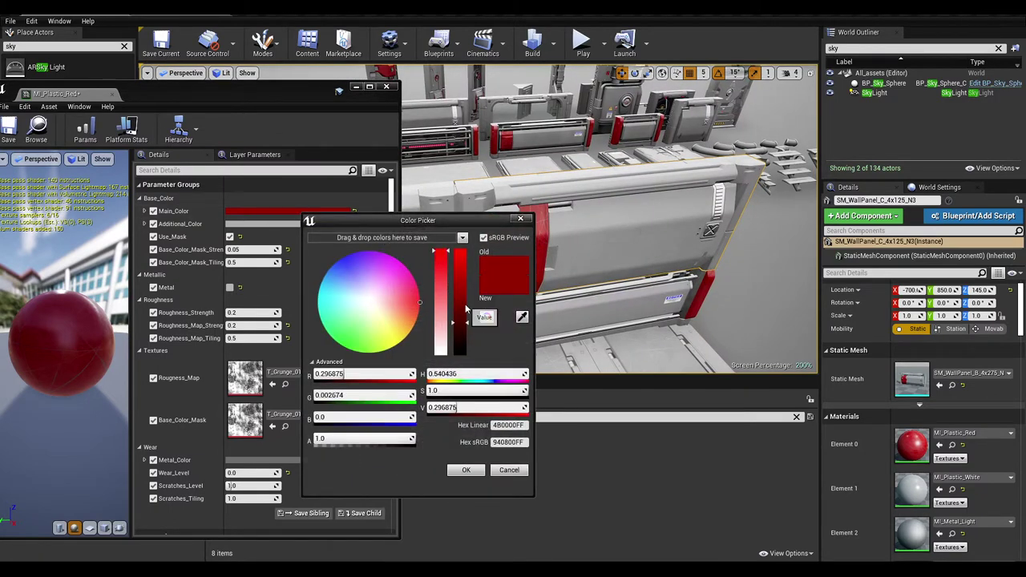
{"action": "mouse_move", "coordinate": [461, 321]}
{"action": "left_mouse_down"}
{"action": "mouse_move", "coordinate": [459, 337]}
{"action": "mouse_move", "coordinate": [460, 313]}
{"action": "left_mouse_up"}
{"action": "left_click_drag", "start_coordinate": [358, 288], "coordinate": [327, 275]}
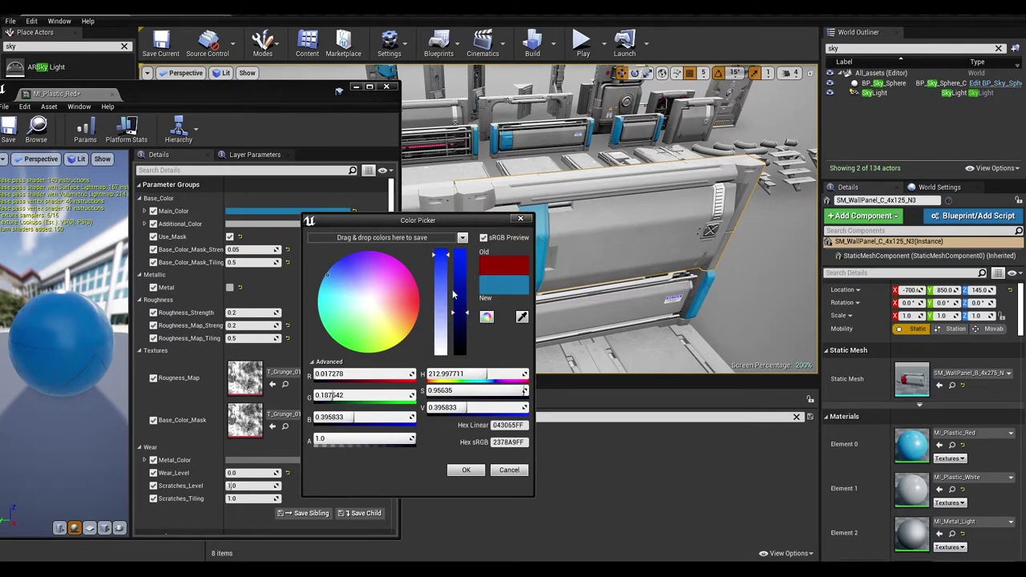
{"action": "left_click_drag", "start_coordinate": [461, 313], "coordinate": [464, 341]}
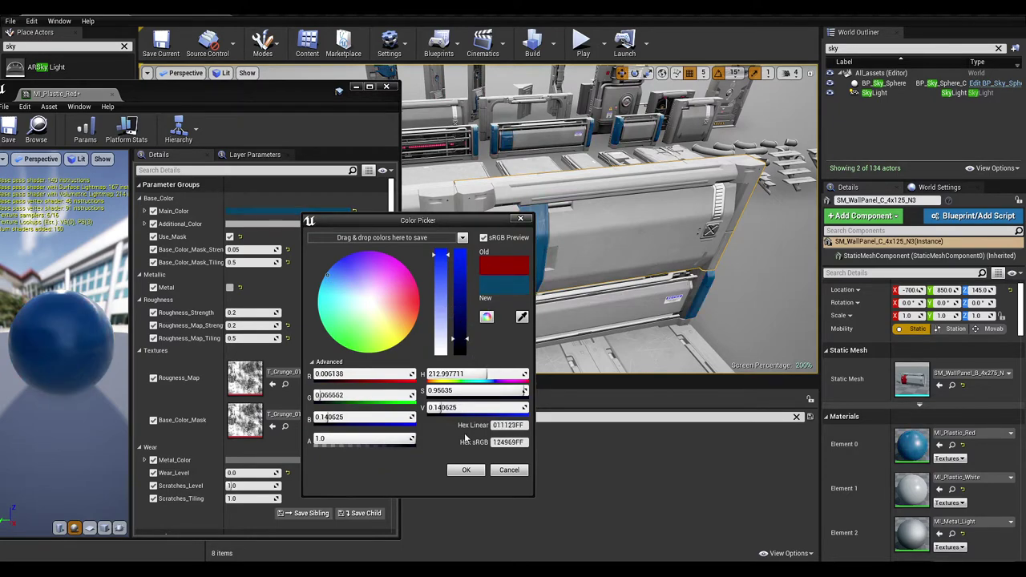
{"action": "left_click", "coordinate": [458, 473]}
Set the Roughness_Strength of the blue plastic material to 0.05 and check its gloss on the wall panel
{"action": "mouse_move", "coordinate": [538, 265]}
{"action": "right_mouse_down"}
{"action": "mouse_move", "coordinate": [521, 265]}
{"action": "mouse_move", "coordinate": [538, 264]}
{"action": "right_mouse_up"}
{"action": "left_click", "coordinate": [248, 313]}
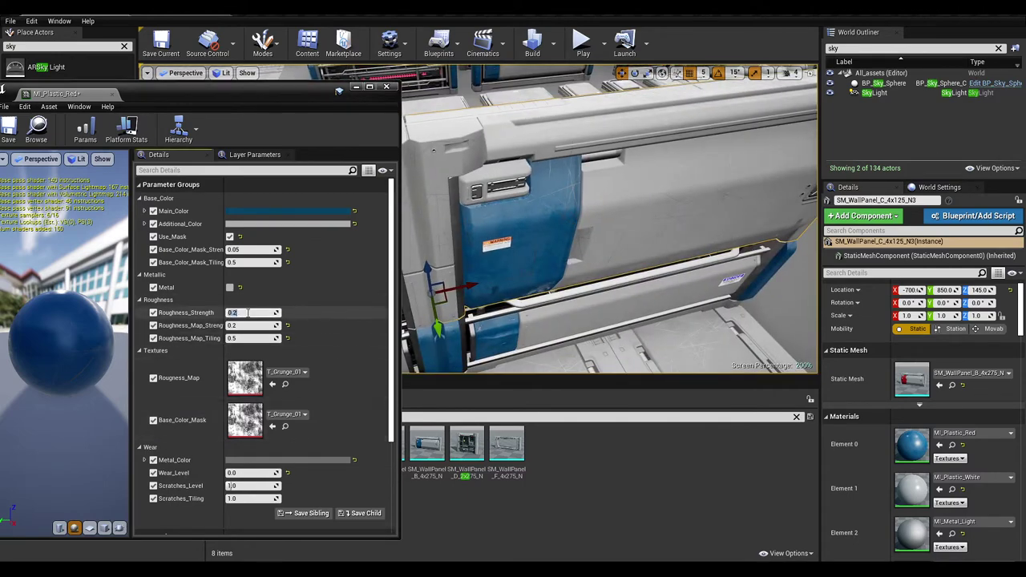
{"action": "type", "text": "0.05"}
{"action": "key", "text": "Return"}
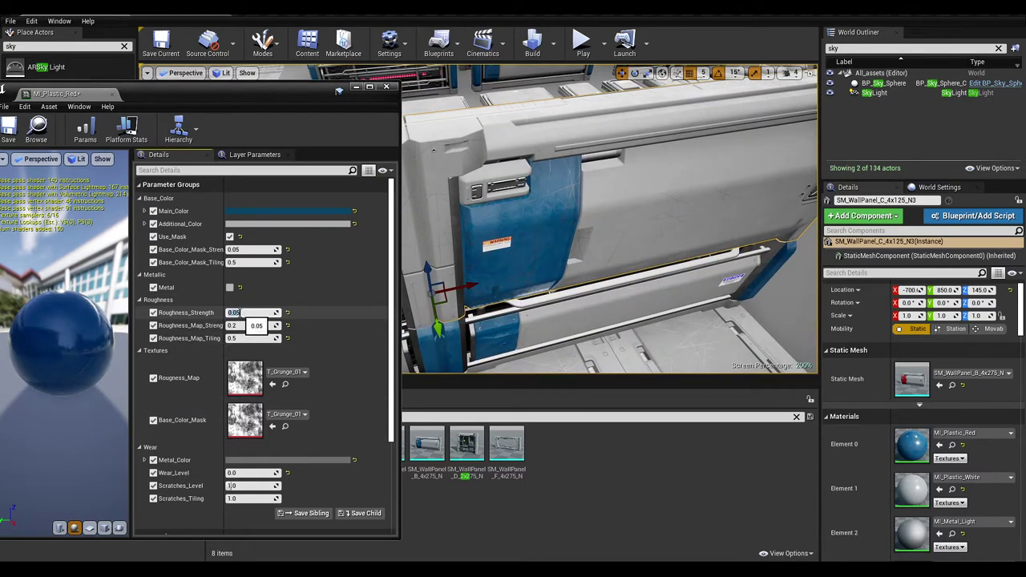
{"action": "mouse_move", "coordinate": [513, 264]}
{"action": "right_mouse_down"}
{"action": "mouse_move", "coordinate": [536, 272]}
{"action": "mouse_move", "coordinate": [521, 257]}
{"action": "right_mouse_up"}
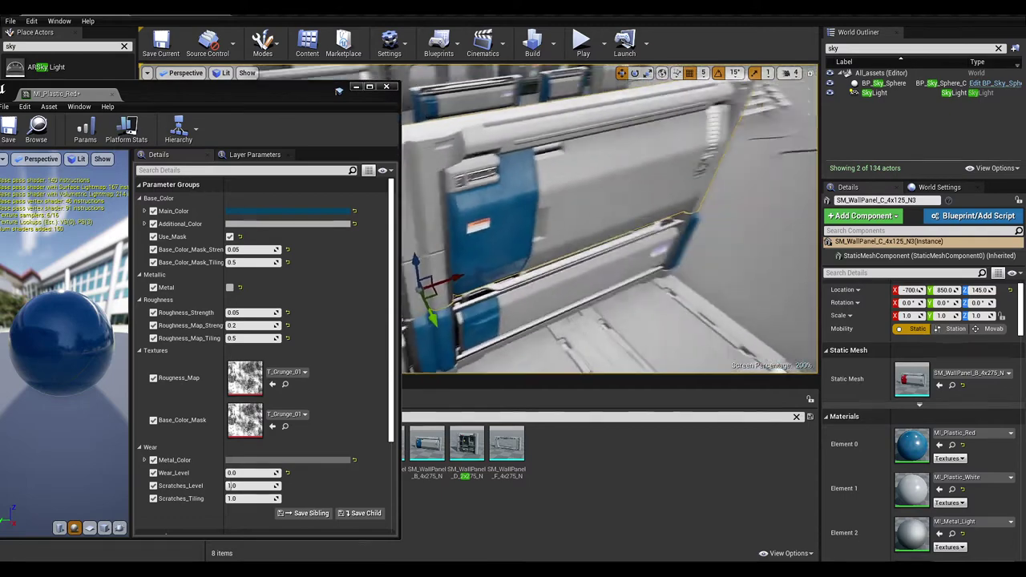
Raise the plastic material's Wear_Level to about 0.895, with its editor window moved clear of the wall panel
{"action": "left_click_drag", "start_coordinate": [338, 90], "coordinate": [346, 32]}
{"action": "right_click_drag", "start_coordinate": [593, 288], "coordinate": [535, 289]}
{"action": "left_click_drag", "start_coordinate": [245, 415], "coordinate": [279, 415]}
{"action": "mouse_move", "coordinate": [560, 296]}
{"action": "right_mouse_down"}
{"action": "mouse_move", "coordinate": [579, 294]}
{"action": "mouse_move", "coordinate": [569, 295]}
{"action": "right_mouse_up"}
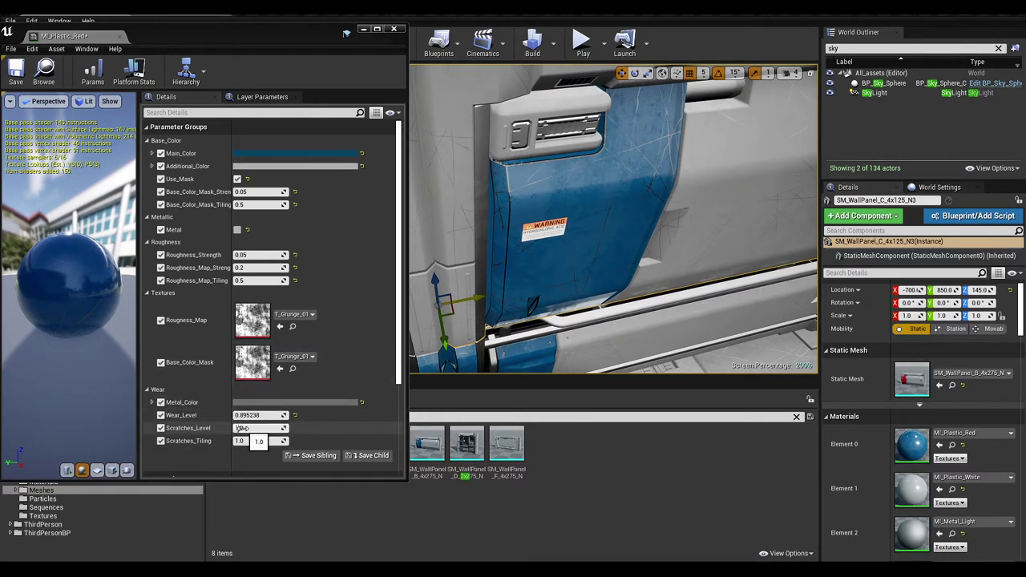
Set the plastic material's Scratches_Level to about 1.476 and Scratches_Tiling to 2.0, then close its editor
{"action": "left_click_drag", "start_coordinate": [242, 428], "coordinate": [247, 428]}
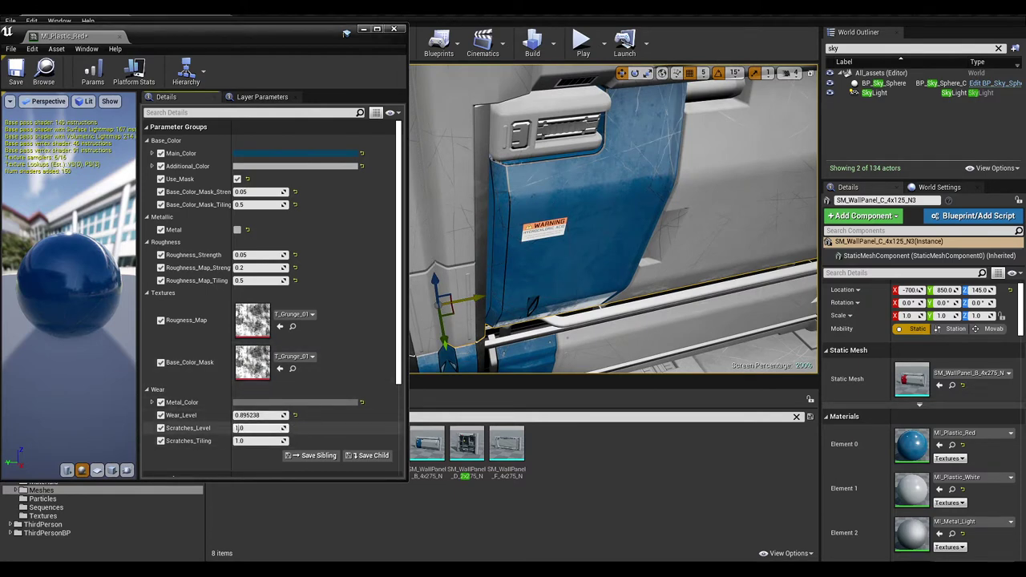
{"action": "left_click_drag", "start_coordinate": [238, 428], "coordinate": [236, 428]}
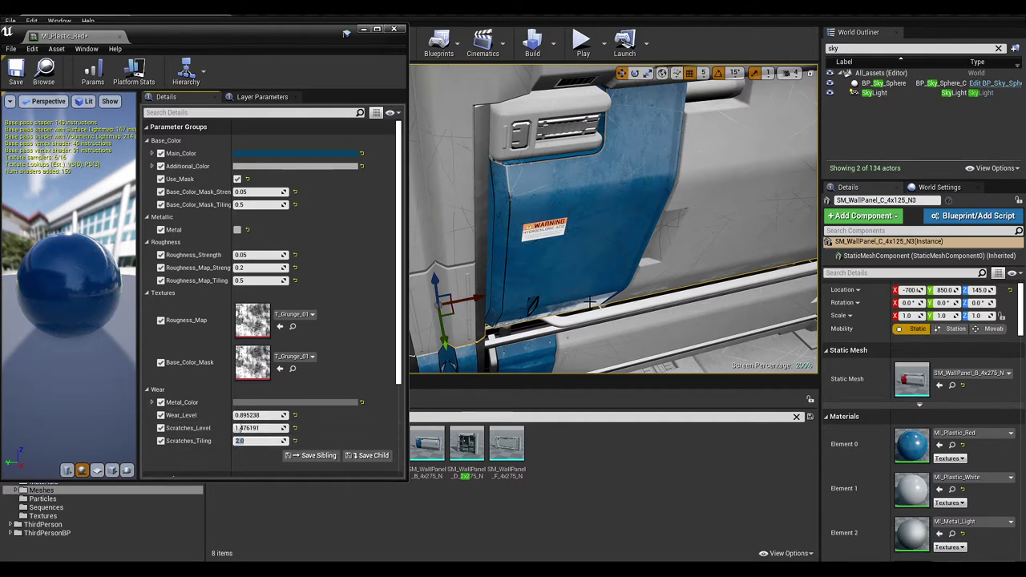
{"action": "right_click_drag", "start_coordinate": [561, 240], "coordinate": [593, 249]}
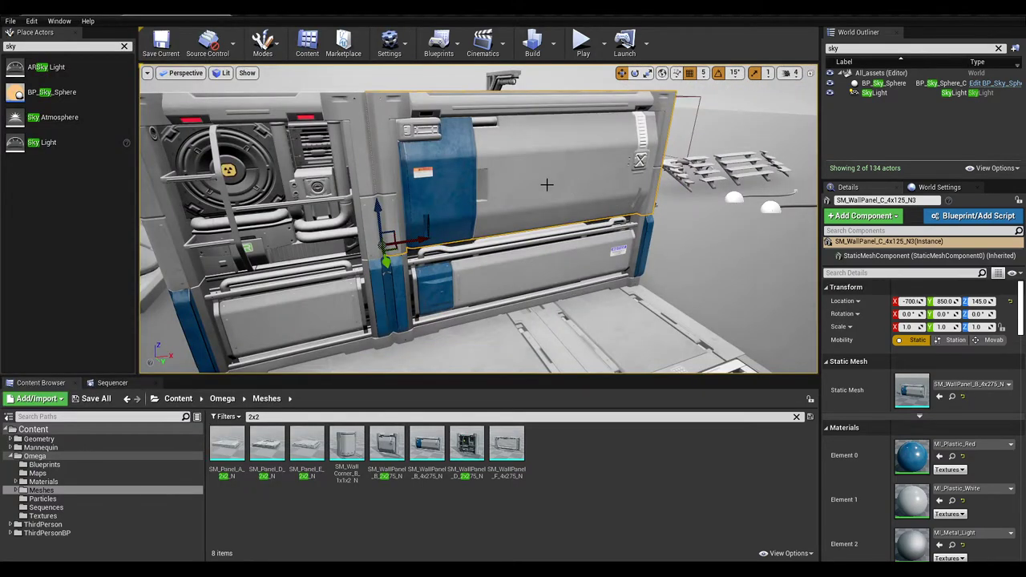
Change the lower long wall panel's static mesh to SM_WallPanel_E_4x125_N
{"action": "right_click_drag", "start_coordinate": [593, 201], "coordinate": [621, 210]}
{"action": "right_click_drag", "start_coordinate": [531, 242], "coordinate": [524, 237]}
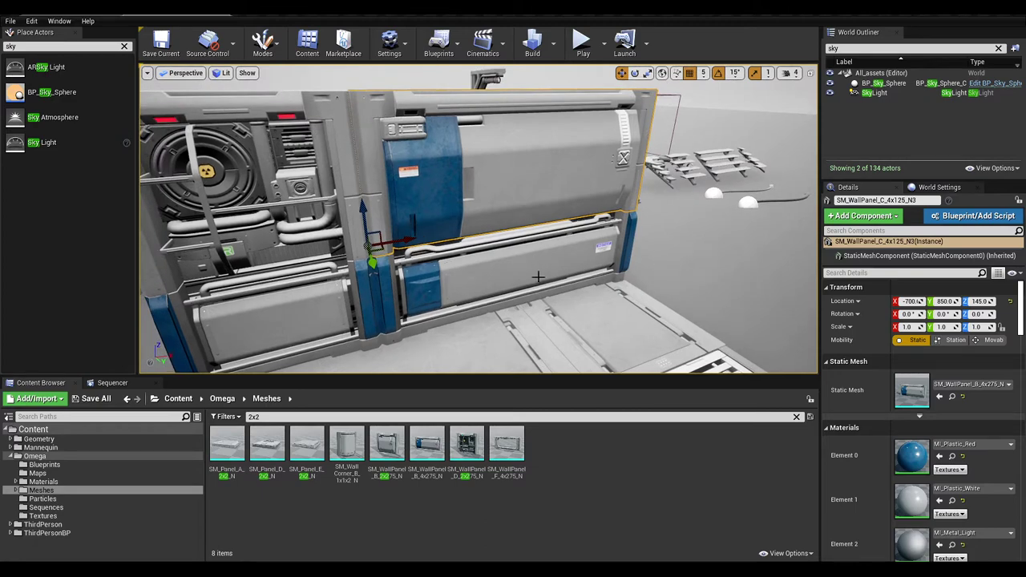
{"action": "left_click", "coordinate": [490, 270]}
{"action": "scroll", "coordinate": [465, 289], "scroll_direction": "up", "scroll_amount": 2}
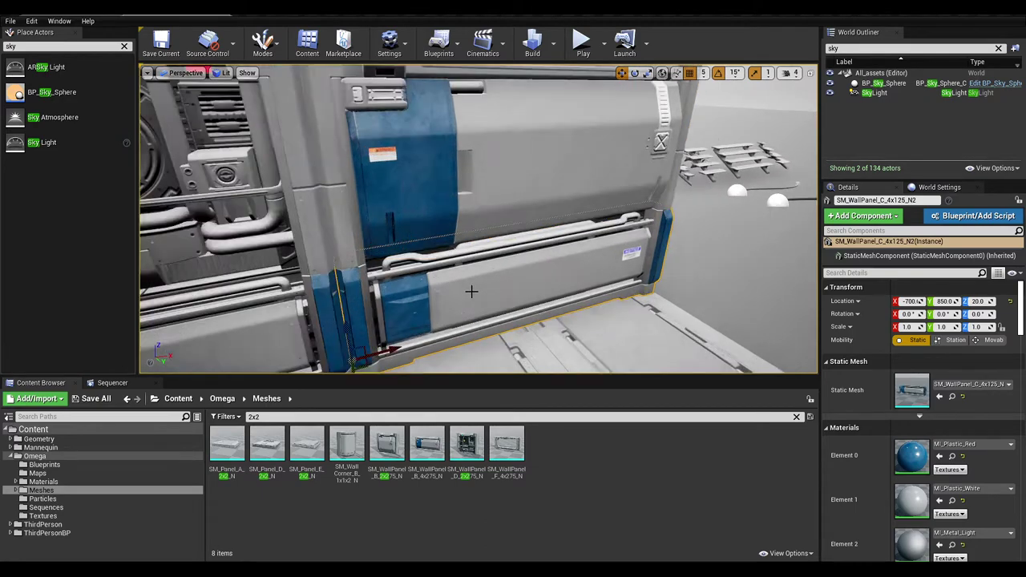
{"action": "right_click_drag", "start_coordinate": [465, 291], "coordinate": [445, 345]}
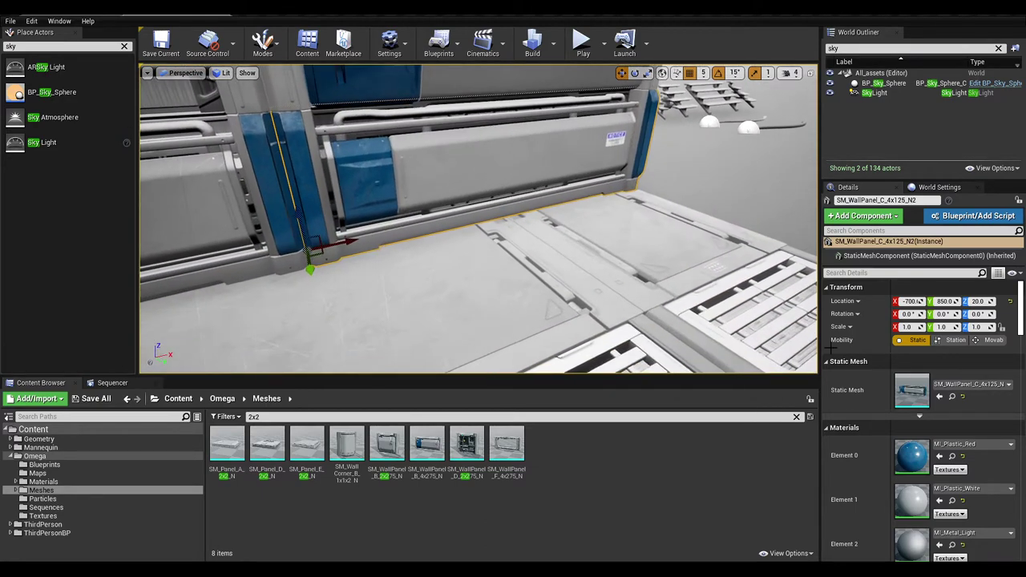
{"action": "left_click", "coordinate": [957, 385]}
{"action": "left_click", "coordinate": [939, 345]}
Open the lower panel's MI_MainDecals material instance and enlarge its editor window to show all parameter groups
{"action": "right_click_drag", "start_coordinate": [595, 264], "coordinate": [593, 228]}
{"action": "key", "text": "w"}
{"action": "key", "text": "q"}
{"action": "key", "text": "w"}
{"action": "right_click_drag", "start_coordinate": [401, 253], "coordinate": [477, 146]}
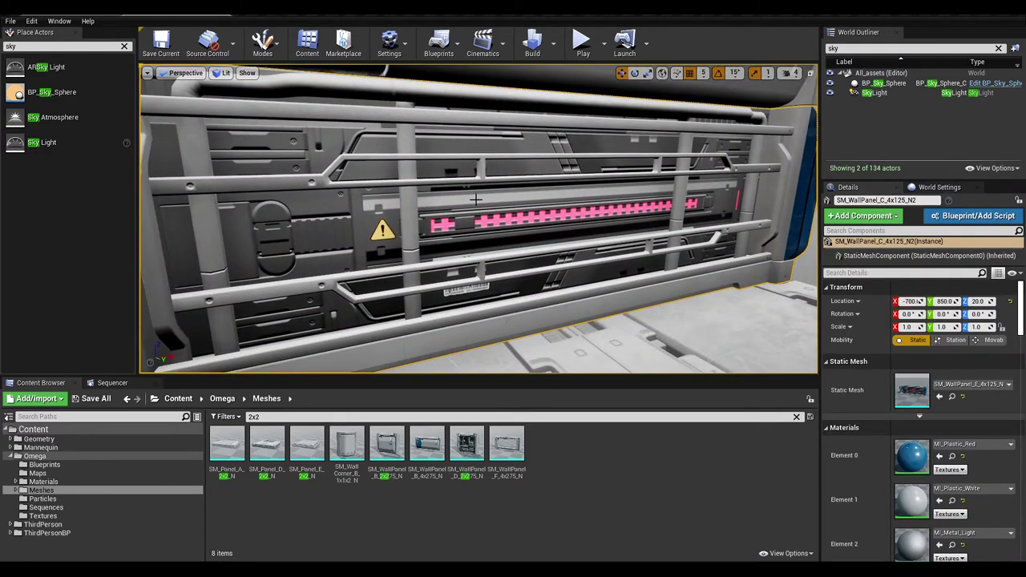
{"action": "scroll", "coordinate": [945, 417], "scroll_direction": "down", "scroll_amount": 3}
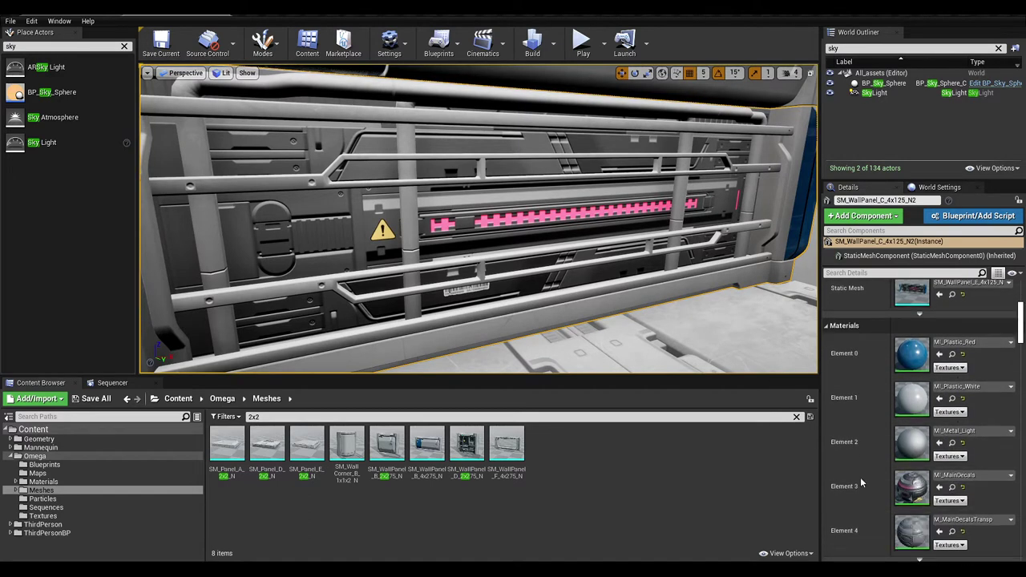
{"action": "double_click", "coordinate": [911, 486]}
{"action": "left_click_drag", "start_coordinate": [77, 14], "coordinate": [89, 61]}
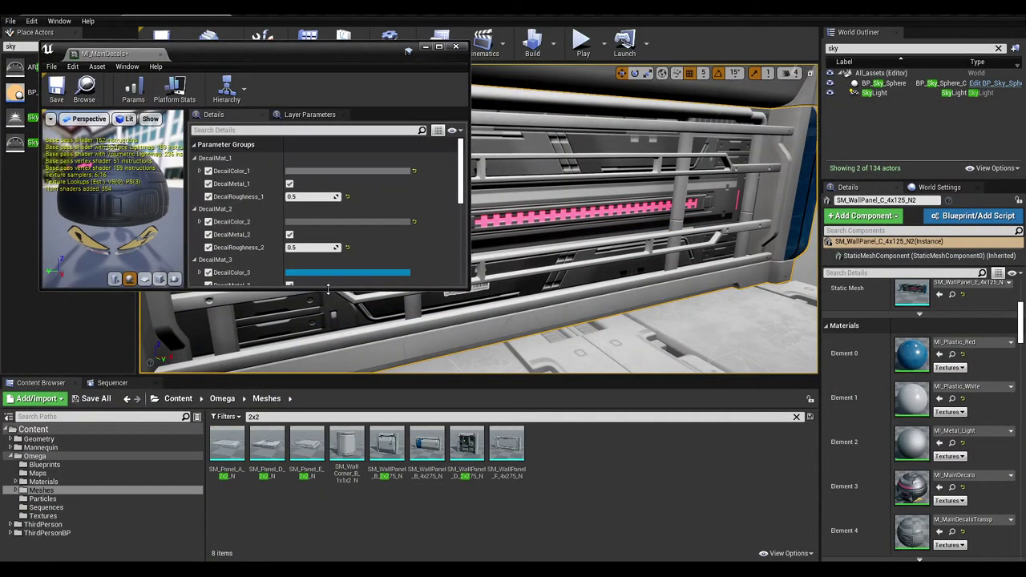
{"action": "left_click_drag", "start_coordinate": [328, 286], "coordinate": [327, 544]}
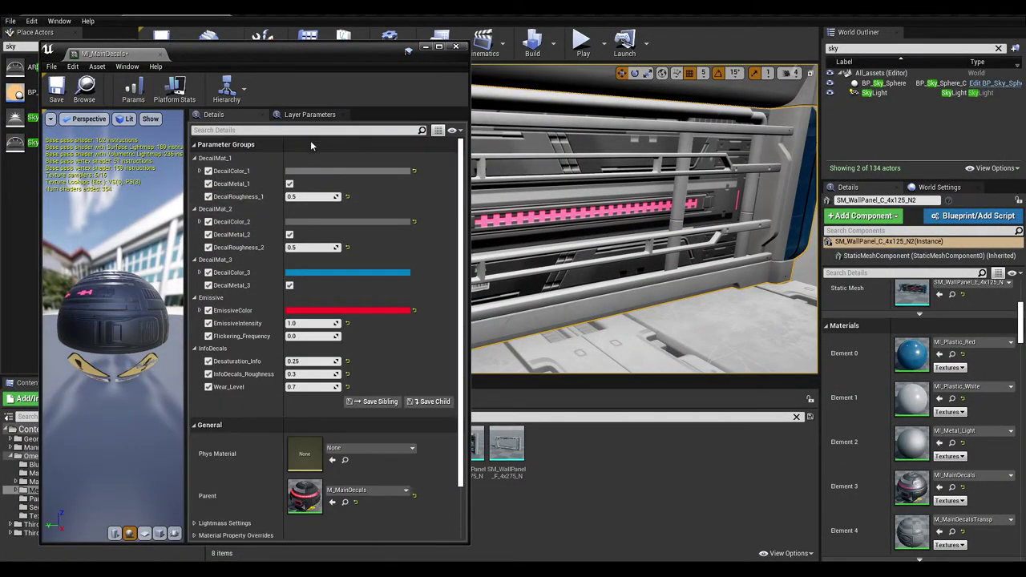
Change the EmissiveColor of MI_MainDecals to bright green, hex sRGB 00F35DFF
{"action": "right_click_drag", "start_coordinate": [584, 272], "coordinate": [551, 192]}
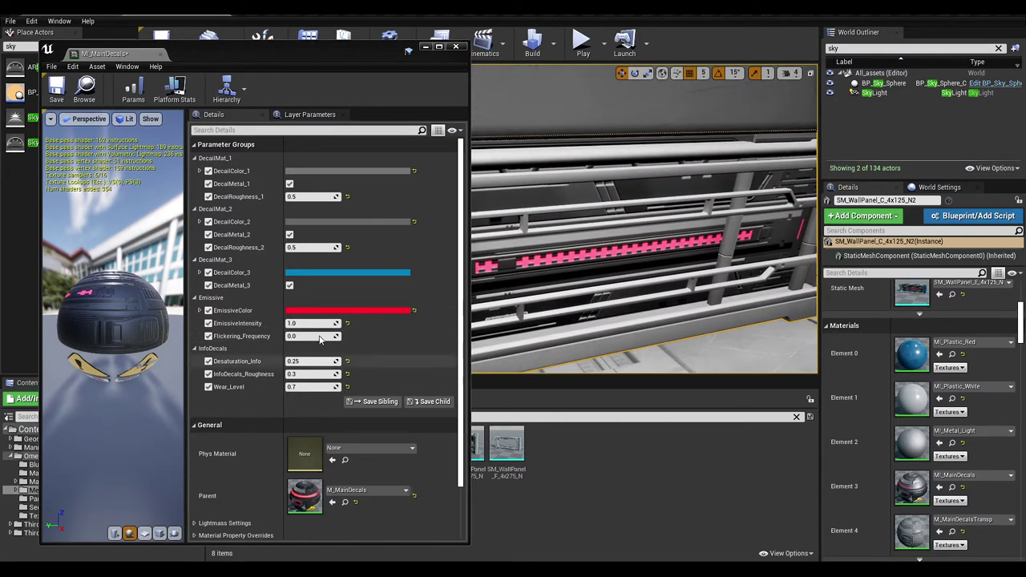
{"action": "left_click", "coordinate": [294, 312]}
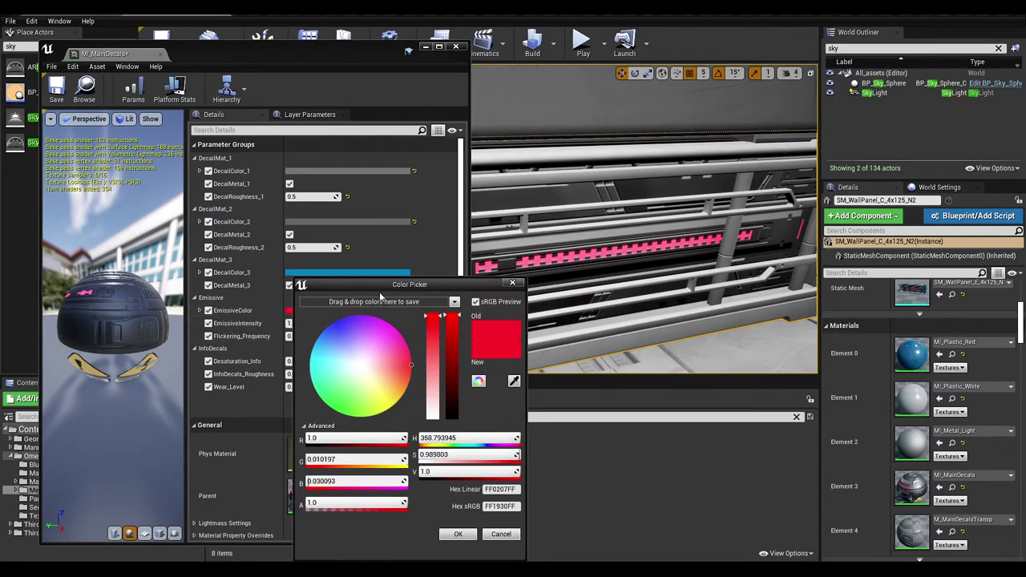
{"action": "left_click_drag", "start_coordinate": [381, 299], "coordinate": [304, 237]}
{"action": "left_click_drag", "start_coordinate": [241, 315], "coordinate": [253, 353]}
{"action": "left_click", "coordinate": [375, 273]}
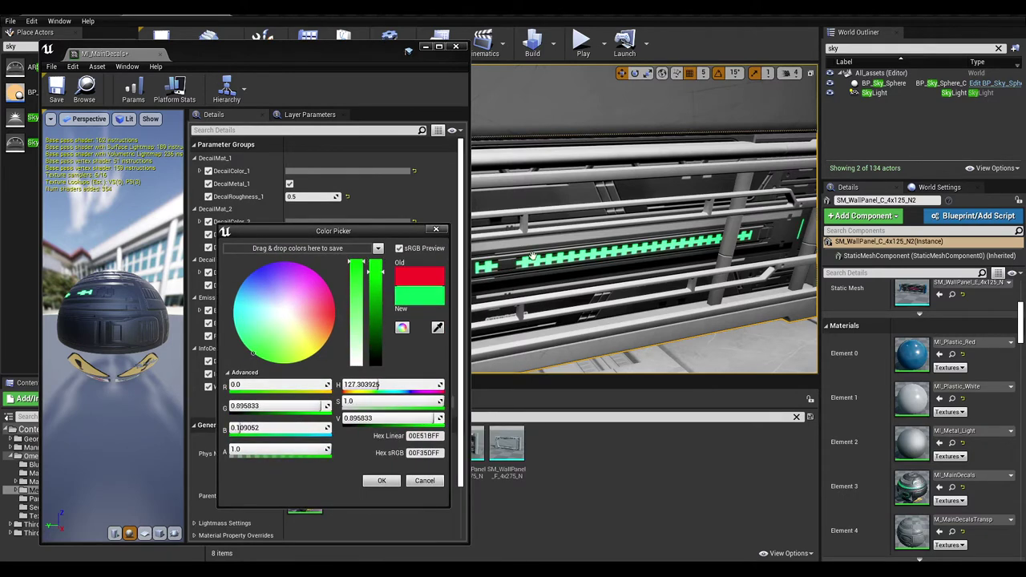
{"action": "left_click", "coordinate": [381, 481]}
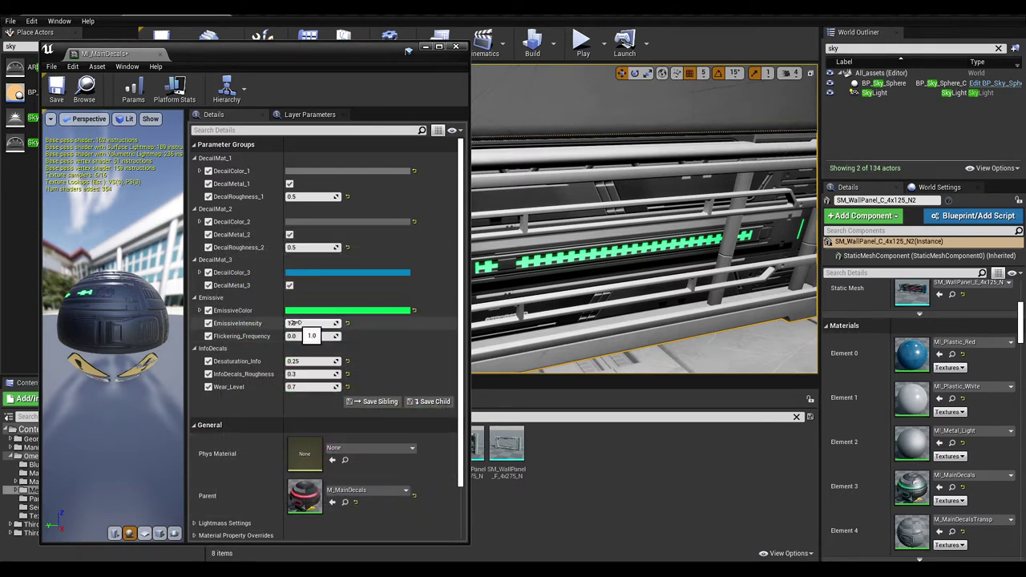
Set the decal material's EmissiveIntensity to 2.0 and its Flickering_Frequency to 1.0
{"action": "key", "text": "Return"}
{"action": "right_click_drag", "start_coordinate": [529, 336], "coordinate": [496, 322]}
{"action": "left_click", "coordinate": [297, 336]}
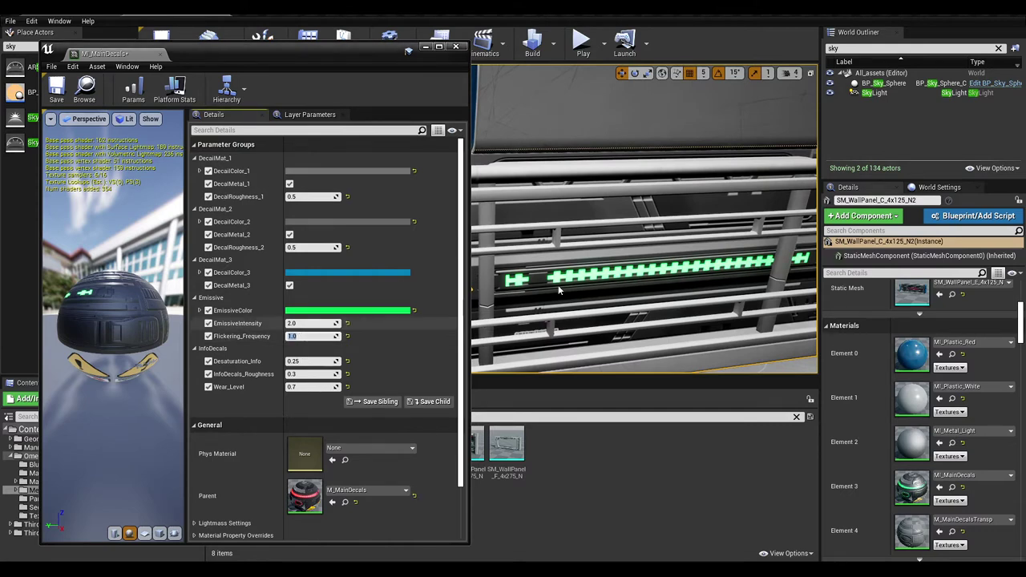
{"action": "key", "text": "s"}
{"action": "right_click_drag", "start_coordinate": [559, 291], "coordinate": [535, 299]}
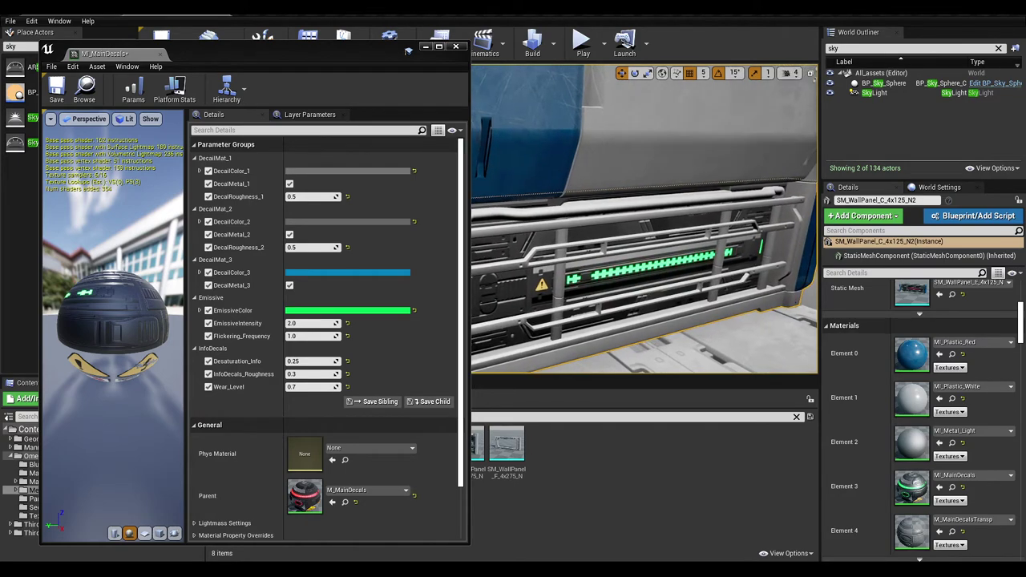
Set Desaturation_Info of MI_MainDecals to 0, viewing the yellow warning decal up close
{"action": "mouse_move", "coordinate": [602, 274]}
{"action": "right_mouse_down"}
{"action": "mouse_move", "coordinate": [621, 274]}
{"action": "mouse_move", "coordinate": [601, 273]}
{"action": "mouse_move", "coordinate": [605, 300]}
{"action": "mouse_move", "coordinate": [577, 272]}
{"action": "mouse_move", "coordinate": [609, 300]}
{"action": "mouse_move", "coordinate": [577, 293]}
{"action": "mouse_move", "coordinate": [601, 290]}
{"action": "mouse_move", "coordinate": [595, 285]}
{"action": "right_mouse_up"}
{"action": "key", "text": "w"}
{"action": "key", "text": "w"}
{"action": "key", "text": "s"}
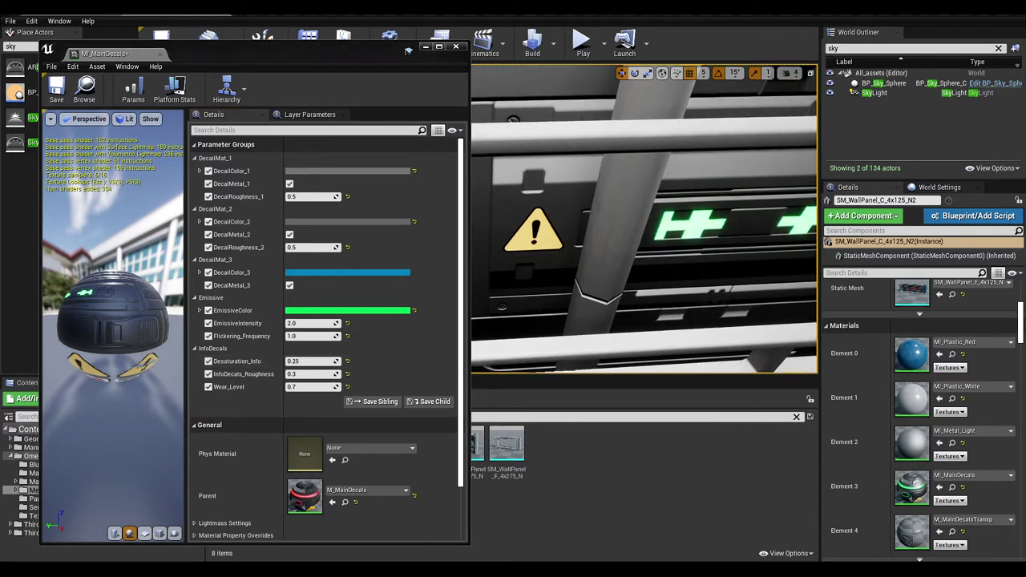
{"action": "left_click_drag", "start_coordinate": [298, 360], "coordinate": [317, 360]}
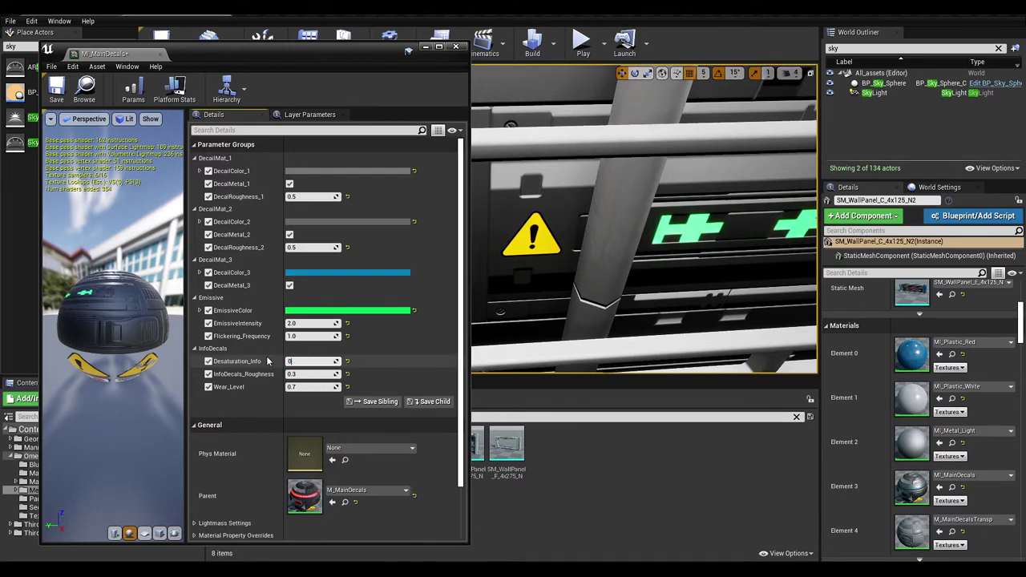
Try a heavily worn decal look by raising the Wear_Level of MI_MainDecals to about 3.93
{"action": "right_click_drag", "start_coordinate": [561, 281], "coordinate": [552, 290]}
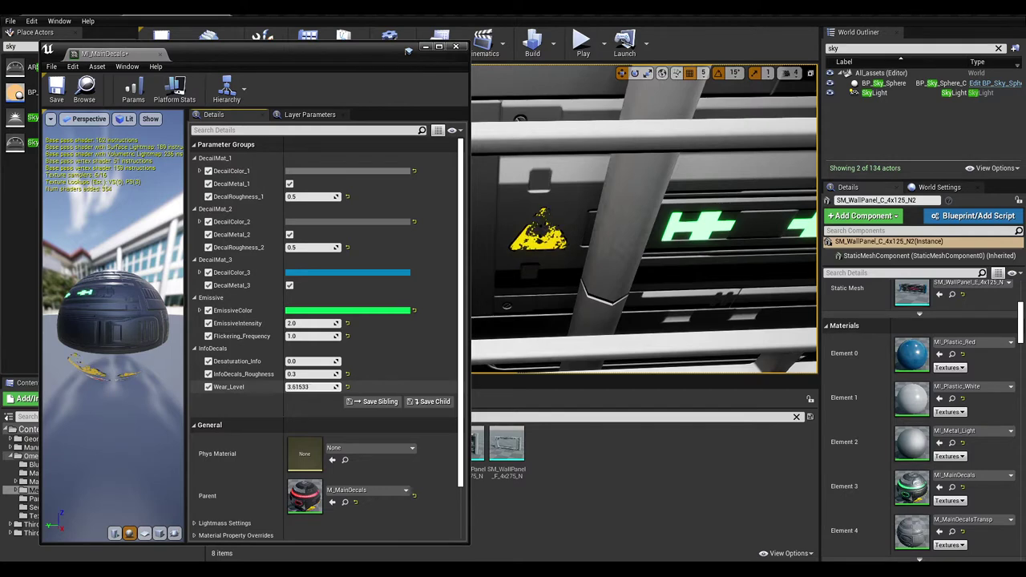
{"action": "left_click_drag", "start_coordinate": [310, 387], "coordinate": [319, 386]}
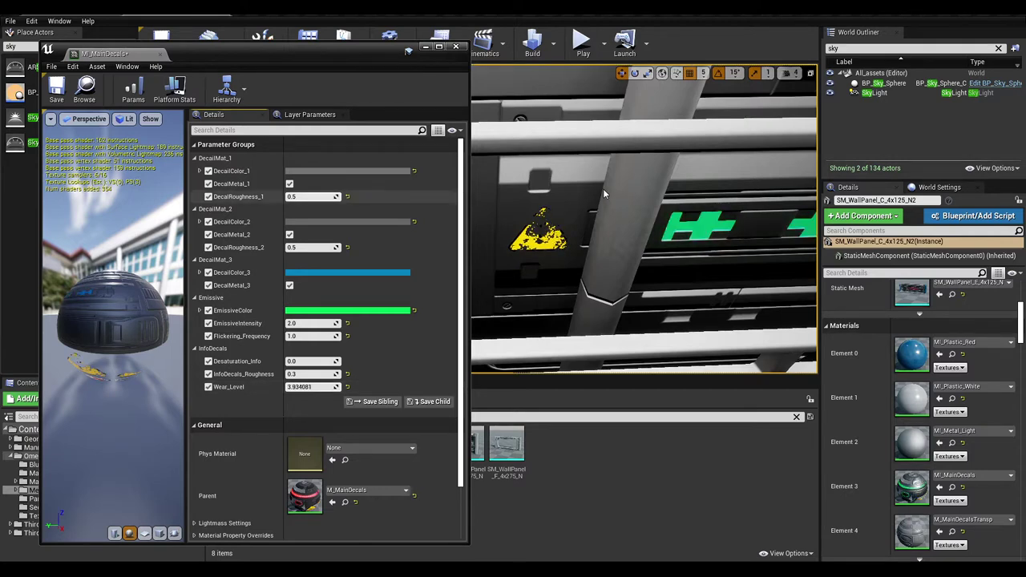
{"action": "right_click_drag", "start_coordinate": [609, 187], "coordinate": [657, 204]}
Reduce the camera speed to 3, set the decal Wear_Level to about 1.06 at the barcode, and close the material editor
{"action": "left_click", "coordinate": [795, 74]}
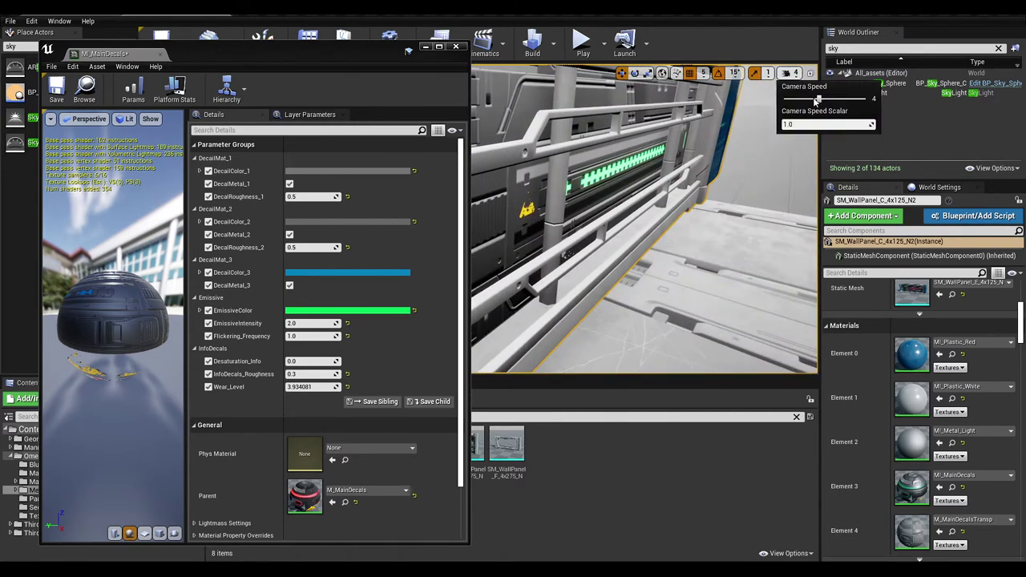
{"action": "right_click_drag", "start_coordinate": [695, 170], "coordinate": [601, 185]}
{"action": "left_click_drag", "start_coordinate": [312, 386], "coordinate": [330, 386]}
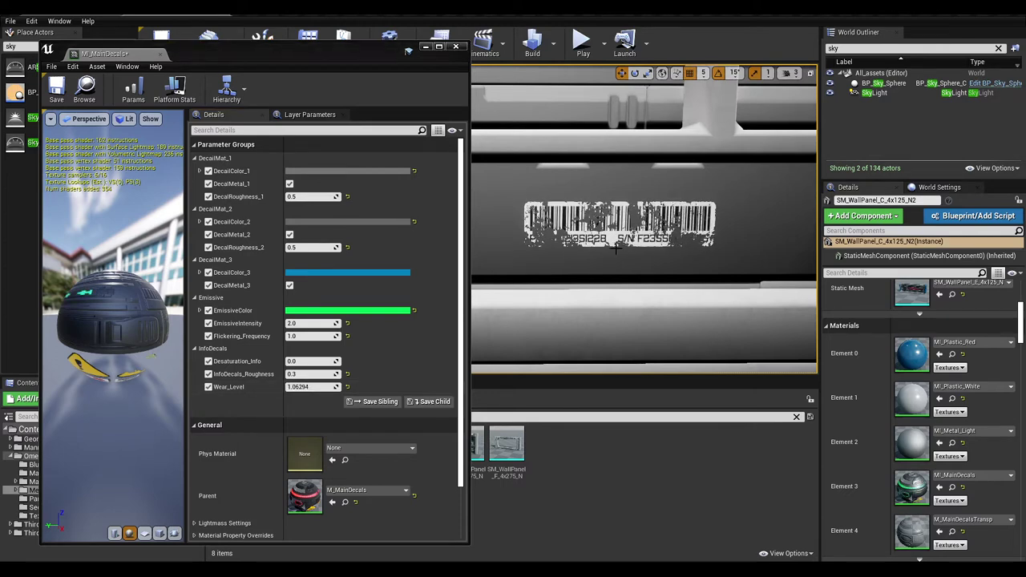
{"action": "scroll", "coordinate": [625, 236], "scroll_direction": "down", "scroll_amount": 5}
{"action": "mouse_move", "coordinate": [625, 236]}
{"action": "right_mouse_down"}
{"action": "mouse_move", "coordinate": [625, 268]}
{"action": "mouse_move", "coordinate": [619, 225]}
{"action": "right_mouse_up"}
{"action": "left_click", "coordinate": [456, 46]}
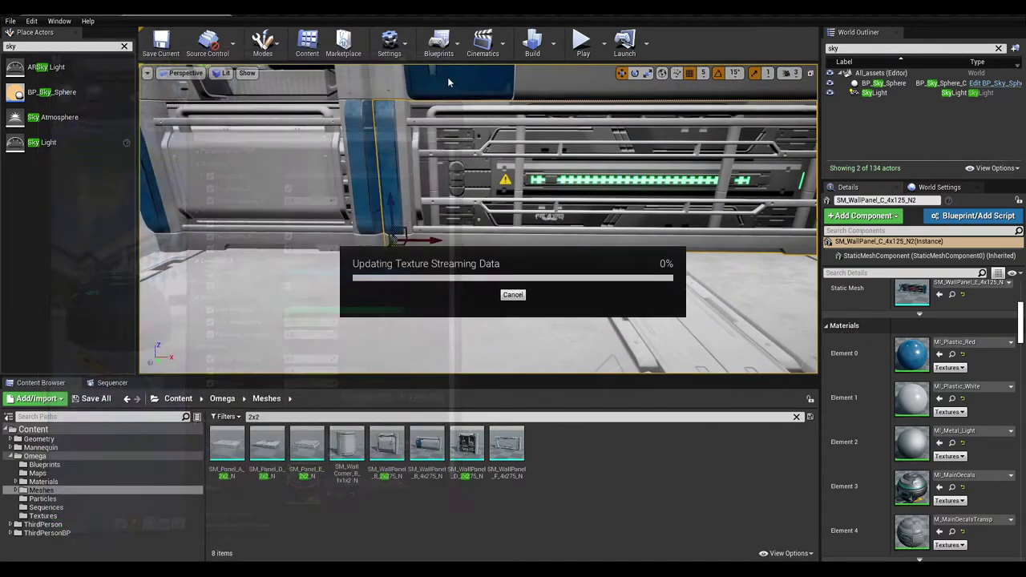
Search the Omega Materials folder for "mi" and for "m_" to list the material instances and master materials
{"action": "left_click", "coordinate": [44, 482]}
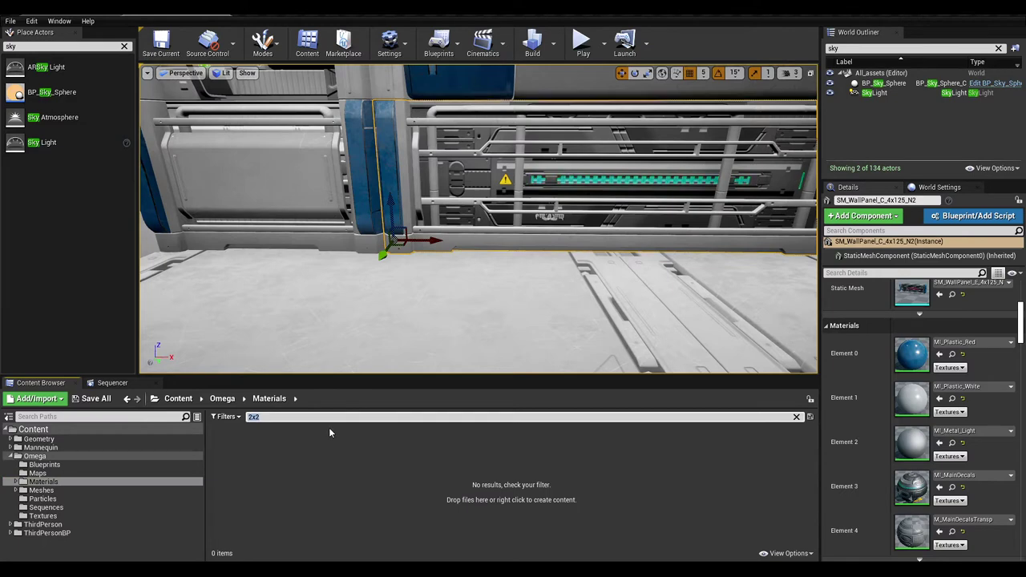
{"action": "type", "text": "m"}
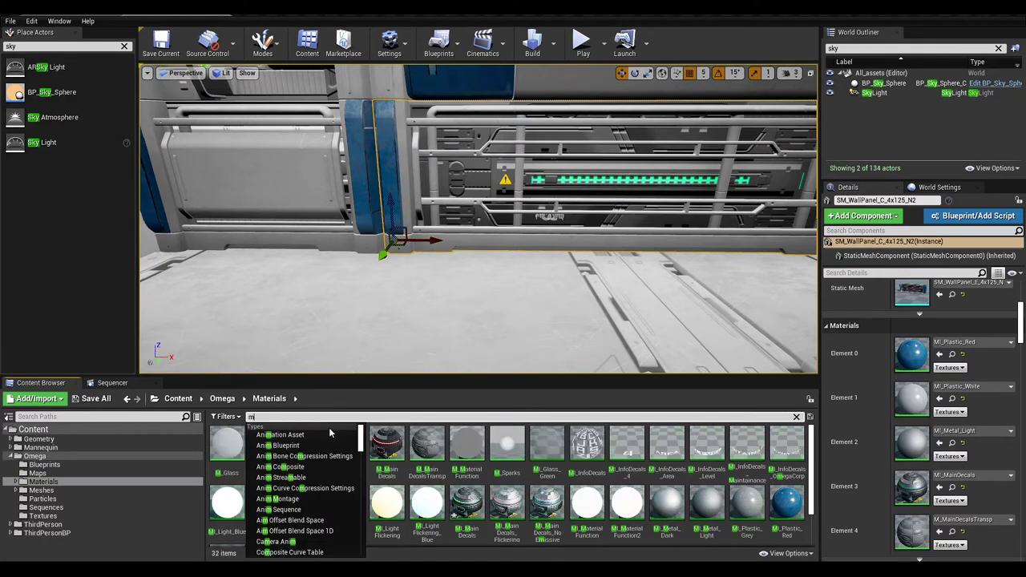
{"action": "type", "text": "l"}
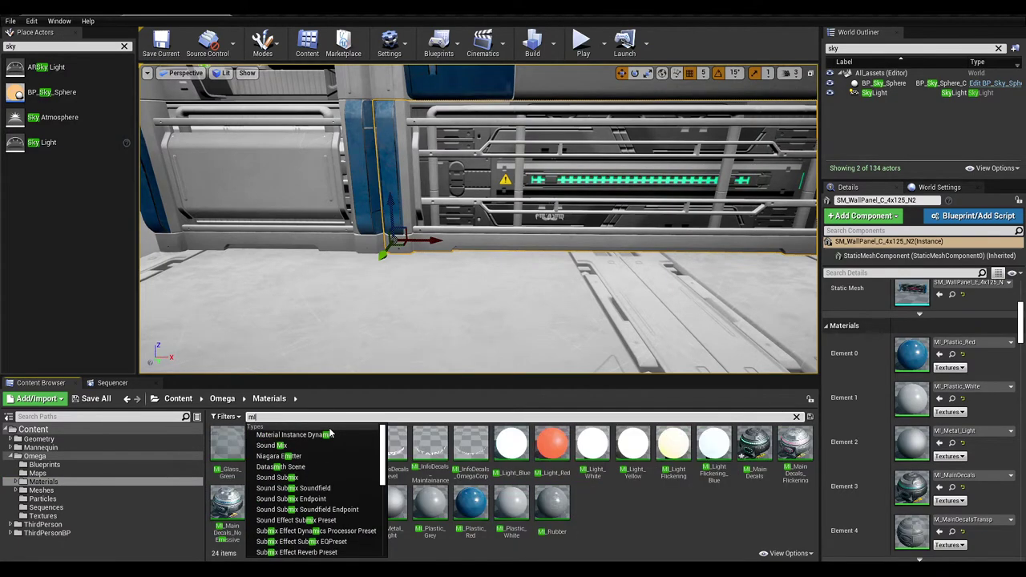
{"action": "key", "text": "BackSpace"}
{"action": "type", "text": "_"}
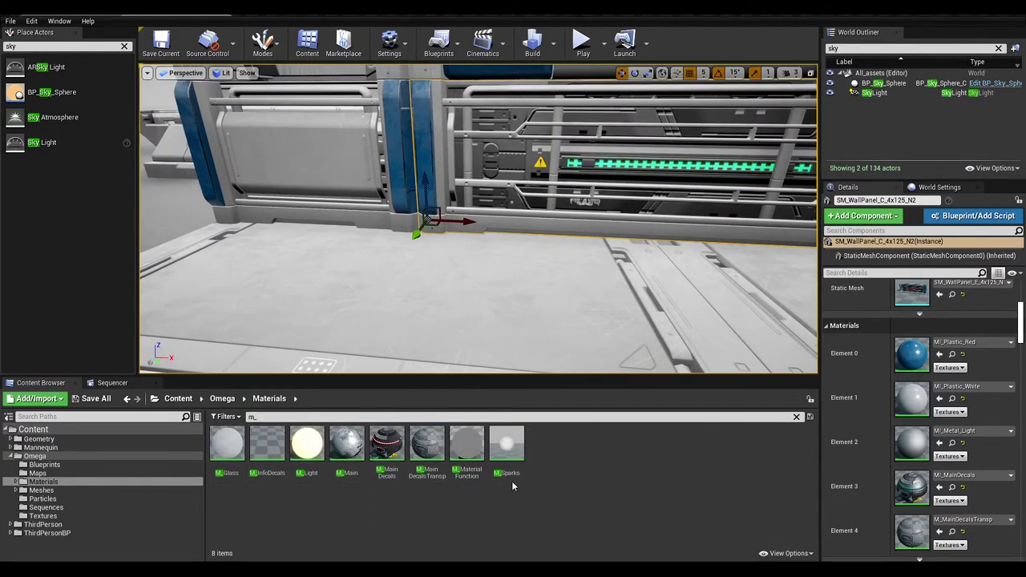
{"action": "left_click", "coordinate": [266, 416]}
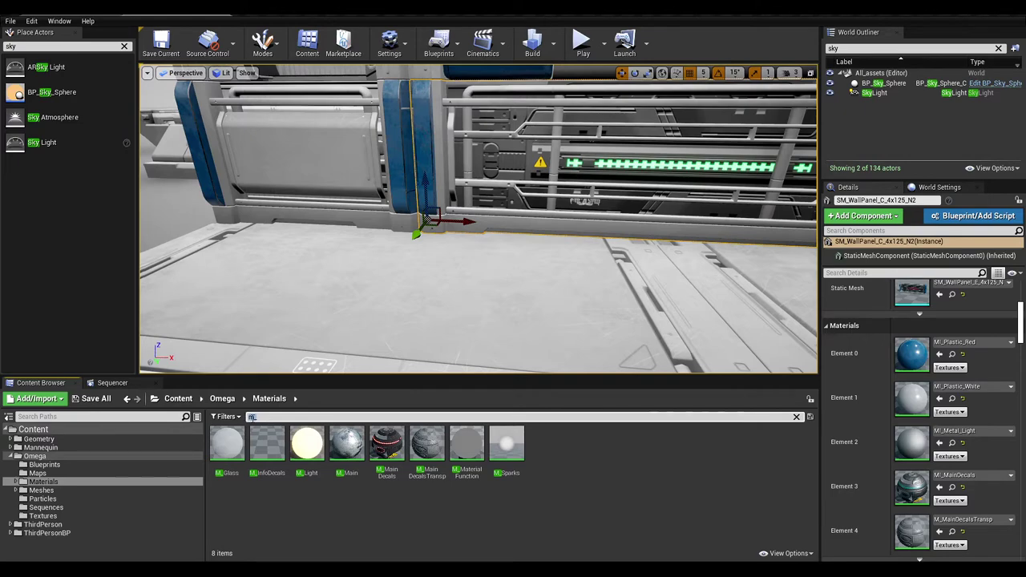
Clear the Materials folder filter and search for "mi_" to list the material instances
{"action": "key", "text": "BackSpace"}
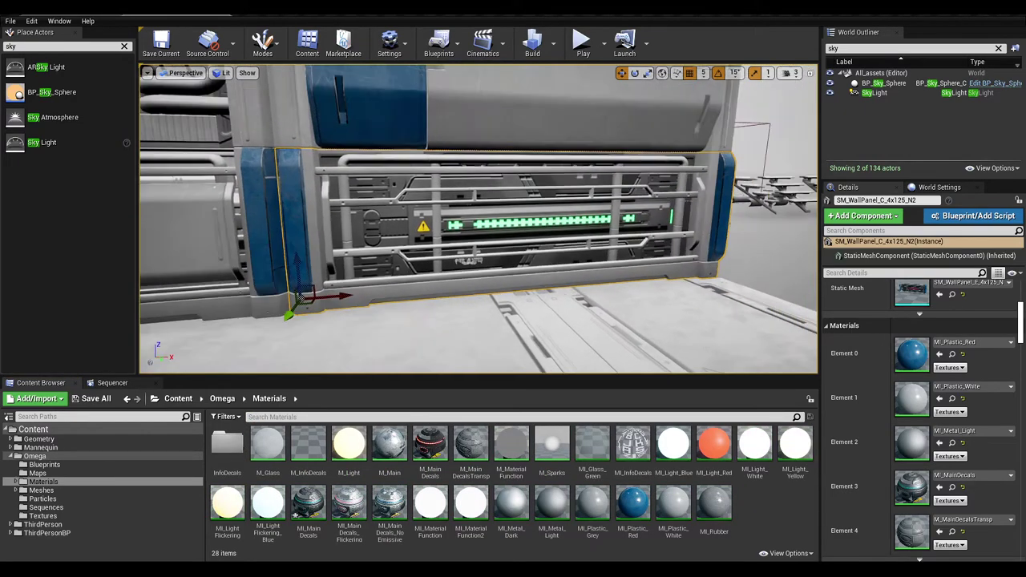
{"action": "right_click_drag", "start_coordinate": [399, 316], "coordinate": [399, 332]}
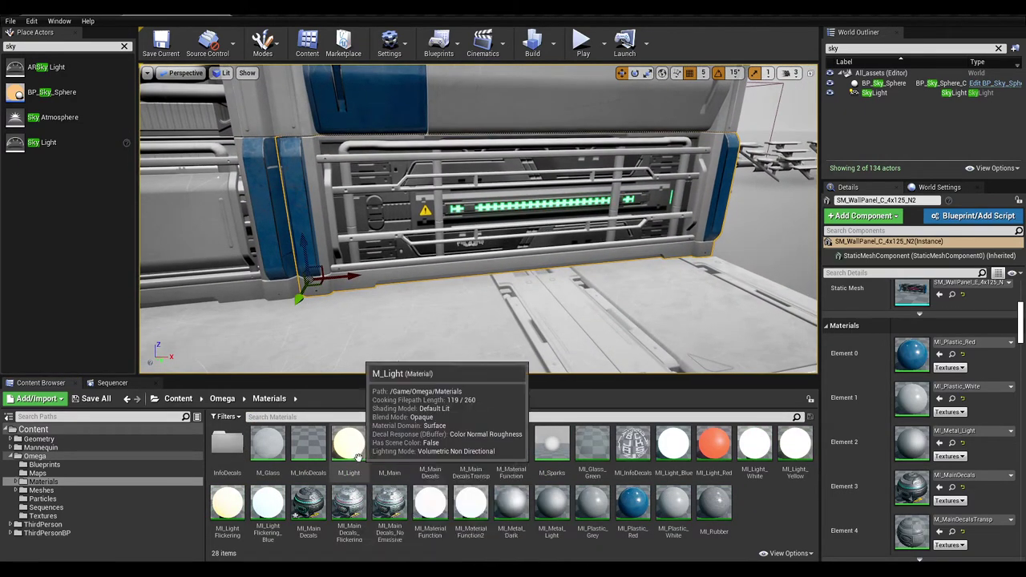
{"action": "left_click", "coordinate": [305, 416]}
{"action": "type", "text": "m"}
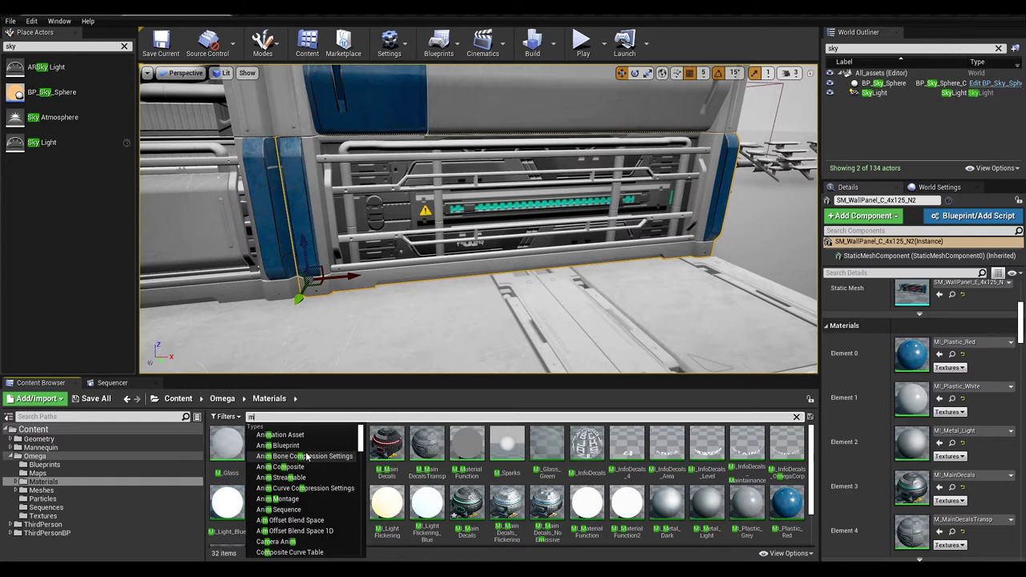
{"action": "type", "text": "i"}
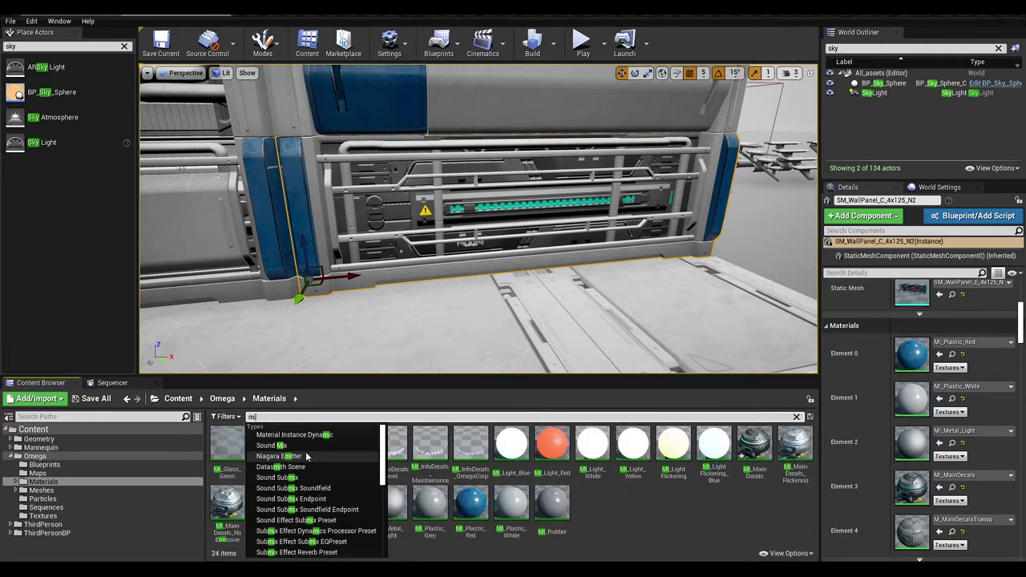
{"action": "type", "text": "_"}
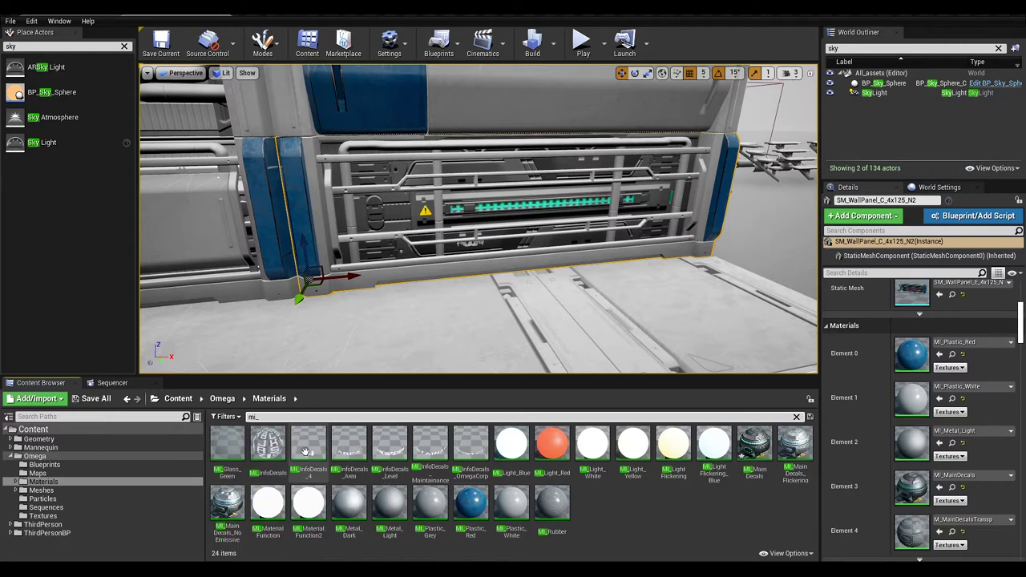
{"action": "right_click_drag", "start_coordinate": [329, 345], "coordinate": [392, 329]}
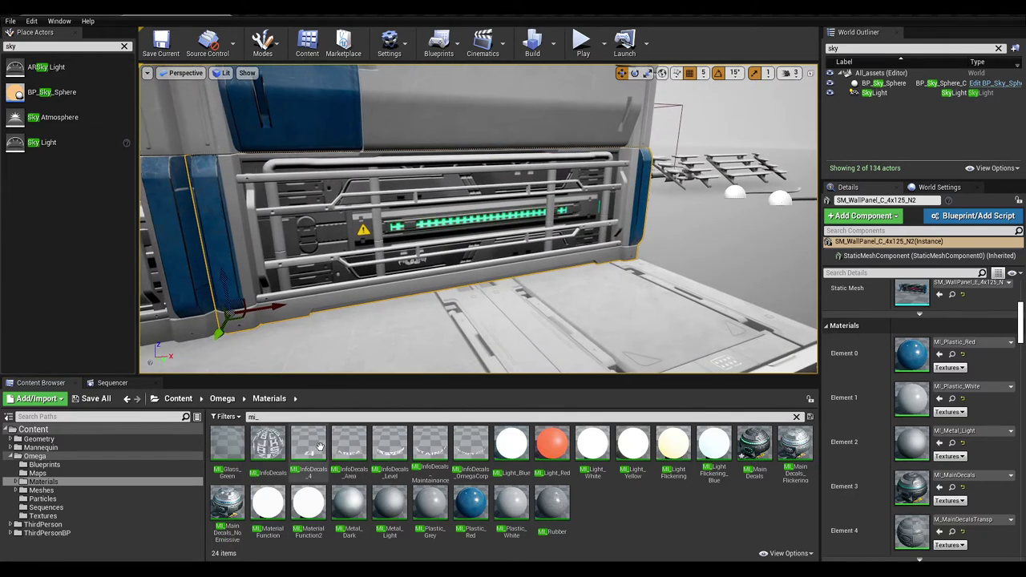
{"action": "right_click", "coordinate": [391, 448]}
{"action": "right_click", "coordinate": [293, 455]}
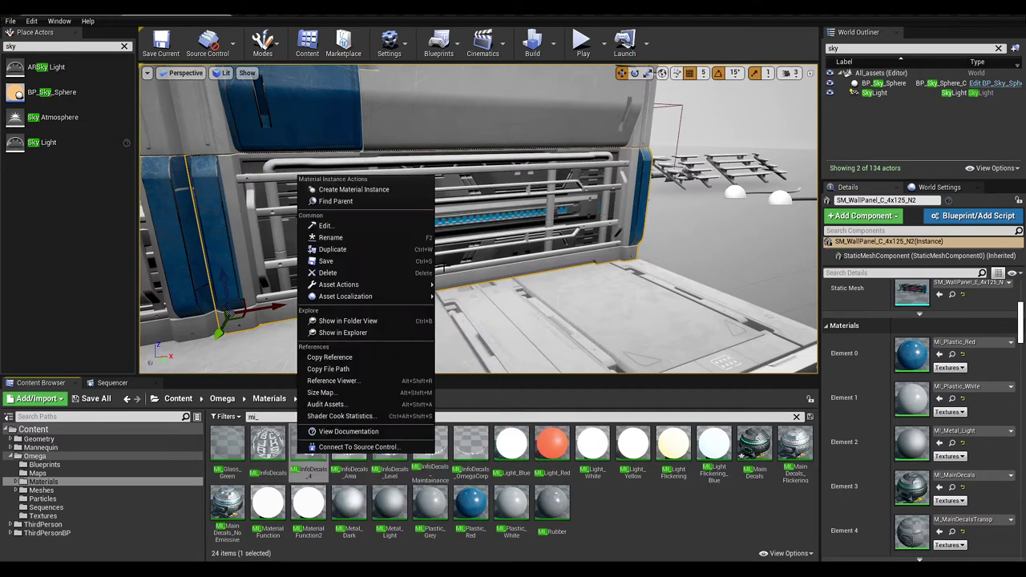
{"action": "right_click_drag", "start_coordinate": [470, 261], "coordinate": [580, 236]}
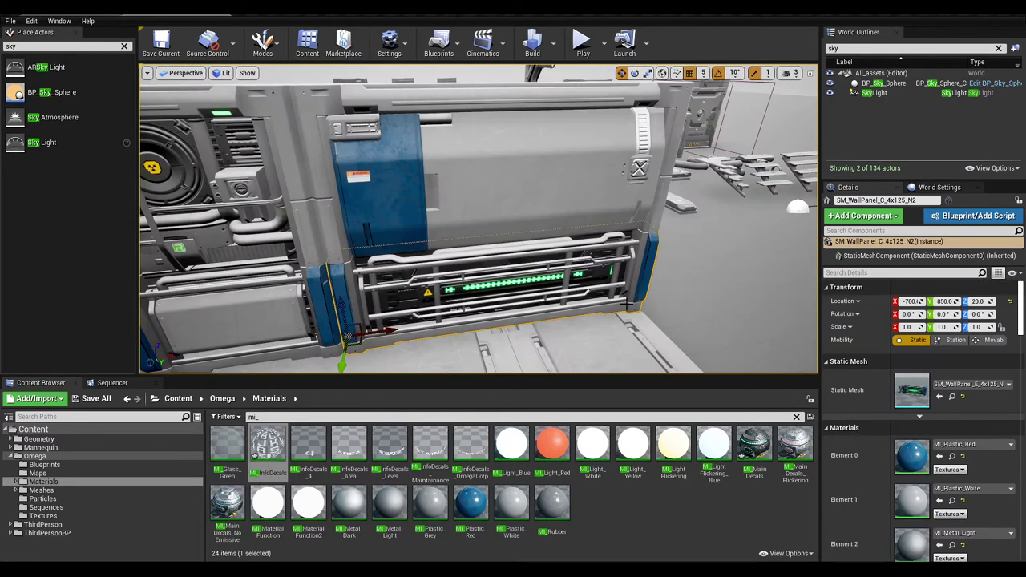
{"action": "right_click_drag", "start_coordinate": [601, 285], "coordinate": [601, 269]}
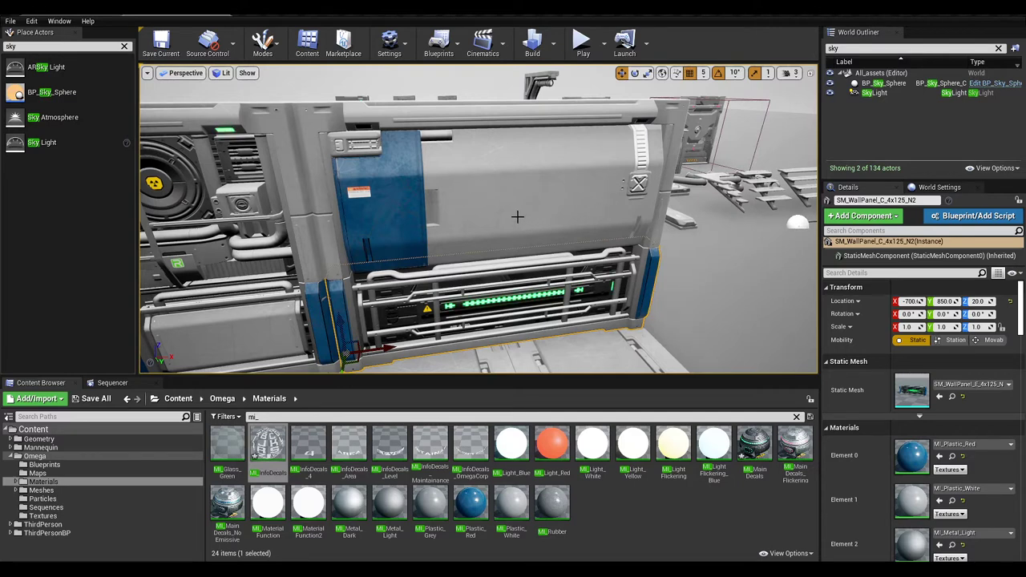
{"action": "right_click_drag", "start_coordinate": [517, 216], "coordinate": [513, 213]}
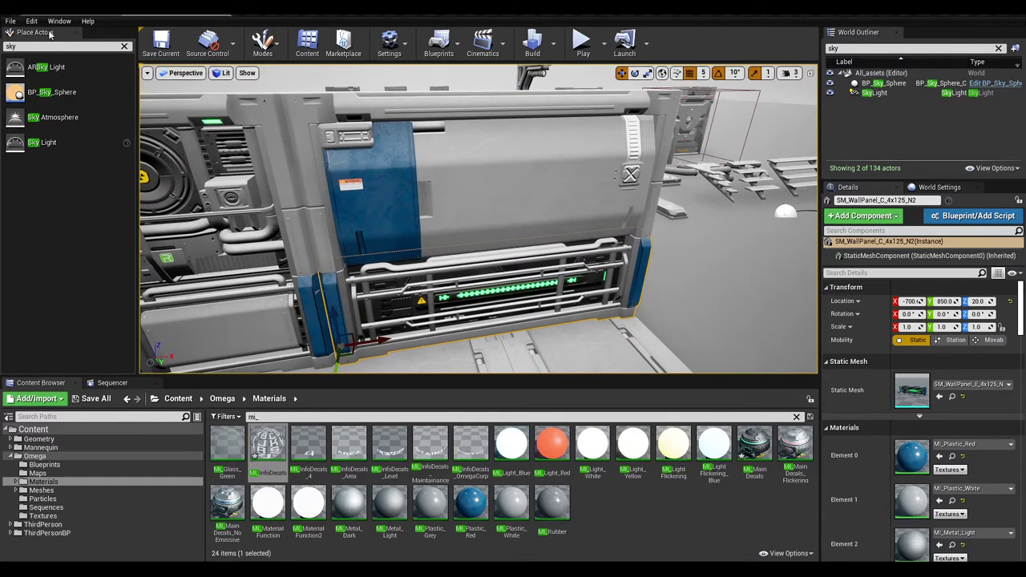
Search the placeable actors for "deca" and remove the "mi_" filter from the Materials folder
{"action": "left_click_drag", "start_coordinate": [24, 46], "coordinate": [3, 47]}
{"action": "type", "text": "decal"}
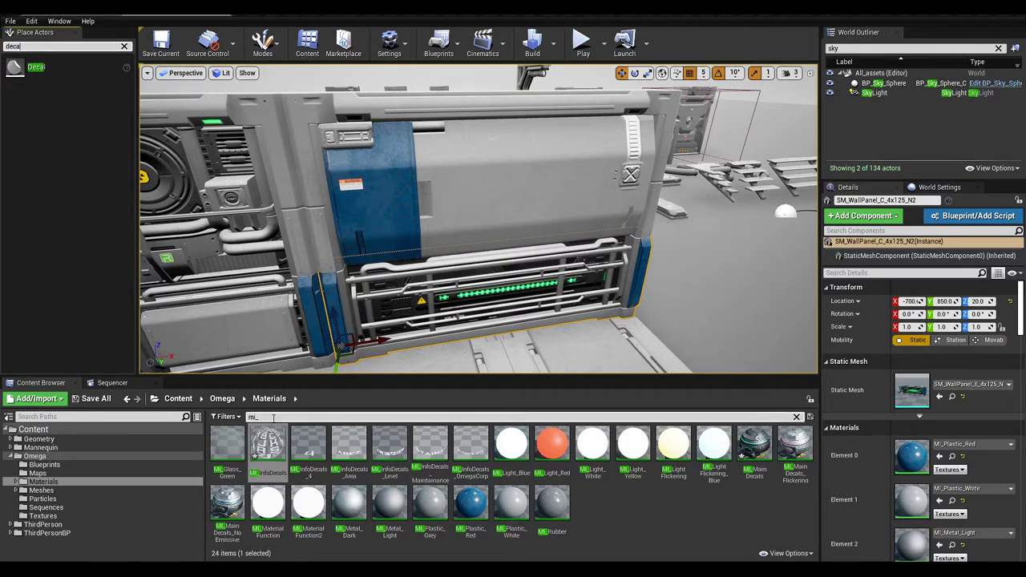
{"action": "left_click_drag", "start_coordinate": [271, 416], "coordinate": [233, 416]}
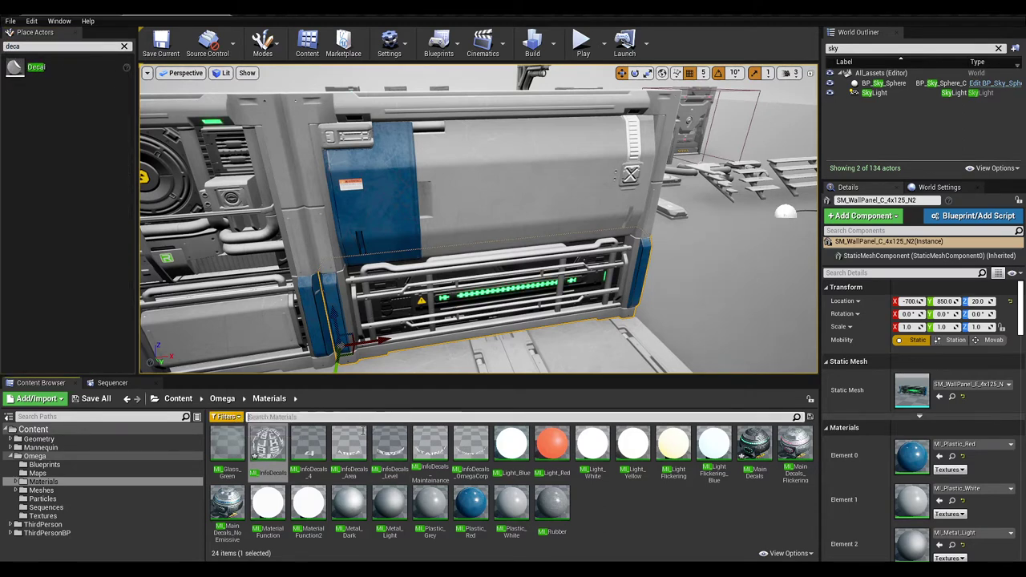
{"action": "key", "text": "BackSpace"}
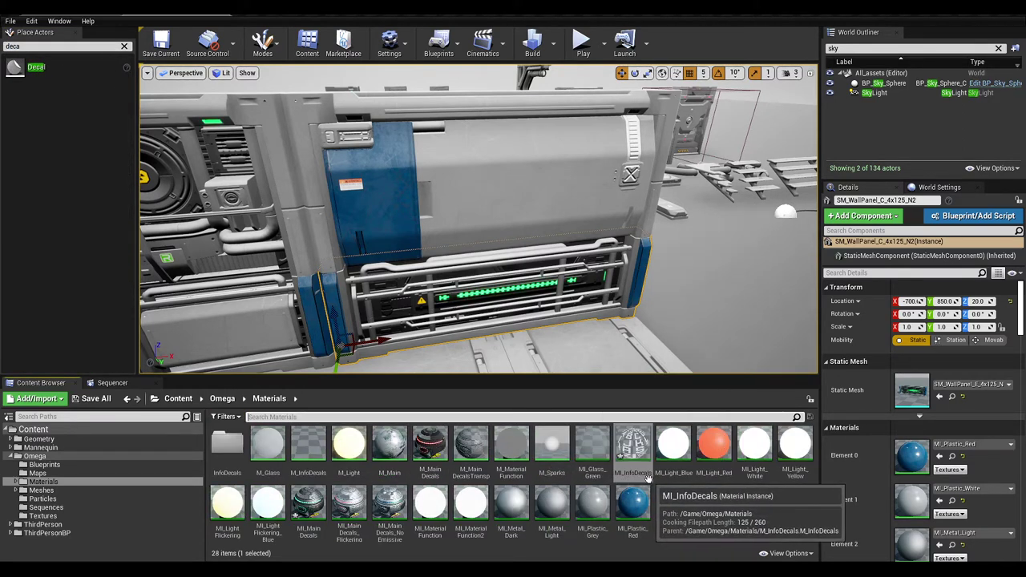
Duplicate the info decal actor from the asset overview onto the corridor floor at about X -480, Y 950, and focus on the copy
{"action": "right_click_drag", "start_coordinate": [433, 193], "coordinate": [405, 194]}
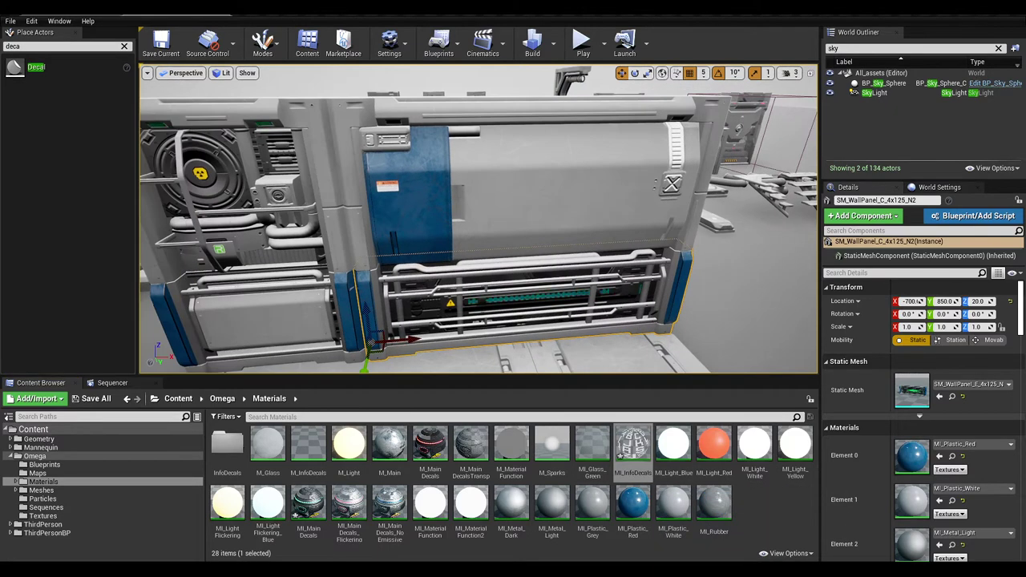
{"action": "right_click_drag", "start_coordinate": [351, 167], "coordinate": [305, 152]}
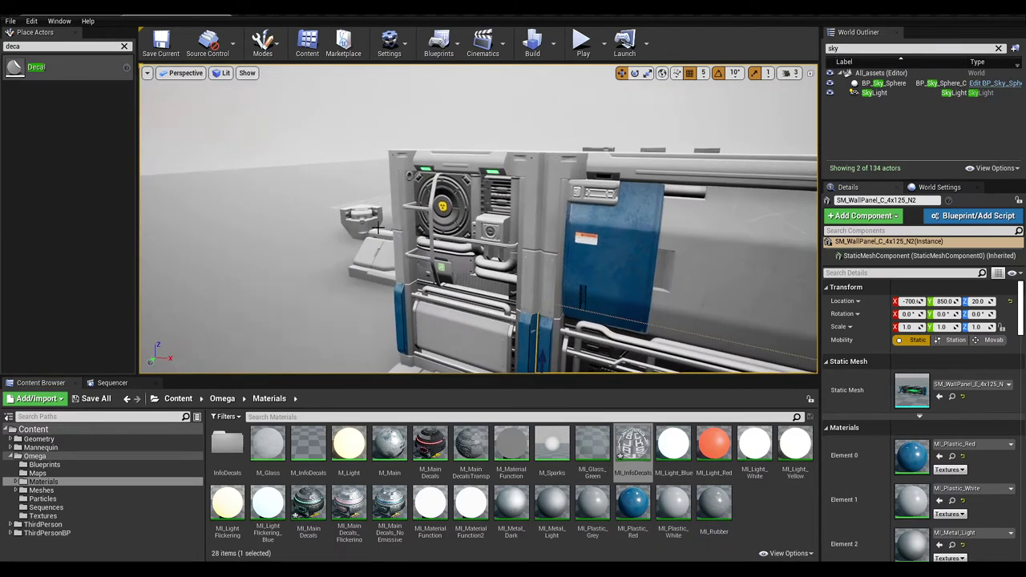
{"action": "right_click_drag", "start_coordinate": [373, 223], "coordinate": [374, 239]}
{"action": "right_click_drag", "start_coordinate": [304, 180], "coordinate": [298, 215]}
{"action": "left_click", "coordinate": [307, 195]}
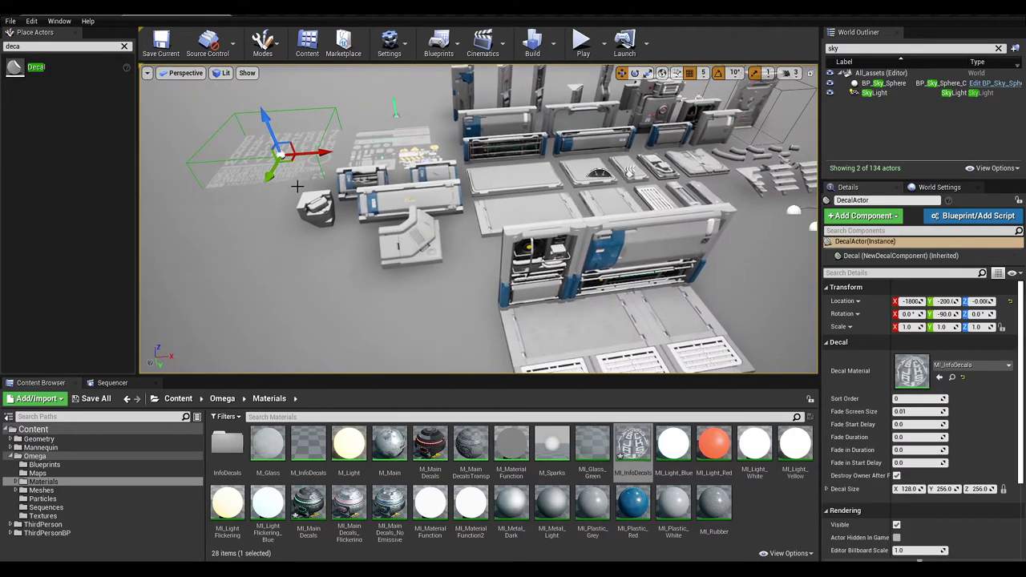
{"action": "left_click_drag", "start_coordinate": [289, 160], "coordinate": [671, 331], "text": "alt"}
{"action": "key", "text": "f"}
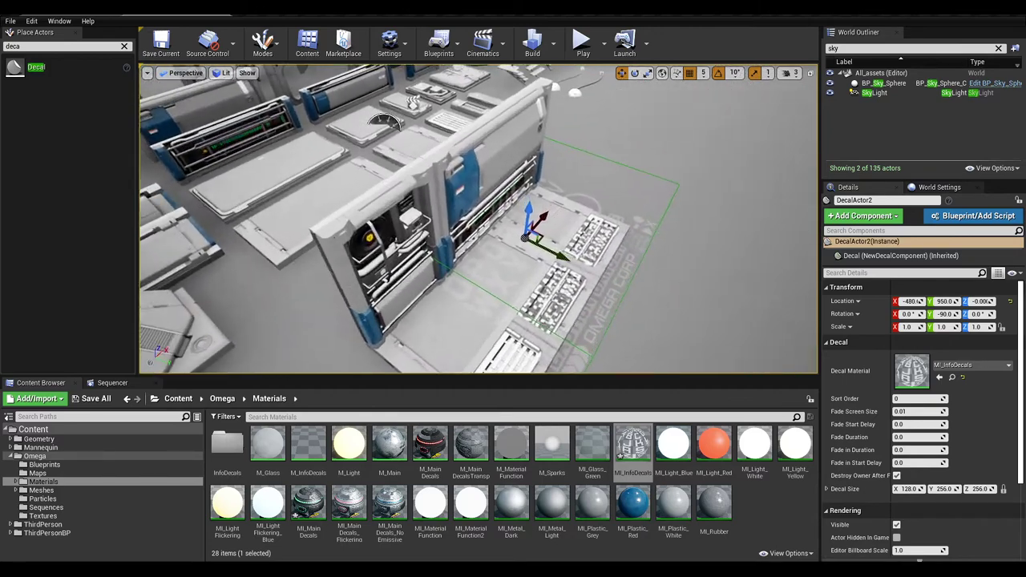
Rotate the copied decal 90° about X to project onto the wall panel and raise it to about Z 210
{"action": "key", "text": "e"}
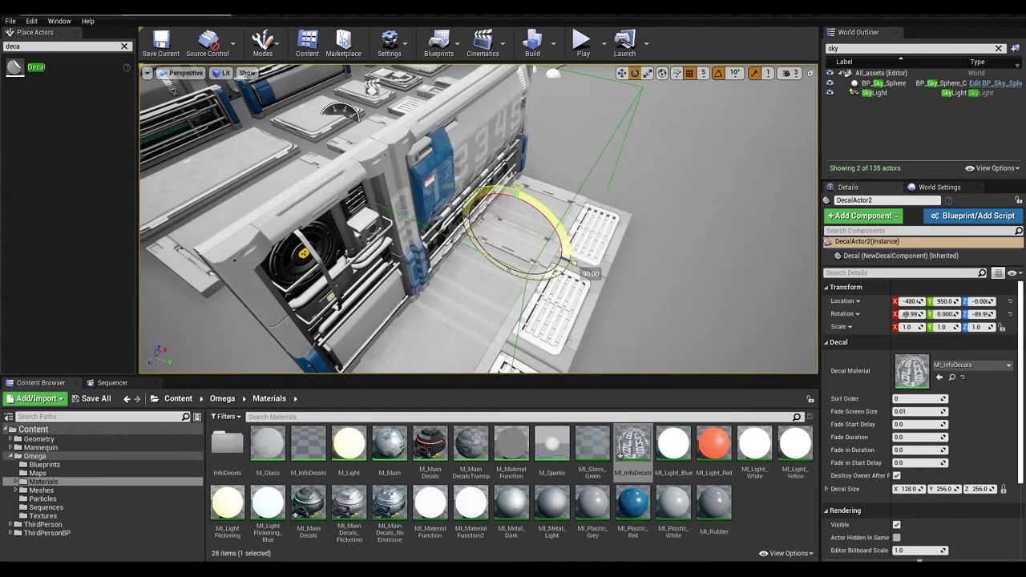
{"action": "right_click_drag", "start_coordinate": [561, 265], "coordinate": [465, 247]}
{"action": "key", "text": "w"}
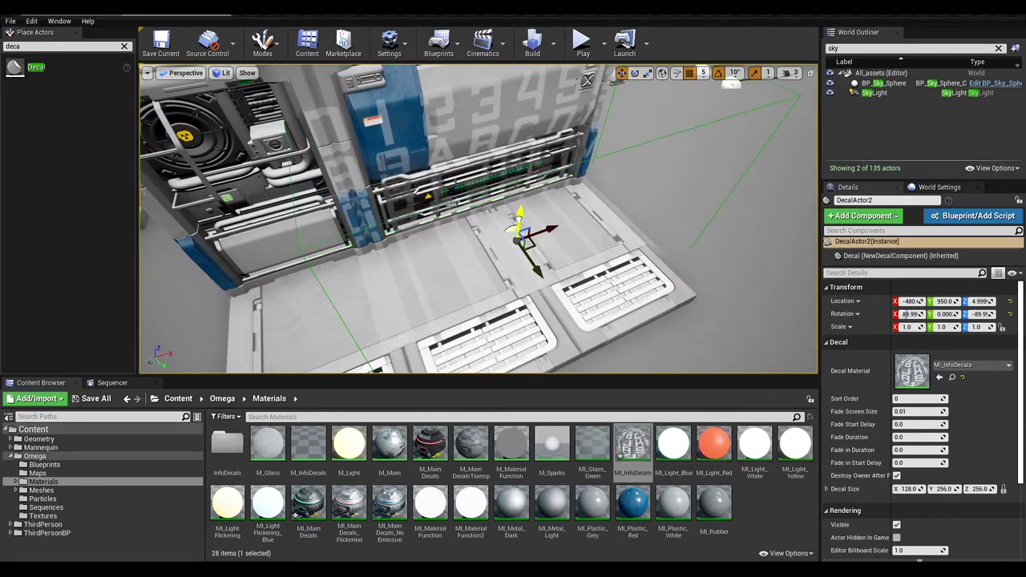
{"action": "left_click_drag", "start_coordinate": [518, 218], "coordinate": [529, 98]}
{"action": "right_click_drag", "start_coordinate": [529, 98], "coordinate": [545, 72]}
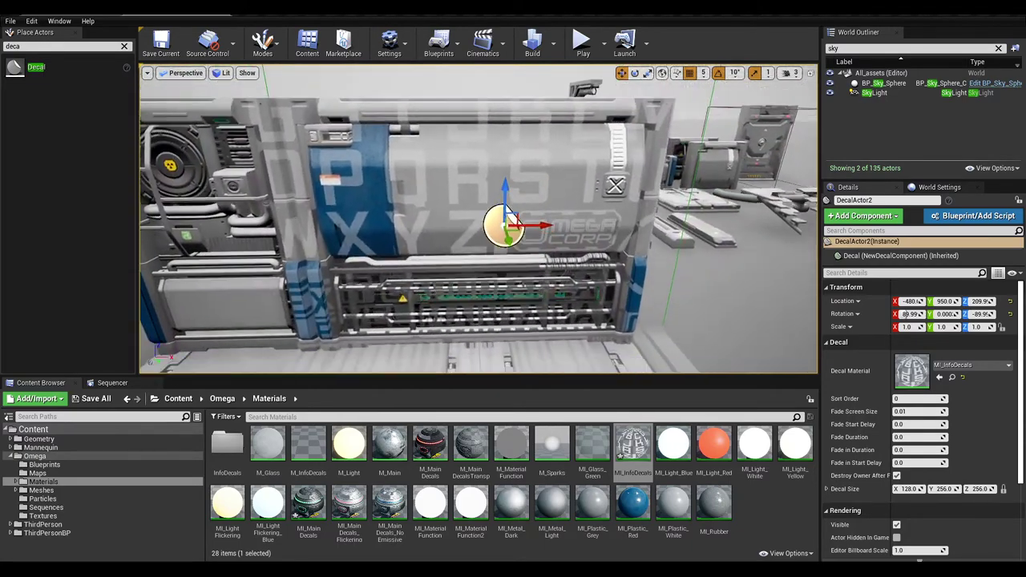
Try shifting the decal to about X -315, Z 375 so the EXIT, LEVEL and CAUTION words fall on the wall panel
{"action": "right_click_drag", "start_coordinate": [511, 215], "coordinate": [514, 250]}
{"action": "left_click_drag", "start_coordinate": [516, 149], "coordinate": [610, 89]}
{"action": "right_click_drag", "start_coordinate": [558, 174], "coordinate": [558, 136]}
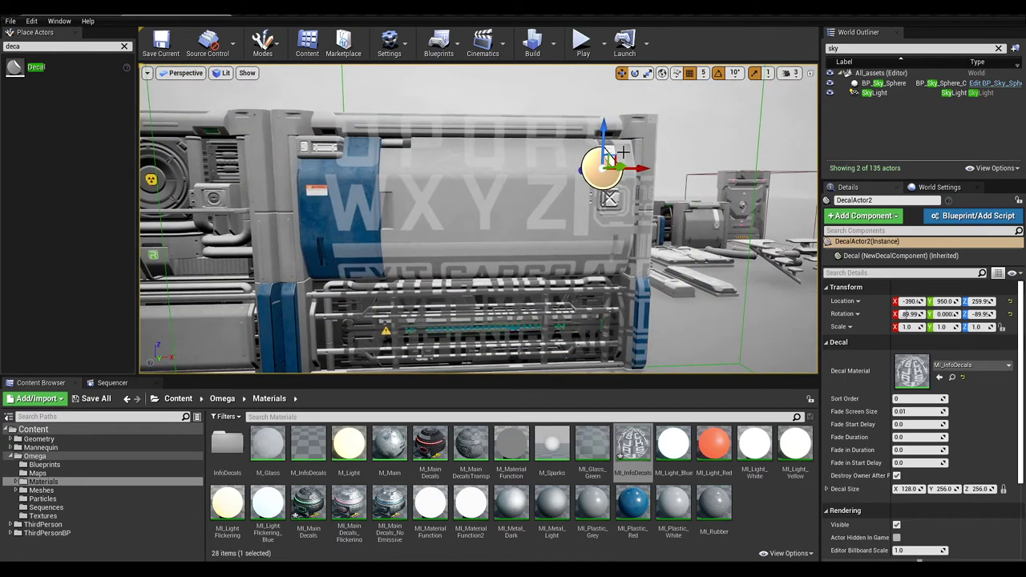
{"action": "left_click_drag", "start_coordinate": [660, 102], "coordinate": [699, 74]}
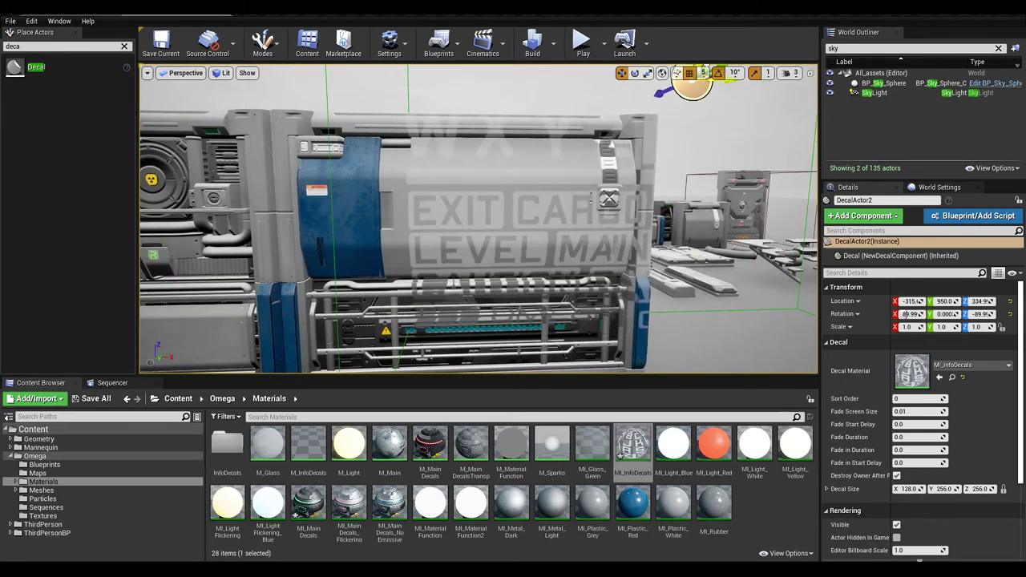
{"action": "right_click_drag", "start_coordinate": [643, 181], "coordinate": [644, 148]}
{"action": "key", "text": "s"}
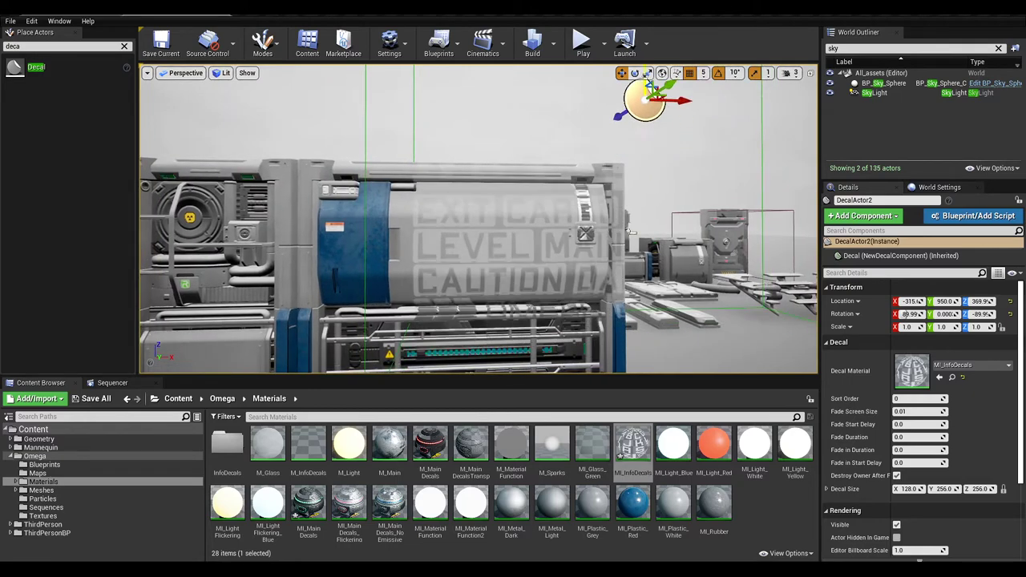
{"action": "key", "text": "w"}
{"action": "right_click_drag", "start_coordinate": [366, 211], "coordinate": [417, 245]}
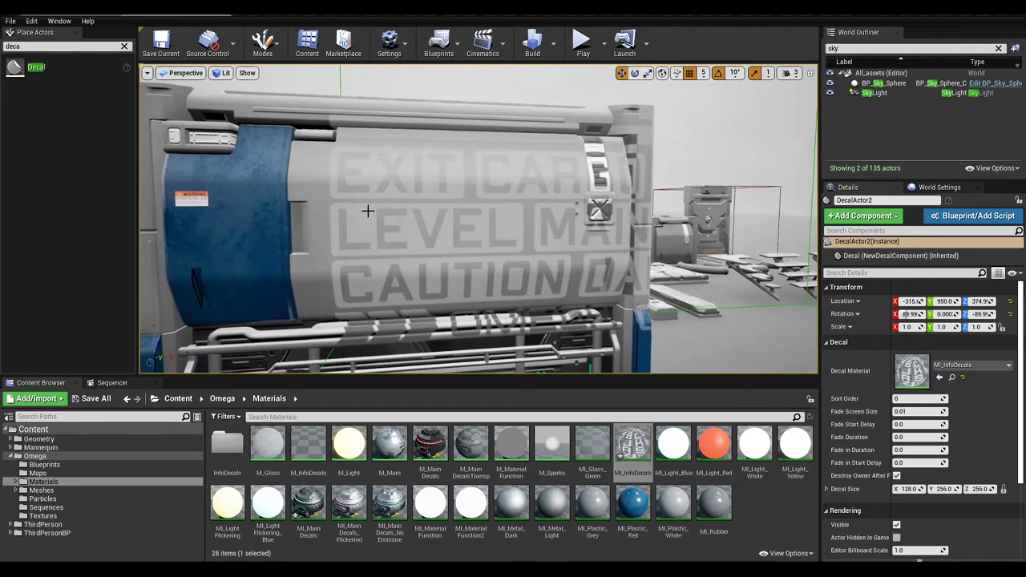
{"action": "key", "text": "s"}
{"action": "right_click_drag", "start_coordinate": [536, 207], "coordinate": [513, 292]}
Move the decal to about X -470, Z 240 so the Omega Corp logo sits on the upper wall panel
{"action": "left_click_drag", "start_coordinate": [642, 119], "coordinate": [507, 227]}
{"action": "right_click_drag", "start_coordinate": [419, 140], "coordinate": [385, 157]}
{"action": "key", "text": "w"}
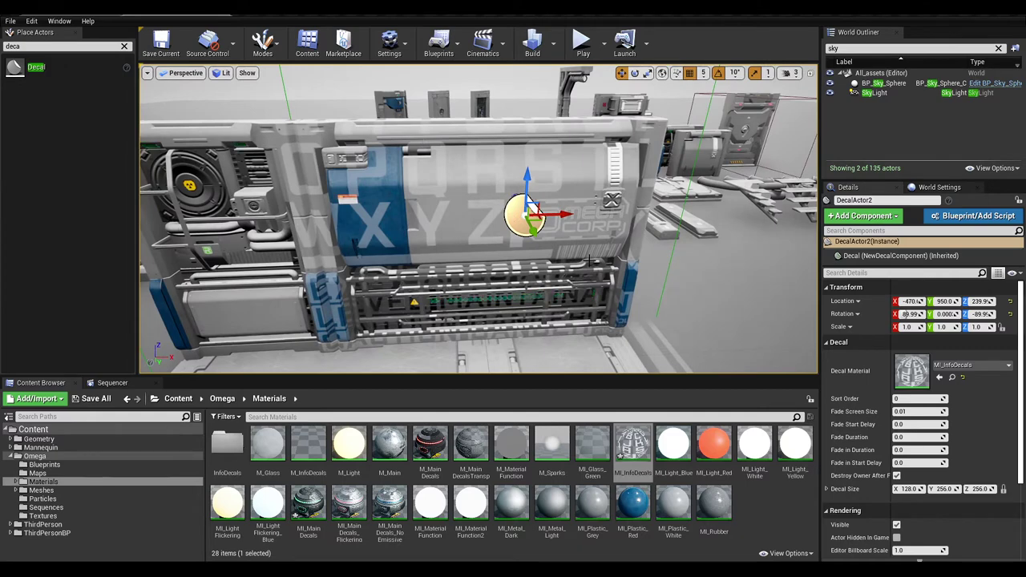
{"action": "right_click_drag", "start_coordinate": [589, 260], "coordinate": [547, 283]}
{"action": "key", "text": "w"}
{"action": "key", "text": "s"}
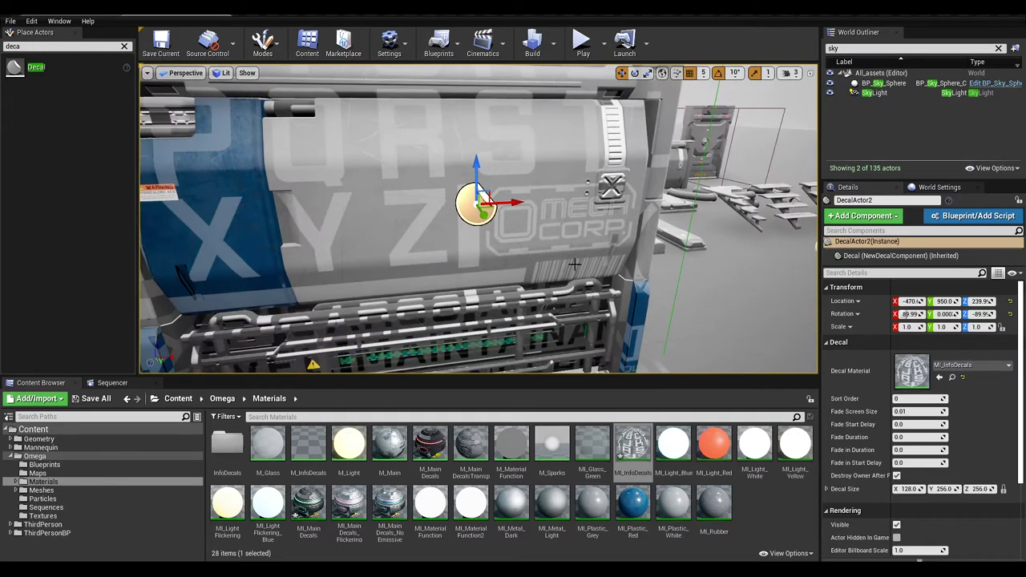
{"action": "left_click_drag", "start_coordinate": [574, 263], "coordinate": [516, 263], "text": "alt"}
Create a material instance from MI_InfoDecals and name it MI_InfoDecals_Level
{"action": "right_click", "coordinate": [632, 461]}
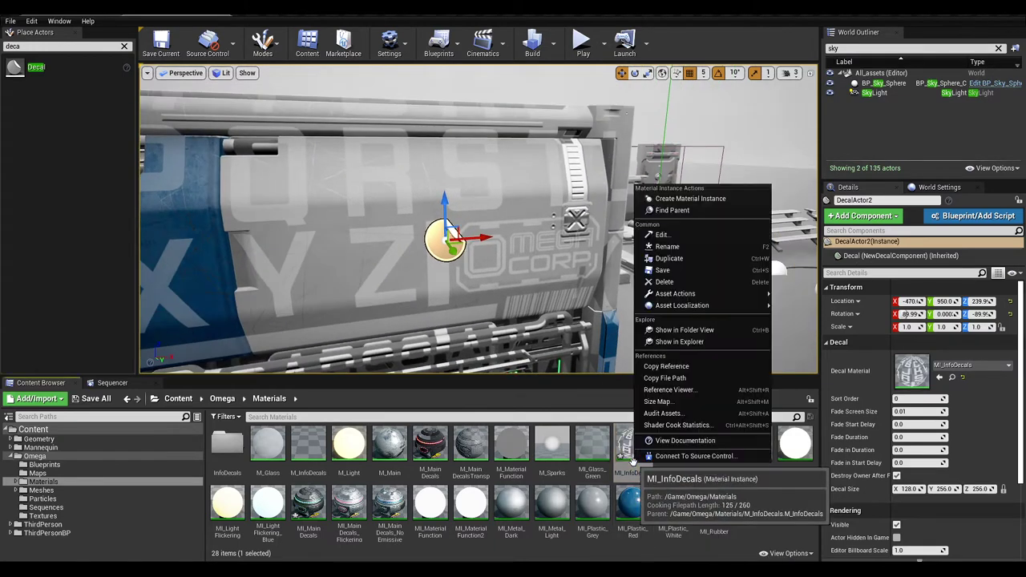
{"action": "left_click", "coordinate": [671, 199]}
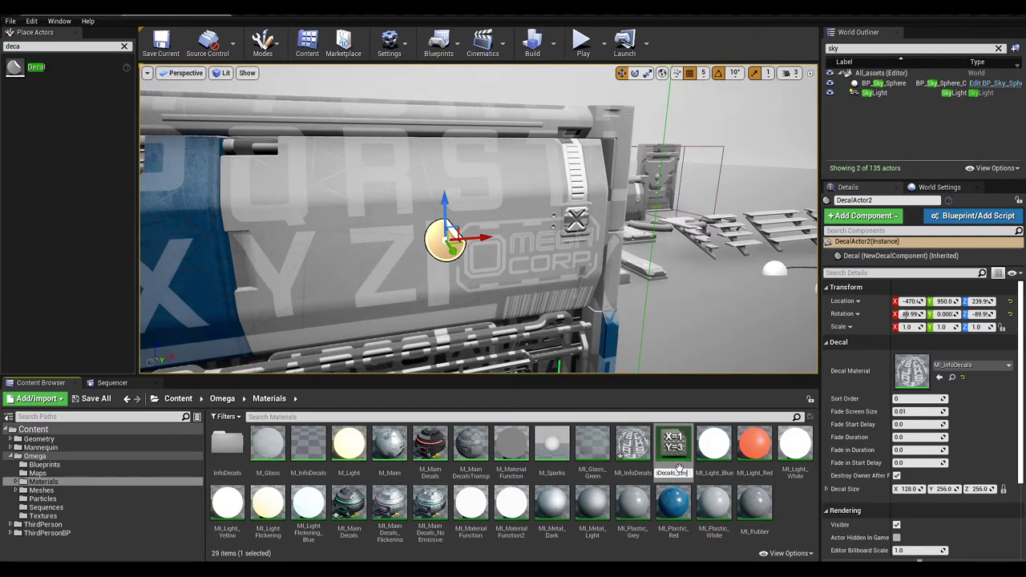
{"action": "key", "text": "Return"}
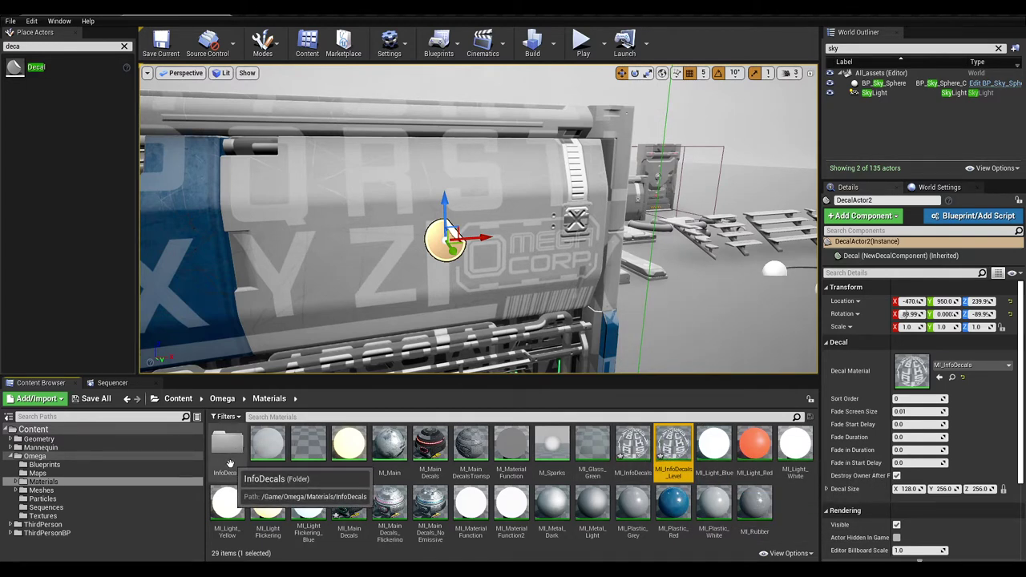
Assign MI_InfoDecals_Level as the decal material of the copied decal on the wall panel
{"action": "right_click_drag", "start_coordinate": [513, 255], "coordinate": [452, 235]}
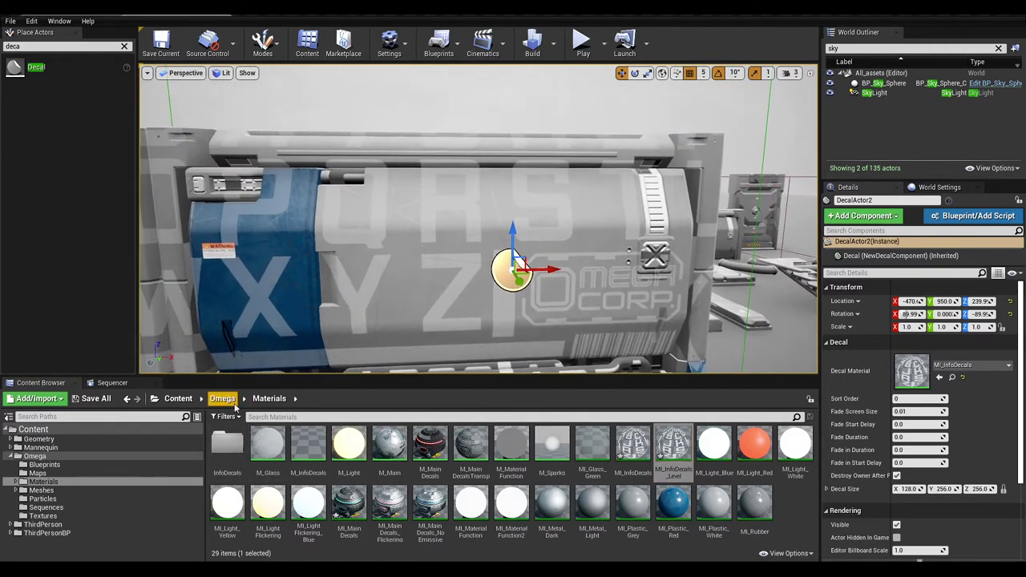
{"action": "right_click_drag", "start_coordinate": [349, 194], "coordinate": [366, 258]}
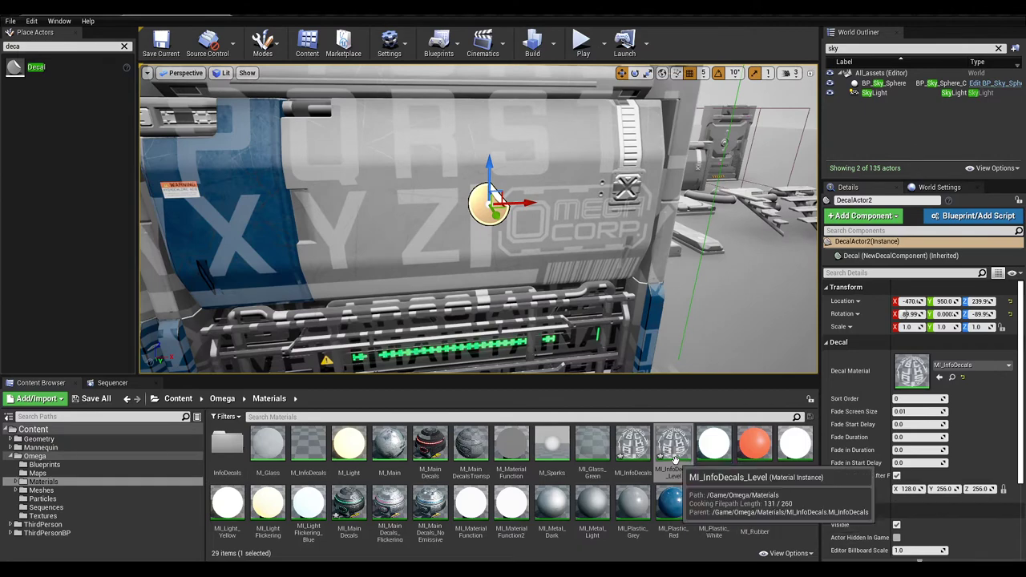
{"action": "left_click_drag", "start_coordinate": [673, 452], "coordinate": [911, 370]}
{"action": "mouse_move", "coordinate": [560, 238]}
{"action": "right_mouse_down"}
{"action": "mouse_move", "coordinate": [534, 236]}
{"action": "mouse_move", "coordinate": [551, 227]}
{"action": "right_mouse_up"}
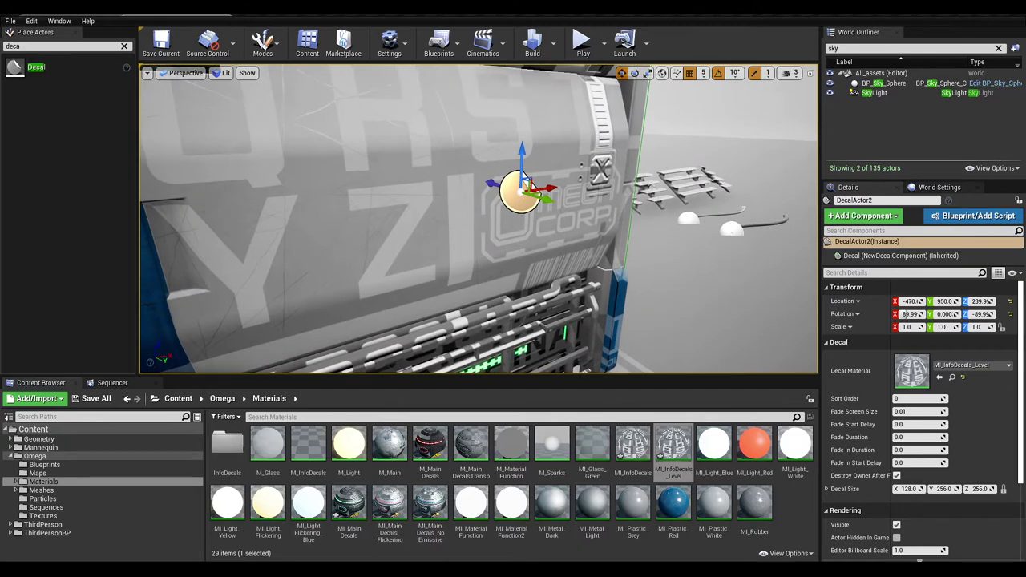
Open MI_InfoDecals_Level for editing and resize its window so all parameters show beside the decal on the wall
{"action": "double_click", "coordinate": [911, 367]}
{"action": "left_click_drag", "start_coordinate": [87, 11], "coordinate": [113, 53]}
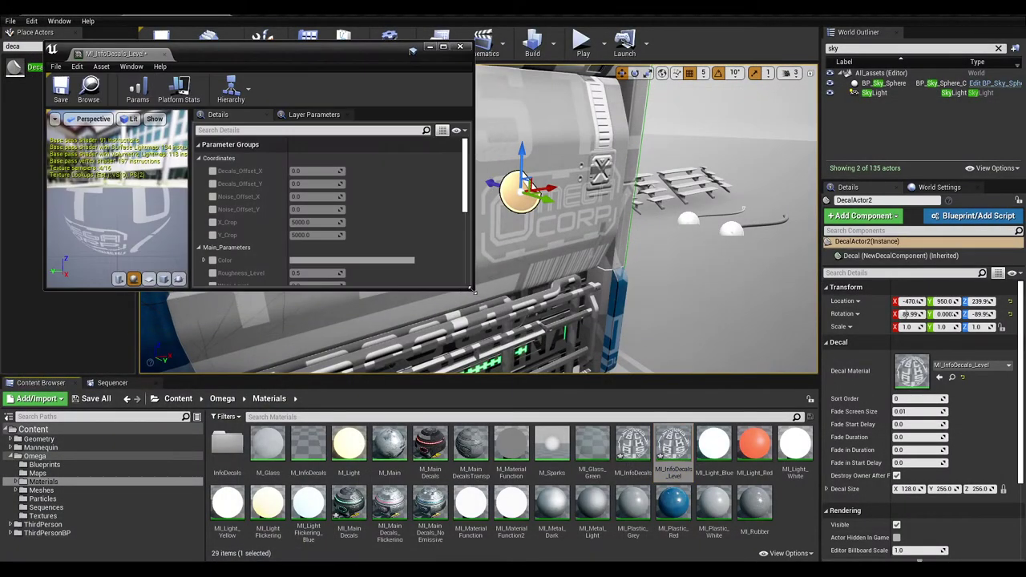
{"action": "left_click_drag", "start_coordinate": [472, 290], "coordinate": [429, 524]}
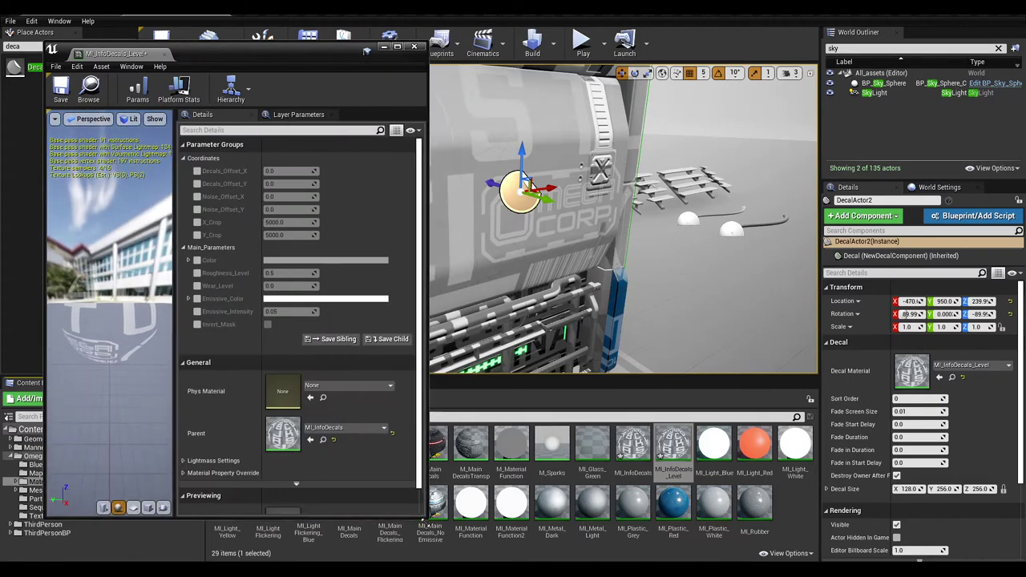
{"action": "right_click_drag", "start_coordinate": [561, 264], "coordinate": [496, 264]}
{"action": "right_click_drag", "start_coordinate": [625, 224], "coordinate": [625, 224]}
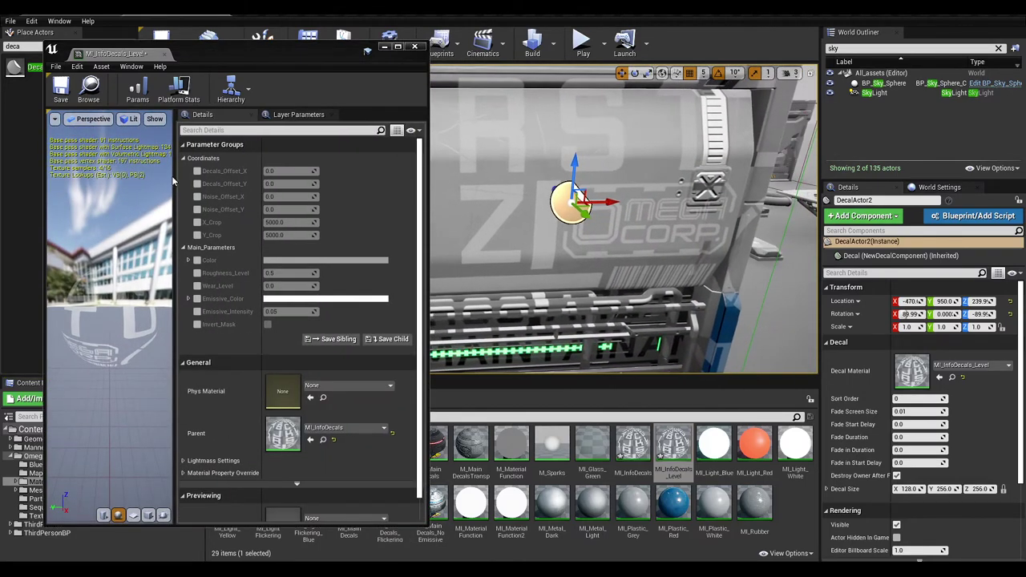
Enable the decal offset X/Y, noise offset X/Y, X_Crop and Y_Crop parameters in MI_InfoDecals_Level
{"action": "left_click", "coordinate": [197, 171]}
{"action": "left_click", "coordinate": [197, 183]}
{"action": "left_click", "coordinate": [197, 196]}
{"action": "left_click", "coordinate": [197, 209]}
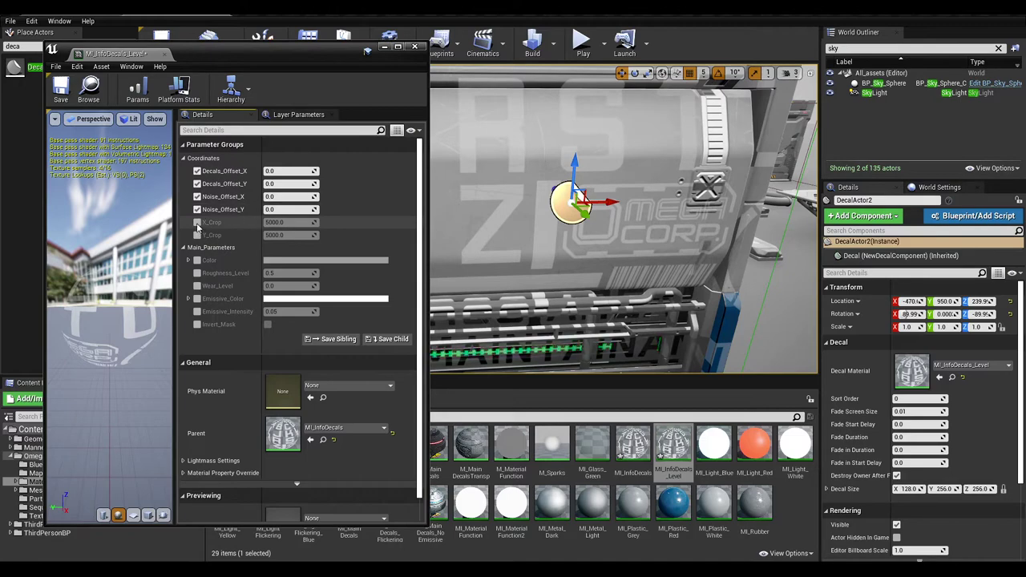
{"action": "left_click", "coordinate": [197, 222]}
{"action": "left_click", "coordinate": [197, 235]}
Crop the info decal with X_Crop about 3.09 and Y_Crop about 2.24, and lower it to about Z 220
{"action": "right_click_drag", "start_coordinate": [561, 241], "coordinate": [509, 240]}
{"action": "right_click_drag", "start_coordinate": [558, 163], "coordinate": [507, 215]}
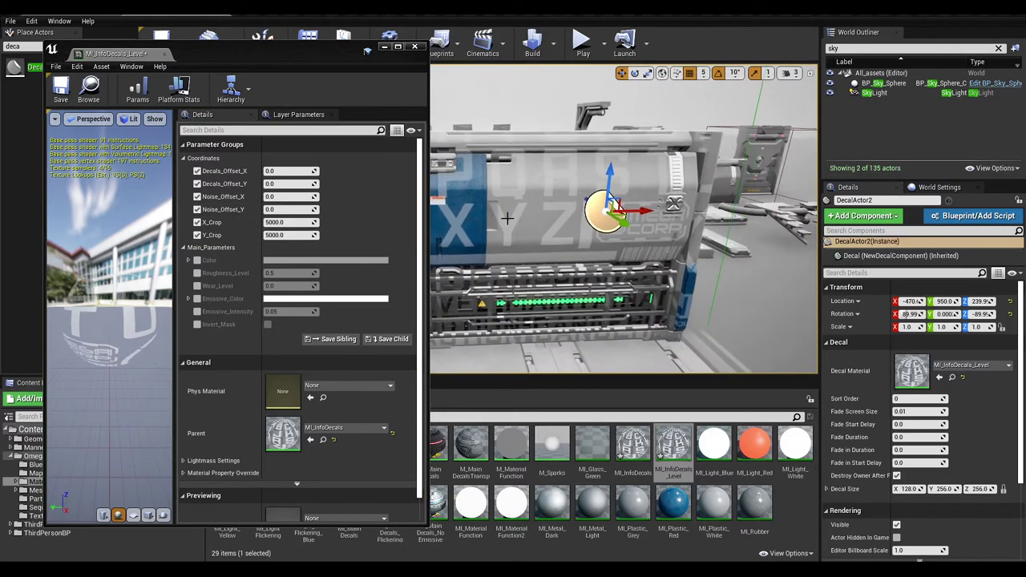
{"action": "left_click", "coordinate": [289, 222]}
{"action": "mouse_move", "coordinate": [288, 222]}
{"action": "left_mouse_down"}
{"action": "mouse_move", "coordinate": [312, 222]}
{"action": "mouse_move", "coordinate": [290, 222]}
{"action": "mouse_move", "coordinate": [290, 235]}
{"action": "left_mouse_up"}
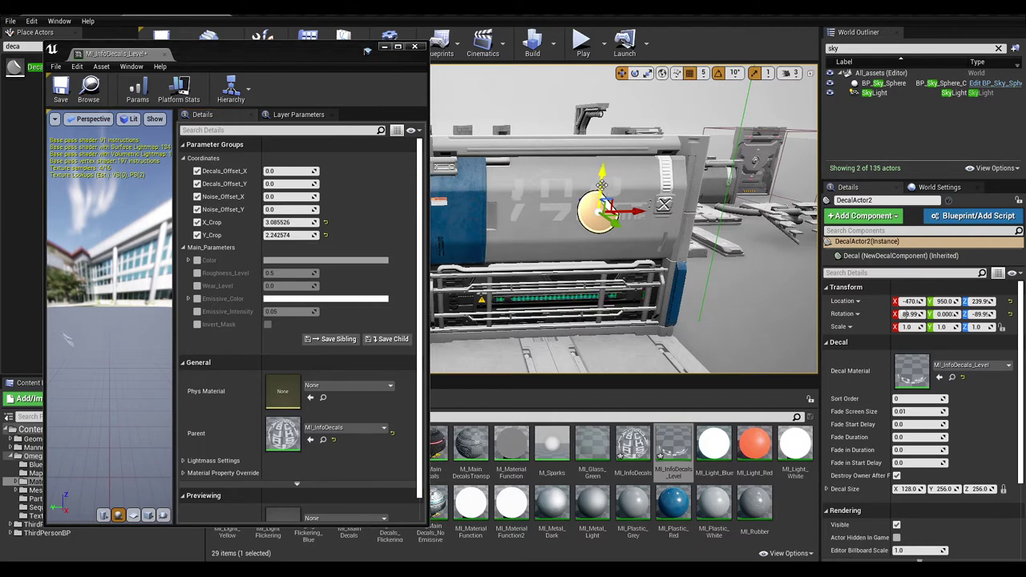
{"action": "left_click_drag", "start_coordinate": [601, 173], "coordinate": [600, 187]}
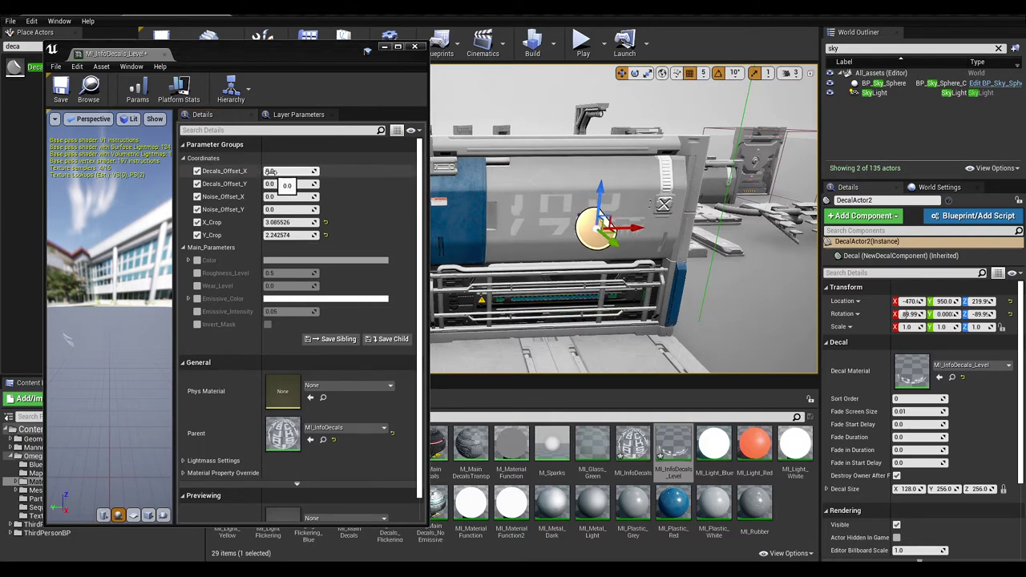
Set Decals_Offset_X to about -0.362 and Decals_Offset_Y to about 0.305 to bring the LEVEL text into the crop
{"action": "left_click_drag", "start_coordinate": [270, 171], "coordinate": [295, 184]}
{"action": "mouse_move", "coordinate": [564, 185]}
{"action": "right_mouse_down"}
{"action": "mouse_move", "coordinate": [578, 186]}
{"action": "mouse_move", "coordinate": [583, 210]}
{"action": "mouse_move", "coordinate": [563, 185]}
{"action": "right_mouse_up"}
{"action": "key", "text": "w"}
{"action": "right_click_drag", "start_coordinate": [665, 213], "coordinate": [664, 200]}
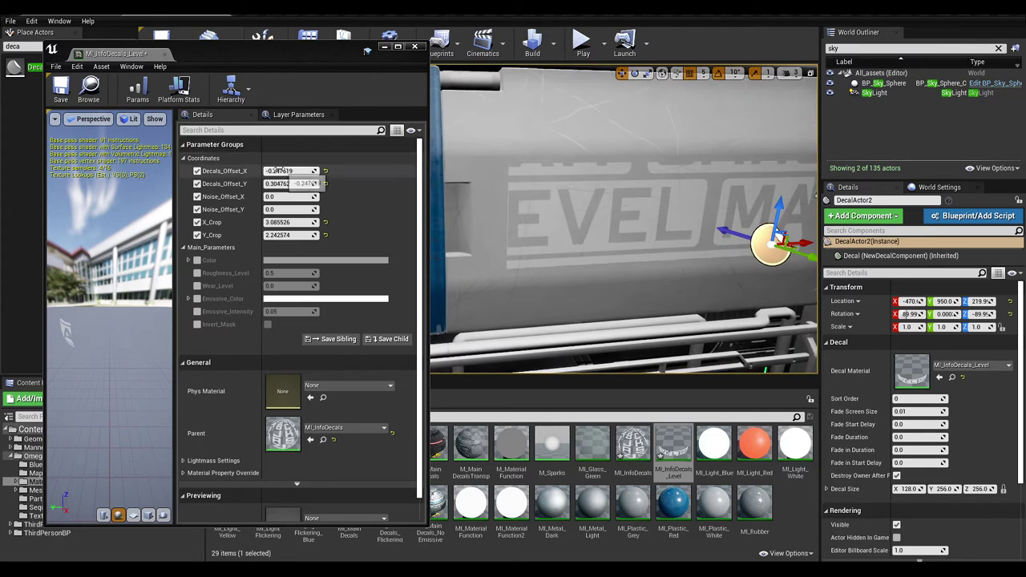
{"action": "mouse_move", "coordinate": [278, 171]}
{"action": "left_mouse_down"}
{"action": "mouse_move", "coordinate": [267, 170]}
{"action": "mouse_move", "coordinate": [279, 171]}
{"action": "left_mouse_up"}
{"action": "mouse_move", "coordinate": [657, 239]}
{"action": "right_mouse_down"}
{"action": "mouse_move", "coordinate": [646, 238]}
{"action": "mouse_move", "coordinate": [681, 239]}
{"action": "mouse_move", "coordinate": [657, 239]}
{"action": "right_mouse_up"}
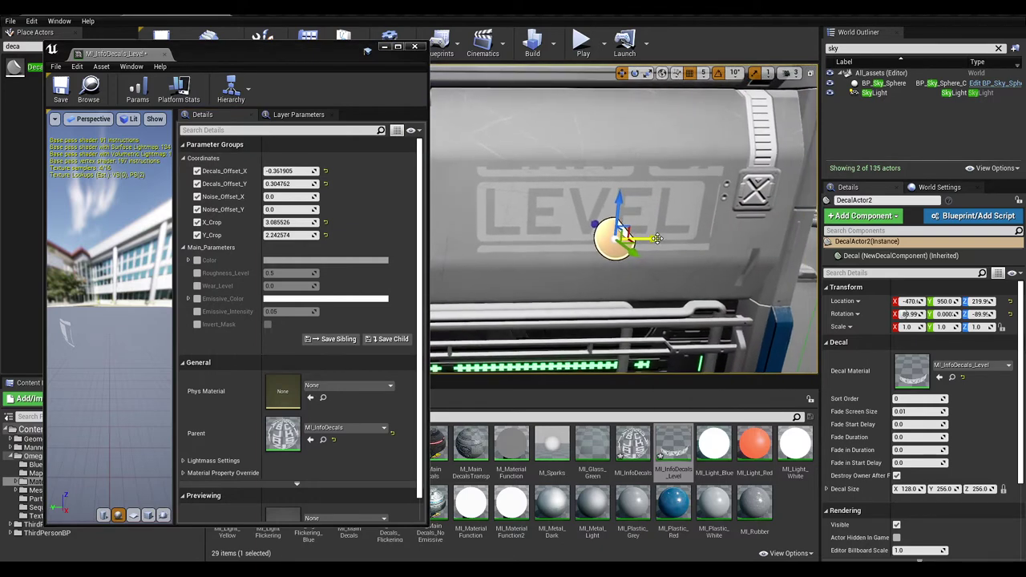
Trim the decal to the LEVEL box with X_Crop about 2.996, Y_Crop about 2.174 and Decals_Offset_Y 0.305
{"action": "left_click_drag", "start_coordinate": [288, 235], "coordinate": [282, 222]}
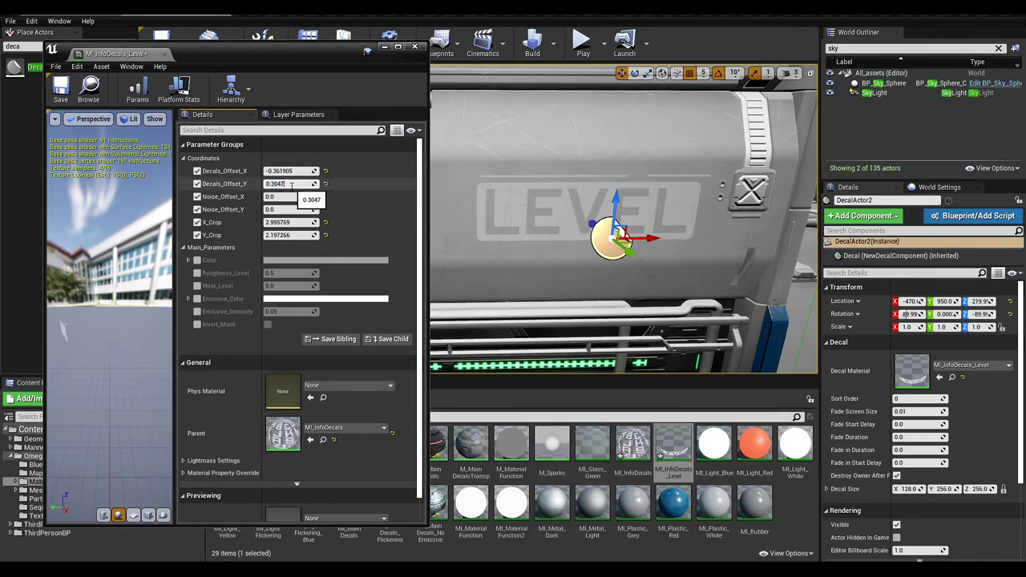
{"action": "key", "text": "Return"}
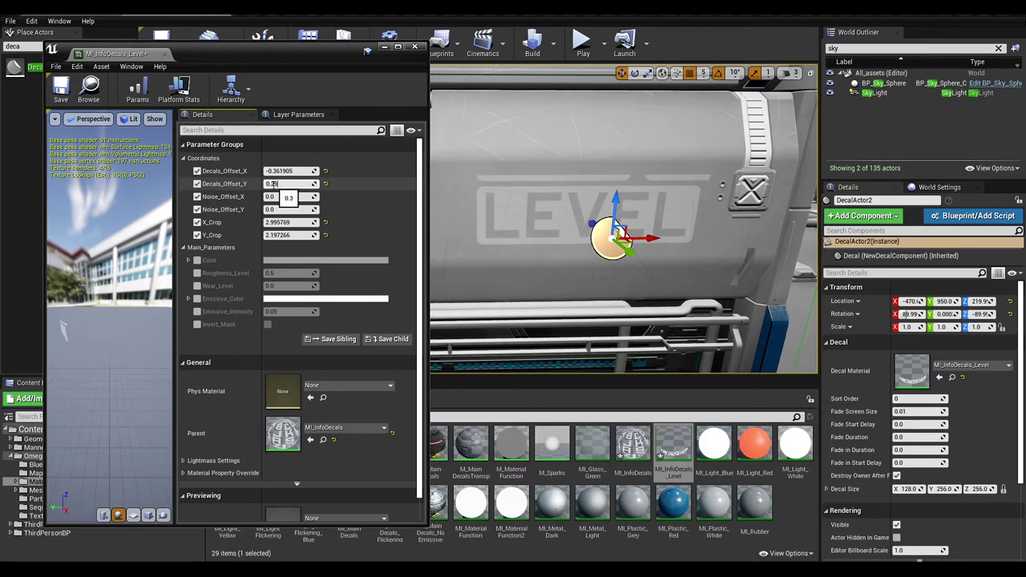
{"action": "type", "text": "0.29"}
{"action": "key", "text": "Return"}
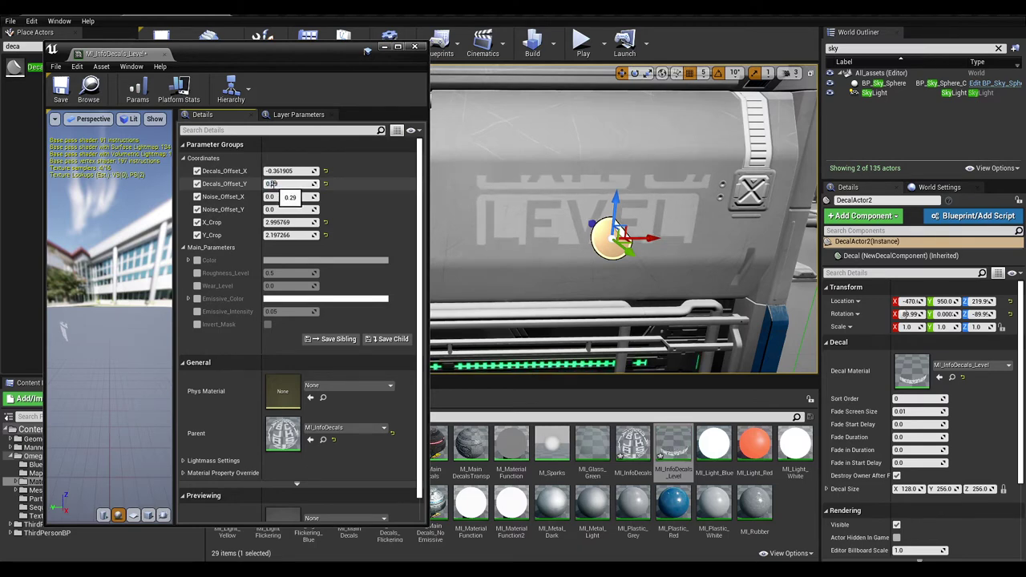
{"action": "type", "text": "0.31"}
{"action": "key", "text": "Return"}
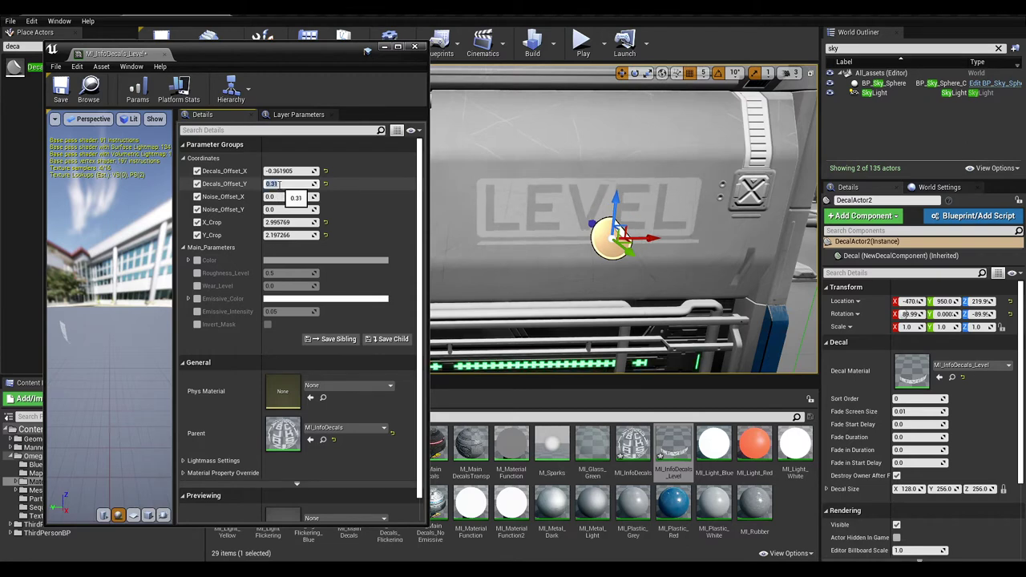
{"action": "type", "text": "0.3"}
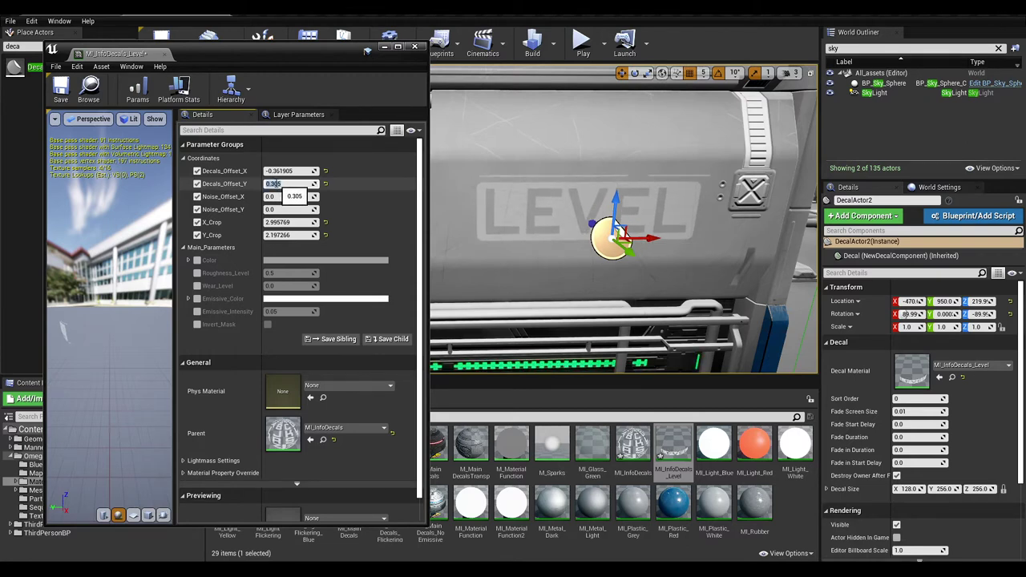
{"action": "type", "text": "05"}
{"action": "key", "text": "Return"}
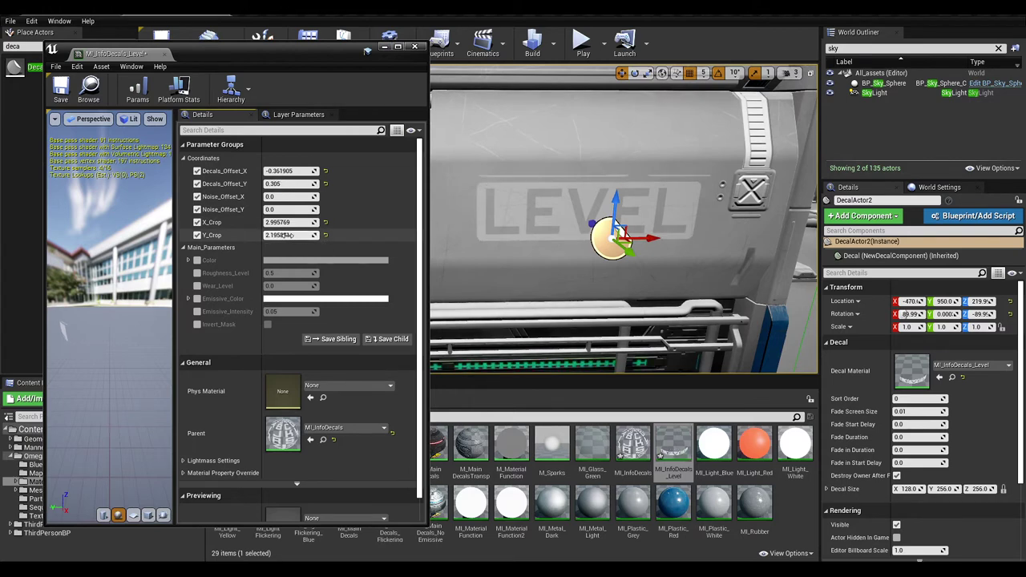
{"action": "left_click_drag", "start_coordinate": [286, 234], "coordinate": [282, 235]}
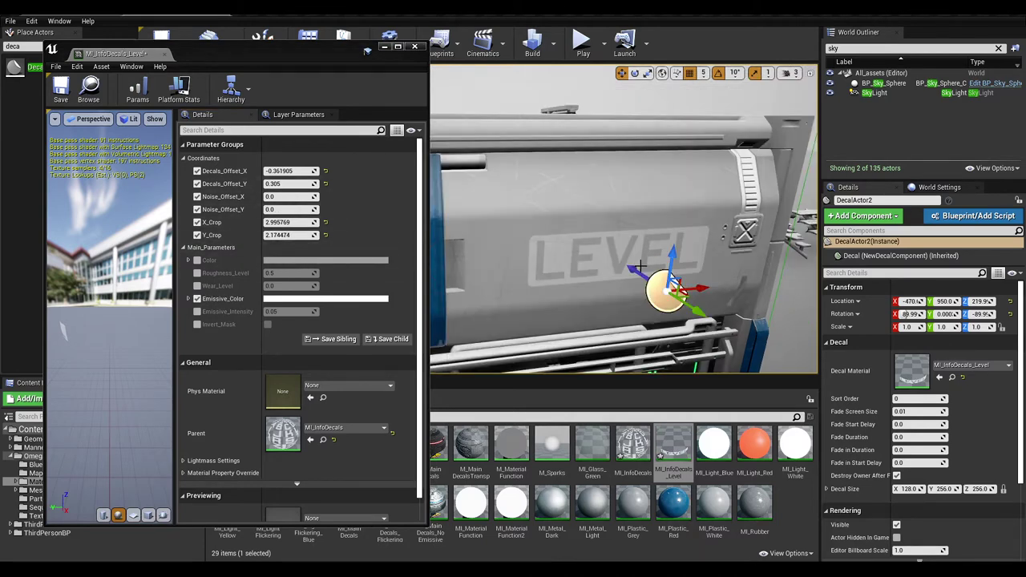
Shift the LEVEL decal to about X -495, set Emissive_Intensity 0.1 and Wear_Level about 1.01, and close the material editor
{"action": "left_click_drag", "start_coordinate": [695, 287], "coordinate": [630, 269]}
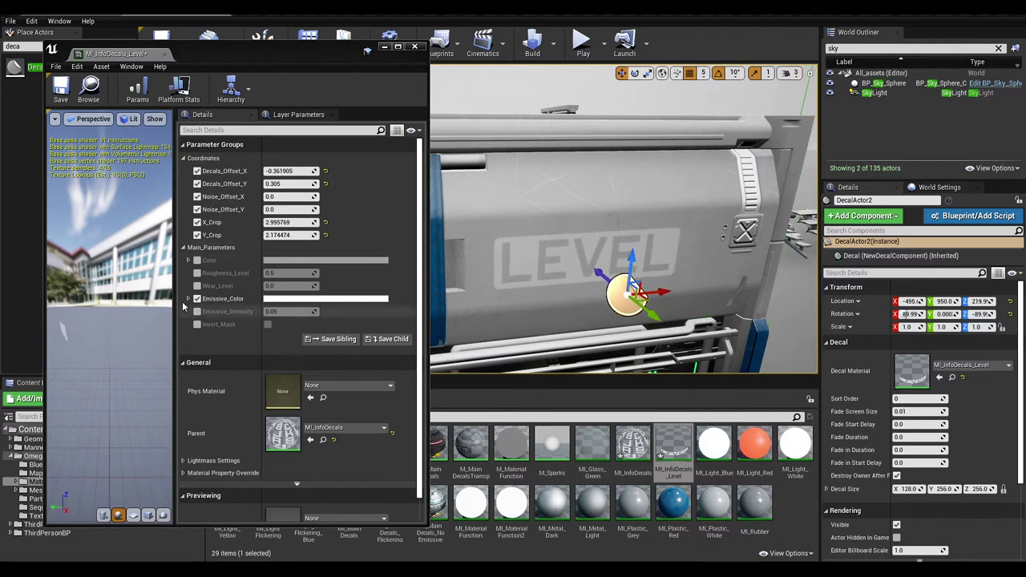
{"action": "left_click", "coordinate": [198, 310]}
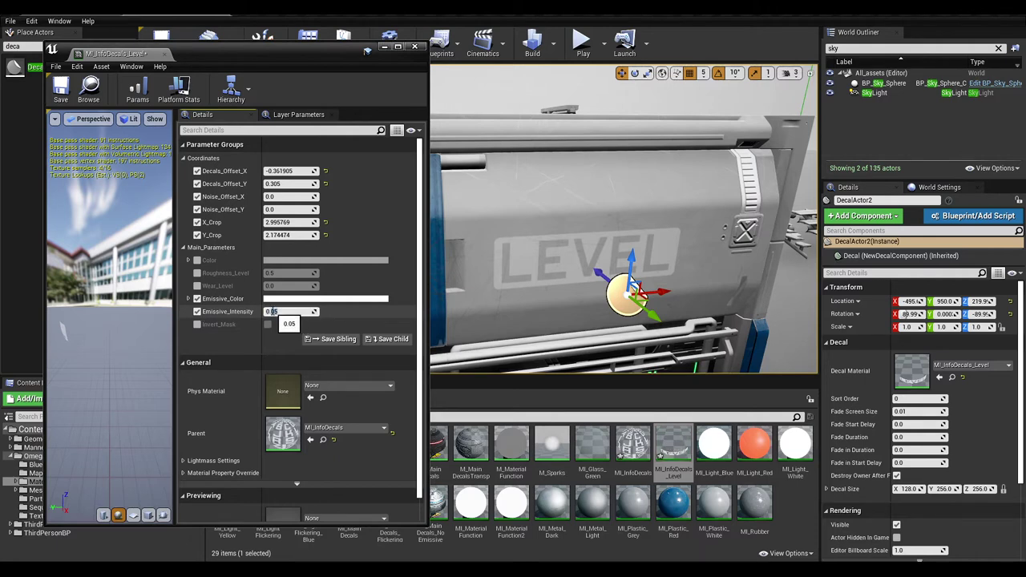
{"action": "type", "text": "0.1"}
{"action": "key", "text": "Return"}
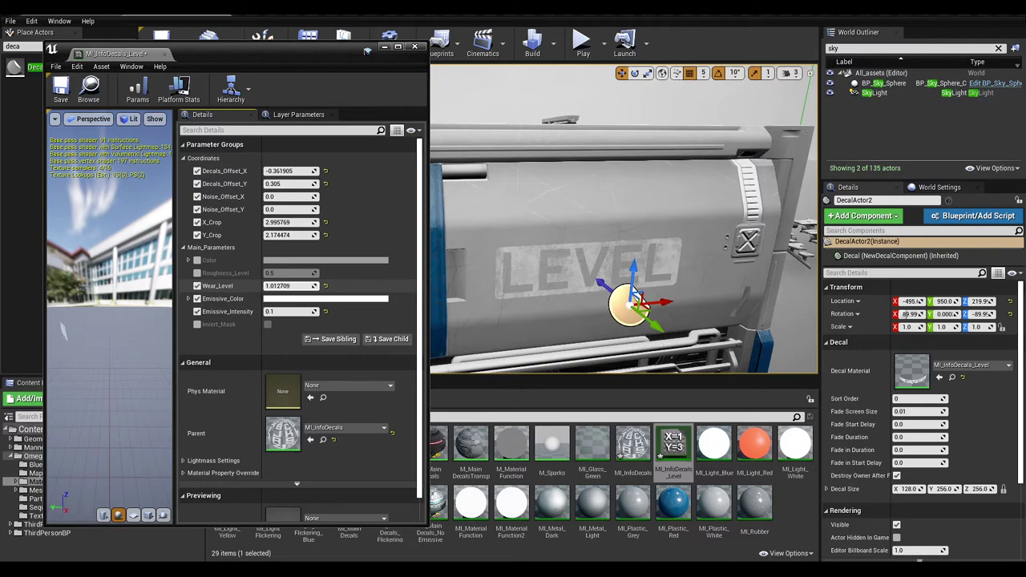
{"action": "left_click", "coordinate": [413, 46]}
Place BP_Light_A_N, BP_Light_B_N and BP_Light_C_N from the Omega Blueprints folder together on the corridor floor
{"action": "right_click_drag", "start_coordinate": [538, 218], "coordinate": [603, 284]}
{"action": "left_click_drag", "start_coordinate": [587, 237], "coordinate": [591, 281]}
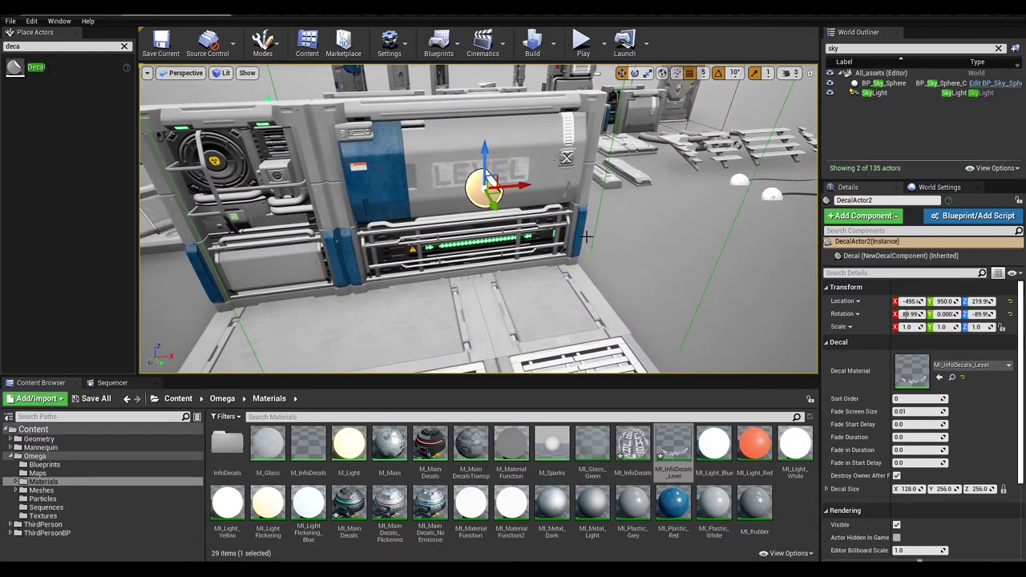
{"action": "right_click_drag", "start_coordinate": [742, 254], "coordinate": [681, 323]}
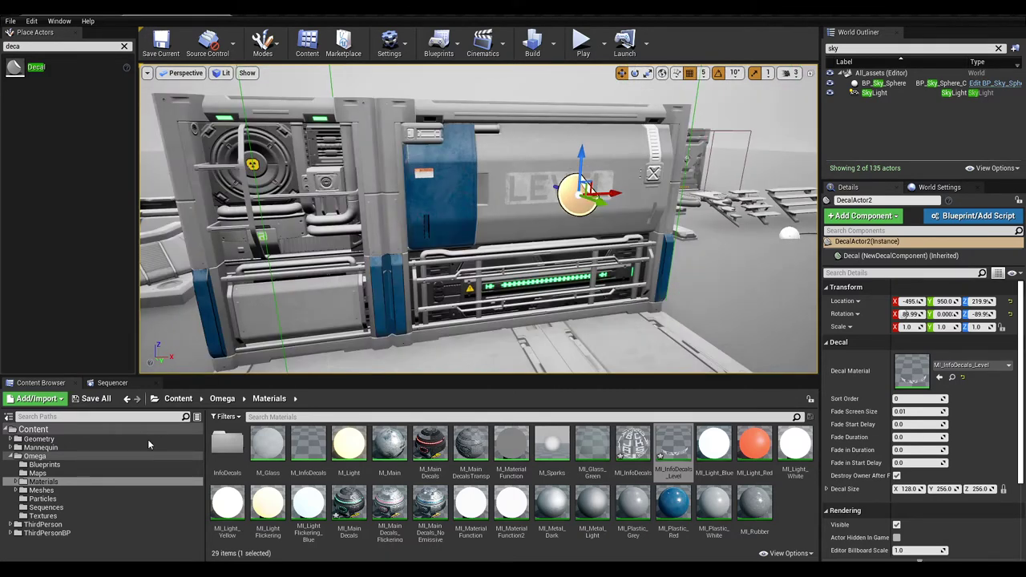
{"action": "left_click", "coordinate": [68, 465]}
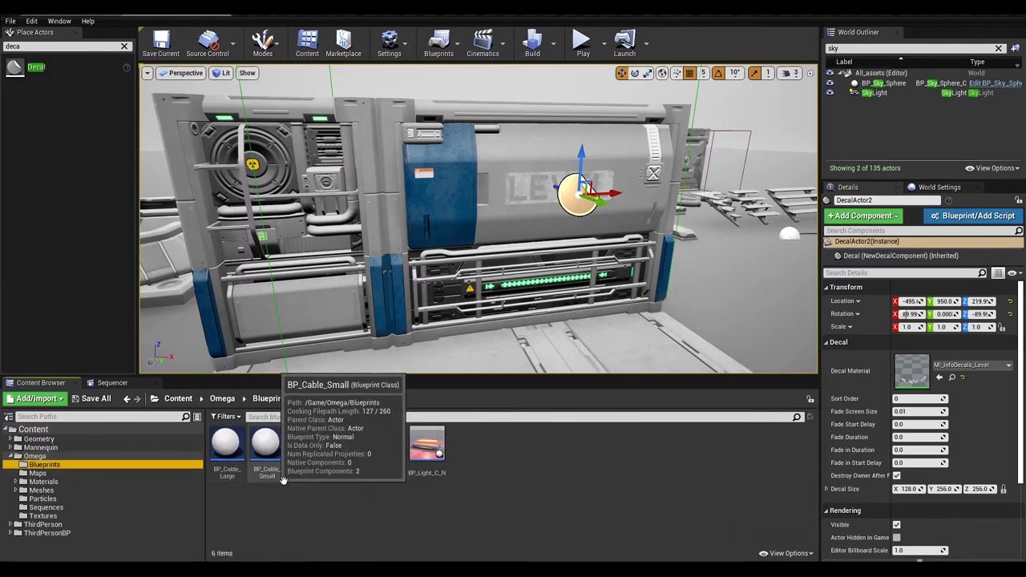
{"action": "left_click_drag", "start_coordinate": [355, 469], "coordinate": [369, 459]}
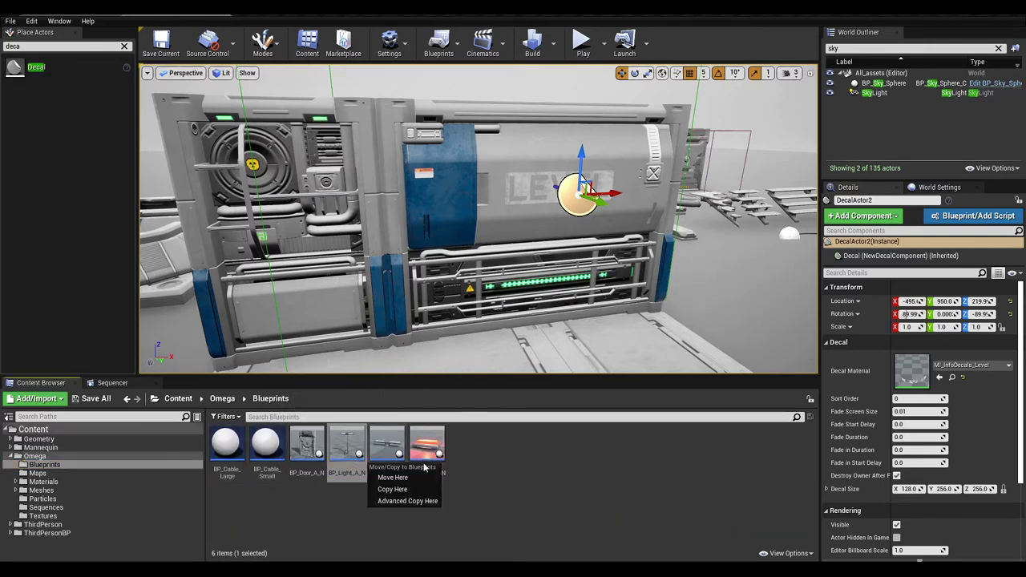
{"action": "left_click", "coordinate": [430, 461], "text": "shift"}
{"action": "mouse_move", "coordinate": [457, 320]}
{"action": "right_mouse_down"}
{"action": "mouse_move", "coordinate": [465, 360]}
{"action": "mouse_move", "coordinate": [457, 337]}
{"action": "mouse_move", "coordinate": [473, 320]}
{"action": "right_mouse_up"}
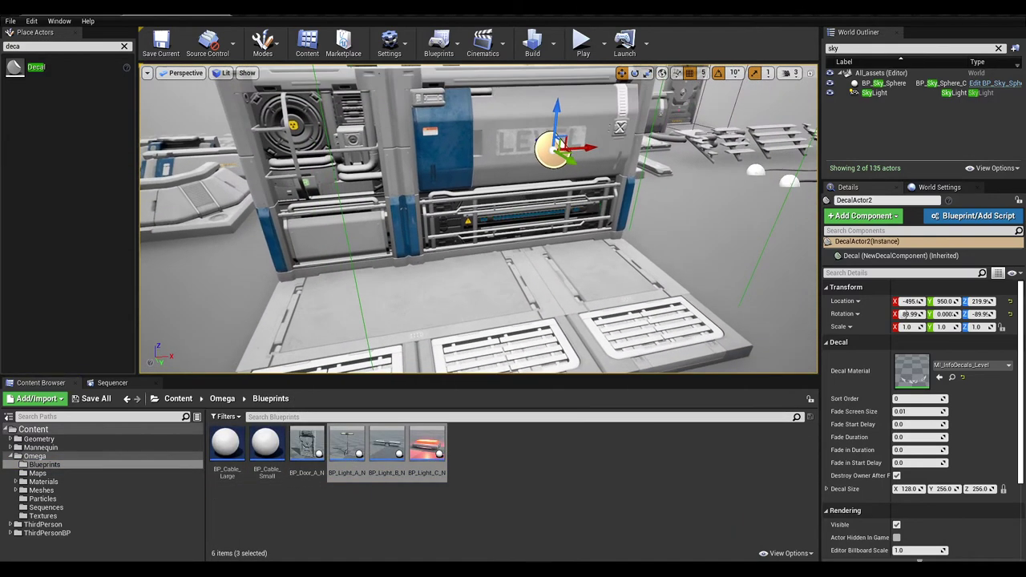
{"action": "left_click_drag", "start_coordinate": [433, 450], "coordinate": [598, 280]}
{"action": "right_click_drag", "start_coordinate": [598, 280], "coordinate": [554, 228]}
Move BP_Light_A_N and BP_Light_B_N along X to separate the three overlapping lights on the floor
{"action": "left_click", "coordinate": [573, 279]}
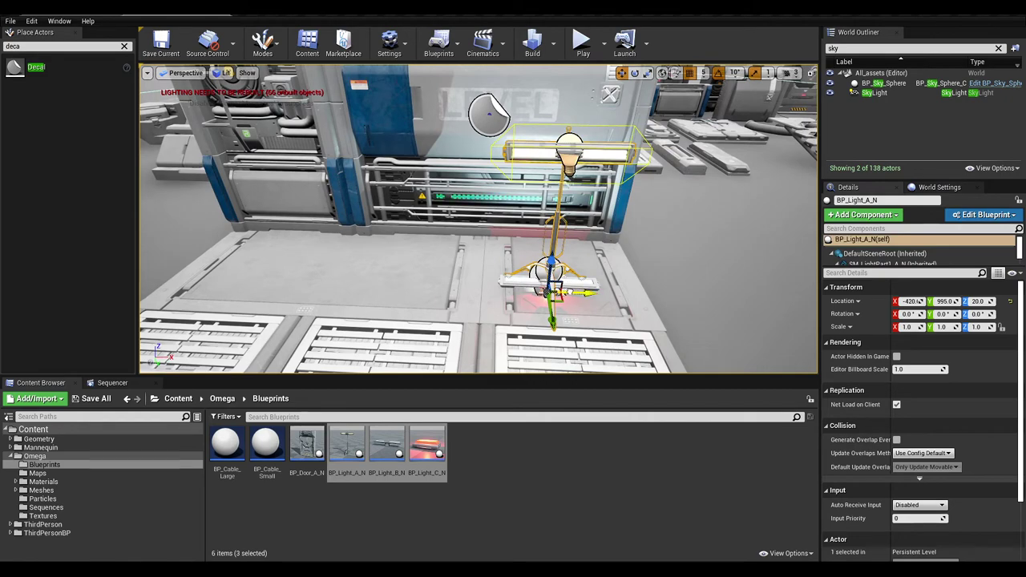
{"action": "left_click_drag", "start_coordinate": [555, 294], "coordinate": [446, 290]}
{"action": "left_click", "coordinate": [548, 277]}
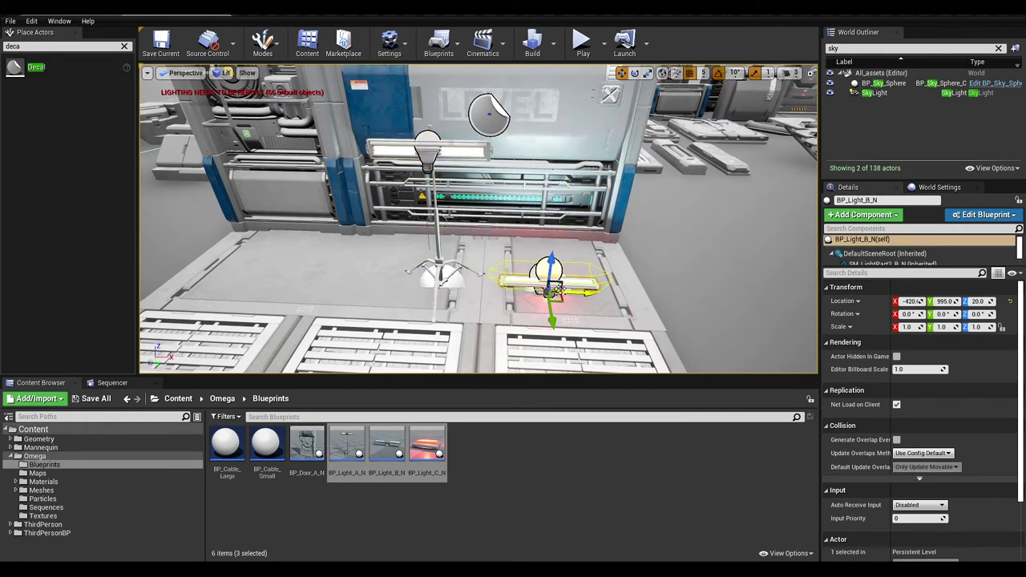
{"action": "left_click_drag", "start_coordinate": [548, 277], "coordinate": [365, 258]}
Rotate the red light BP_Light_C_N to 90° about X for wall mounting
{"action": "left_click", "coordinate": [559, 291]}
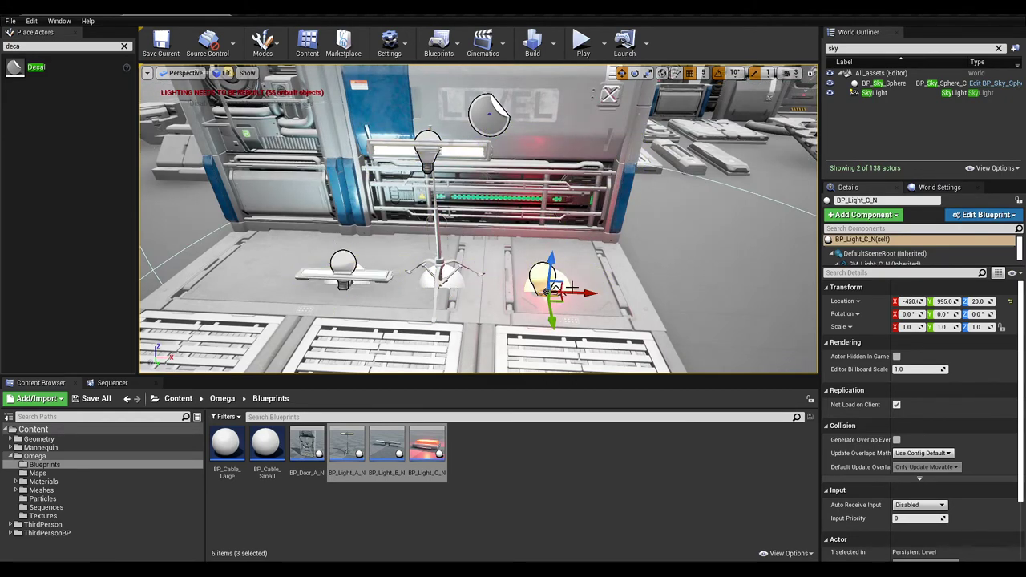
{"action": "mouse_move", "coordinate": [559, 291]}
{"action": "right_mouse_down"}
{"action": "mouse_move", "coordinate": [508, 297]}
{"action": "mouse_move", "coordinate": [568, 306]}
{"action": "right_mouse_up"}
{"action": "key", "text": "e"}
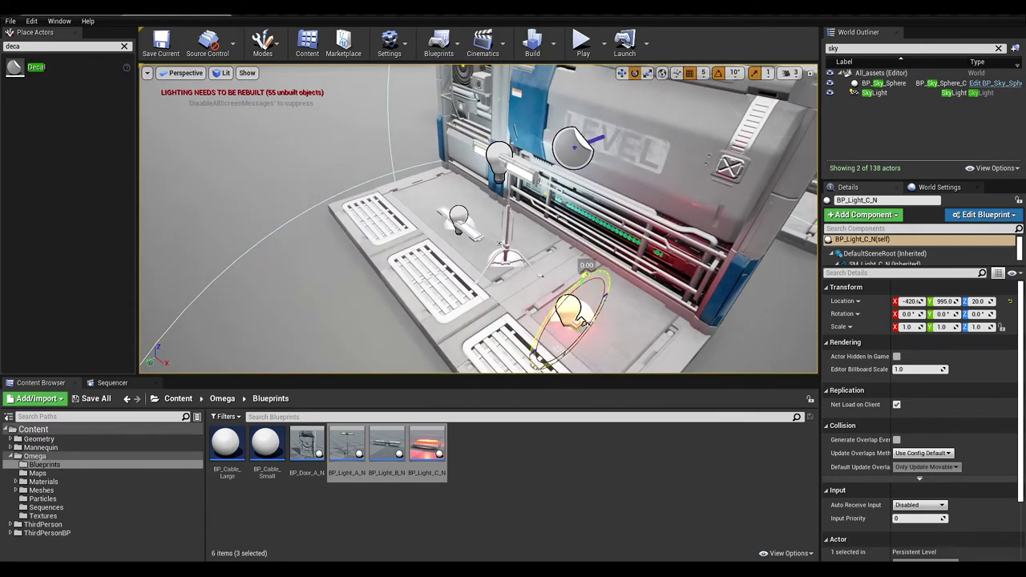
{"action": "left_click_drag", "start_coordinate": [525, 335], "coordinate": [516, 360]}
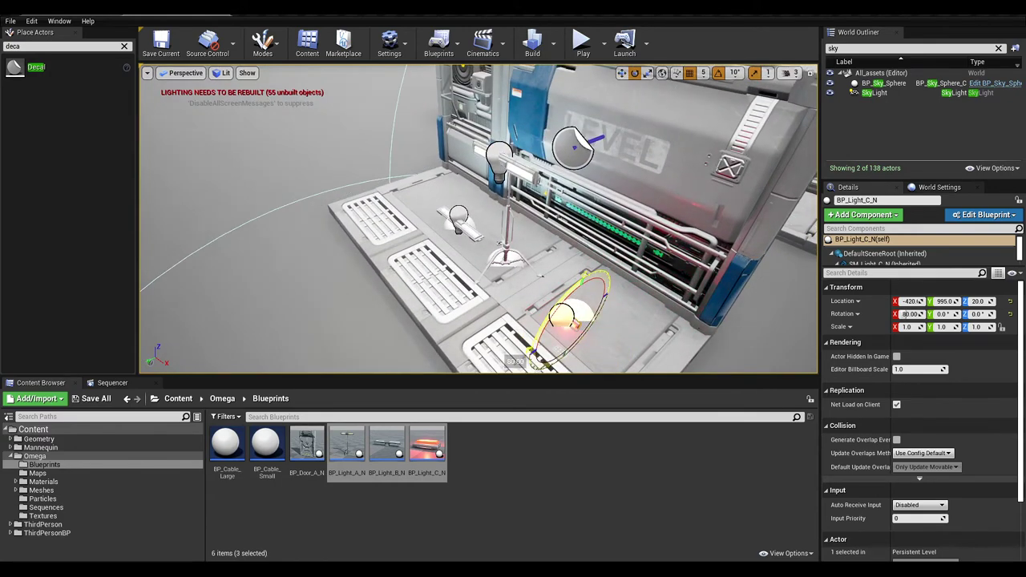
Move BP_Light_C_N onto the wall panel beside the LEVEL decal, at about X -395, Y 890, Z 220
{"action": "right_click_drag", "start_coordinate": [590, 287], "coordinate": [536, 291]}
{"action": "key", "text": "w"}
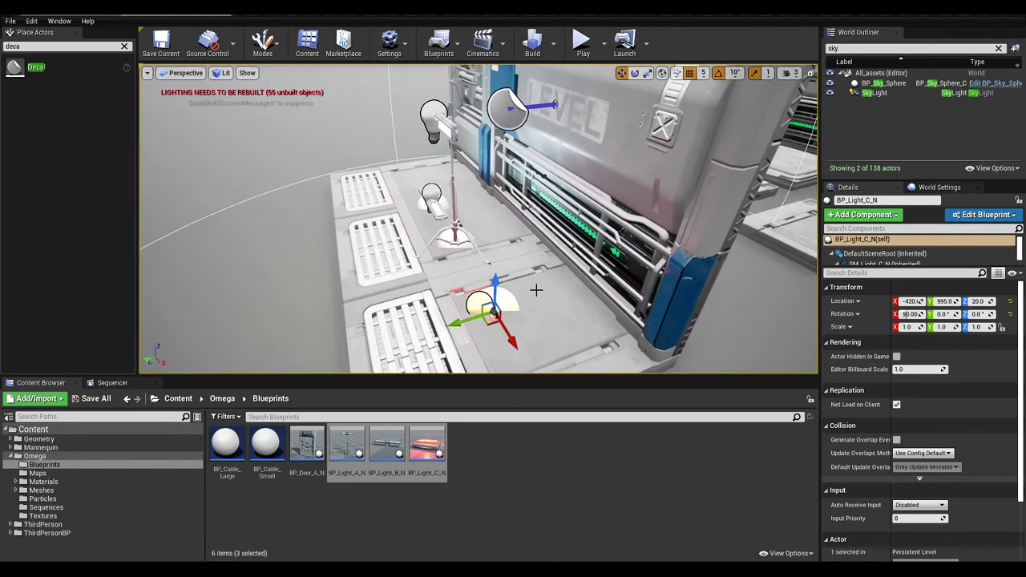
{"action": "left_click_drag", "start_coordinate": [483, 300], "coordinate": [564, 128]}
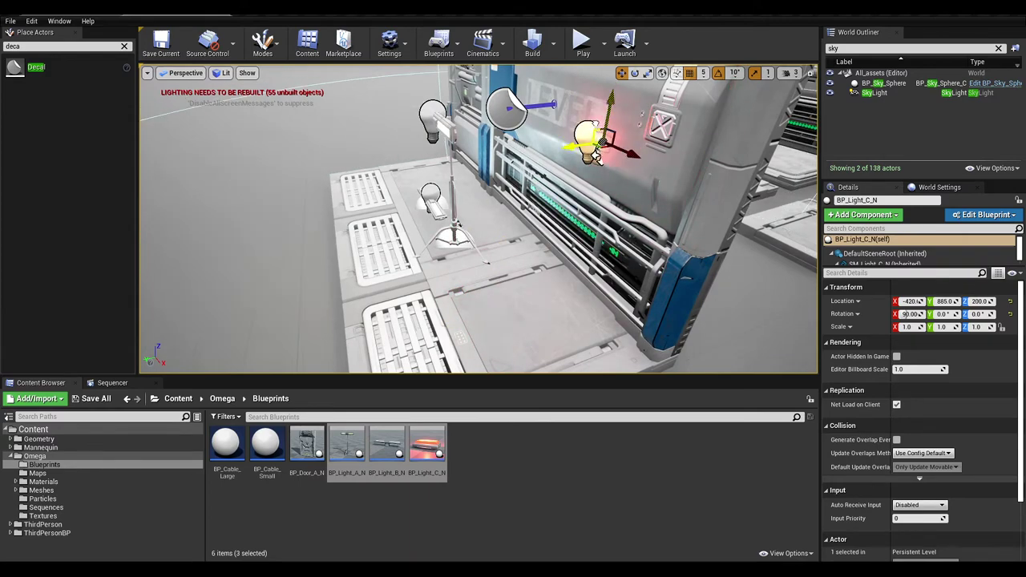
{"action": "key", "text": "f"}
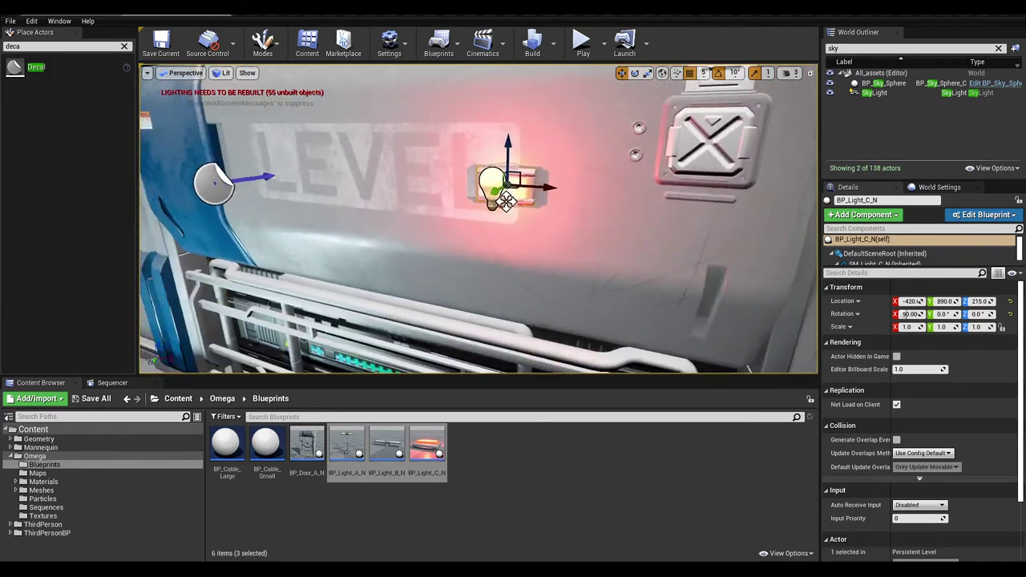
{"action": "left_click_drag", "start_coordinate": [522, 192], "coordinate": [589, 192]}
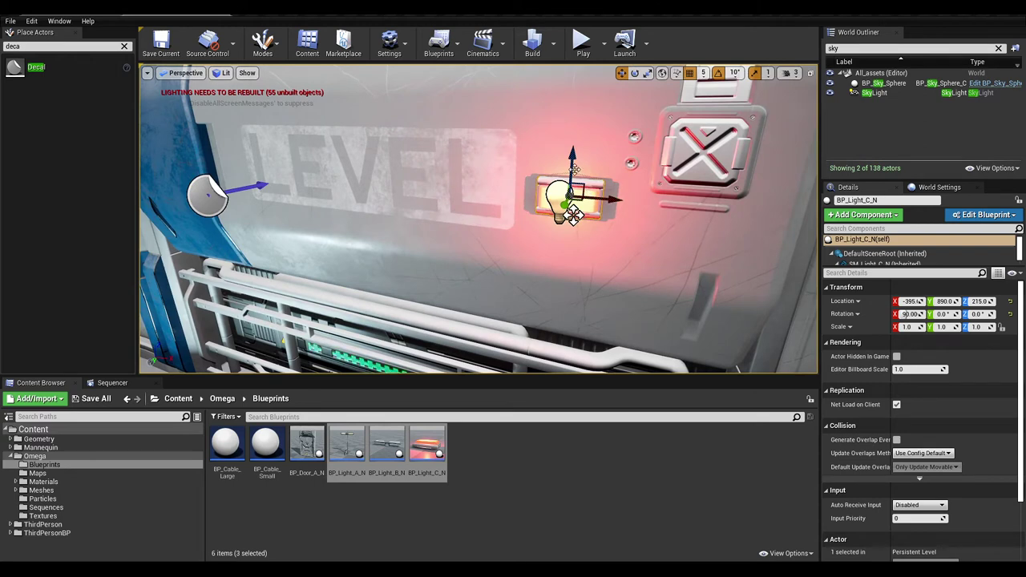
Turn off grid snapping and nudge BP_Light_C_N along Y to about 891.3 so it fits the wall surface
{"action": "right_click_drag", "start_coordinate": [564, 195], "coordinate": [729, 208]}
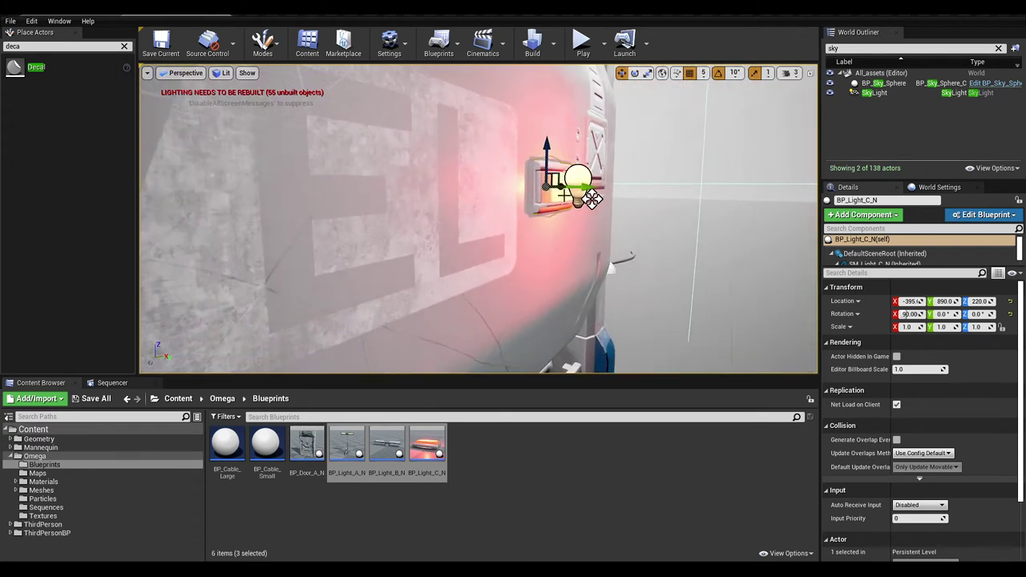
{"action": "left_click", "coordinate": [689, 74]}
{"action": "key", "text": "w"}
{"action": "mouse_move", "coordinate": [549, 160]}
{"action": "right_mouse_down"}
{"action": "mouse_move", "coordinate": [601, 160]}
{"action": "mouse_move", "coordinate": [541, 237]}
{"action": "mouse_move", "coordinate": [557, 157]}
{"action": "right_mouse_up"}
Select the lamp head SM_LightPart3_A_N of BP_Light_A_N and tilt it 30° about X
{"action": "key", "text": "s"}
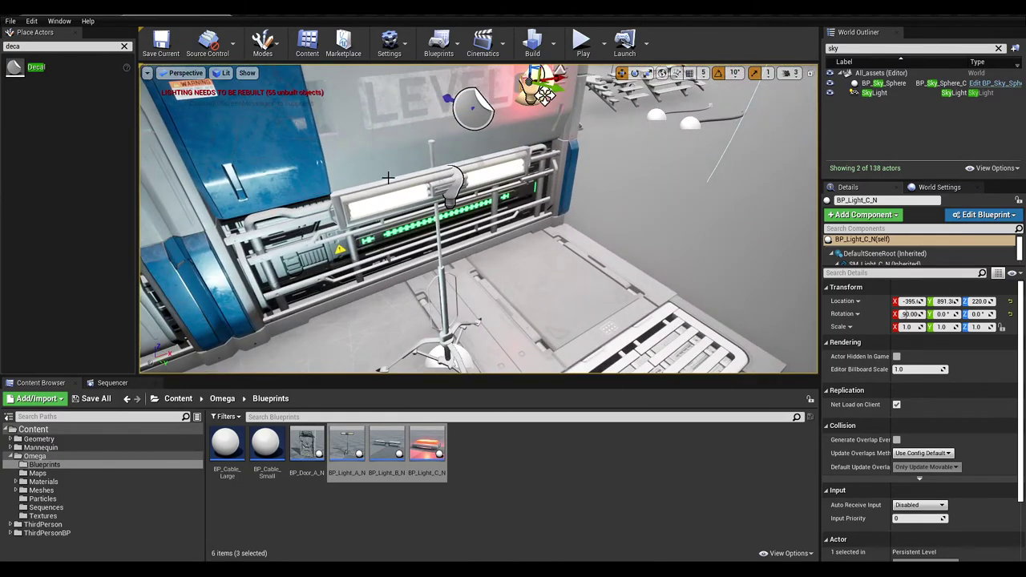
{"action": "left_click", "coordinate": [390, 191]}
{"action": "left_click_drag", "start_coordinate": [401, 193], "coordinate": [436, 248], "text": "alt"}
{"action": "double_click", "coordinate": [401, 193]}
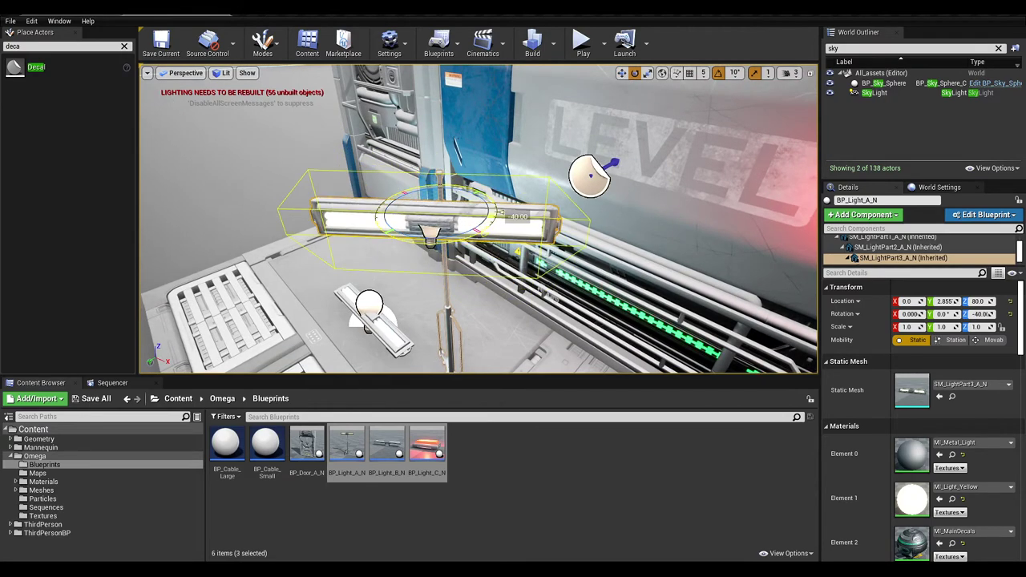
{"action": "mouse_move", "coordinate": [479, 263]}
{"action": "right_mouse_down"}
{"action": "mouse_move", "coordinate": [501, 257]}
{"action": "mouse_move", "coordinate": [416, 224]}
{"action": "mouse_move", "coordinate": [479, 263]}
{"action": "right_mouse_up"}
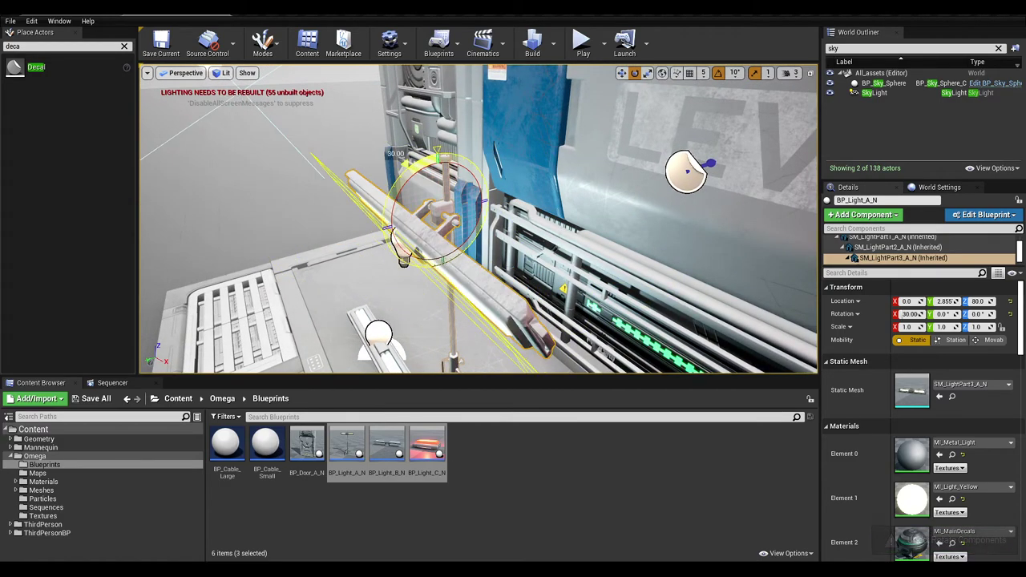
Select the pole SM_LightPart2_A_N of BP_Light_A_N and raise it to about Z 101.4
{"action": "right_click_drag", "start_coordinate": [428, 180], "coordinate": [609, 180]}
{"action": "left_click_drag", "start_coordinate": [625, 261], "coordinate": [435, 217], "text": "alt"}
{"action": "left_click", "coordinate": [435, 216]}
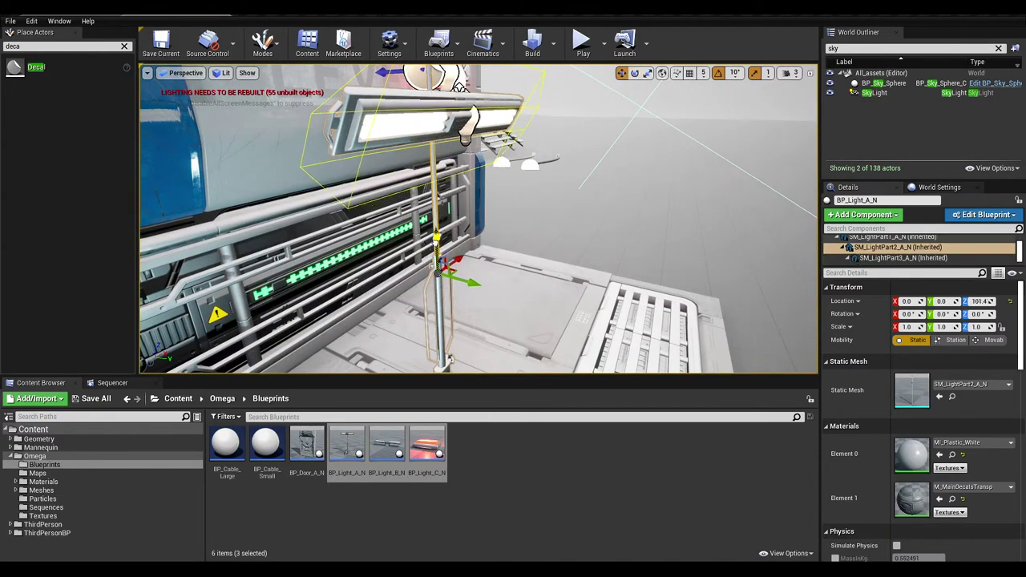
Lower the pole SM_LightPart2_A_N of BP_Light_A_N to about Z 65.8
{"action": "left_click_drag", "start_coordinate": [435, 237], "coordinate": [436, 287]}
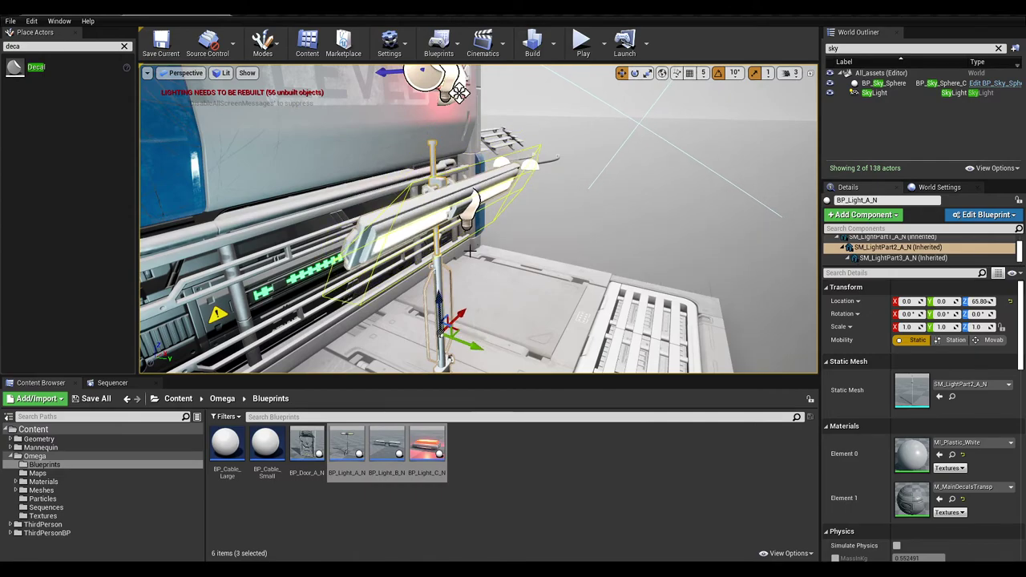
{"action": "left_click_drag", "start_coordinate": [470, 250], "coordinate": [658, 221], "text": "alt"}
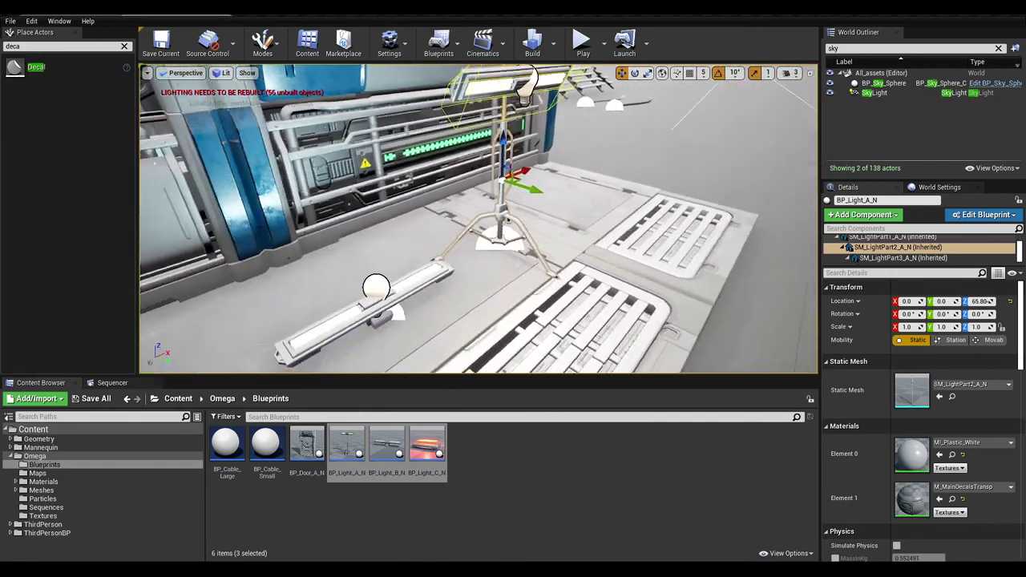
{"action": "left_click_drag", "start_coordinate": [497, 233], "coordinate": [549, 236], "text": "alt"}
Select the lamp head SM_LightPart1_B_N of BP_Light_B_N on the floor and tilt it -40° about X
{"action": "left_click", "coordinate": [468, 305]}
{"action": "key", "text": "f"}
{"action": "left_click_drag", "start_coordinate": [468, 305], "coordinate": [477, 165], "text": "alt"}
{"action": "key", "text": "e"}
{"action": "left_click_drag", "start_coordinate": [522, 224], "coordinate": [477, 234]}
{"action": "key", "text": "ctrl+z"}
{"action": "left_click", "coordinate": [437, 216]}
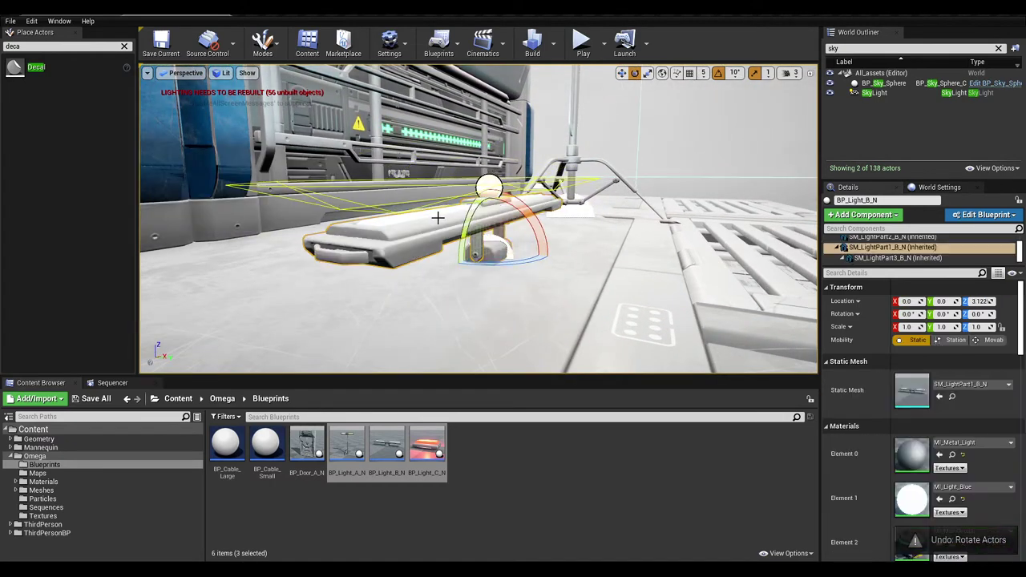
{"action": "left_click_drag", "start_coordinate": [525, 208], "coordinate": [509, 237]}
{"action": "left_click_drag", "start_coordinate": [508, 237], "coordinate": [443, 266], "text": "alt"}
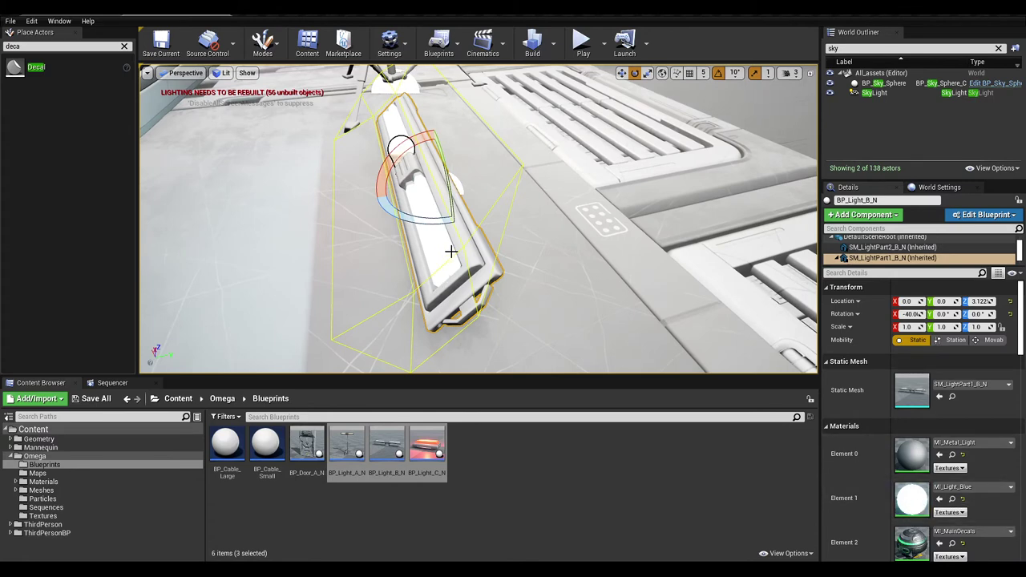
Open the MI_Light_Blue material used by SM_LightPart1_B_N and set its Flickering_Frequency to 1.0
{"action": "double_click", "coordinate": [911, 499]}
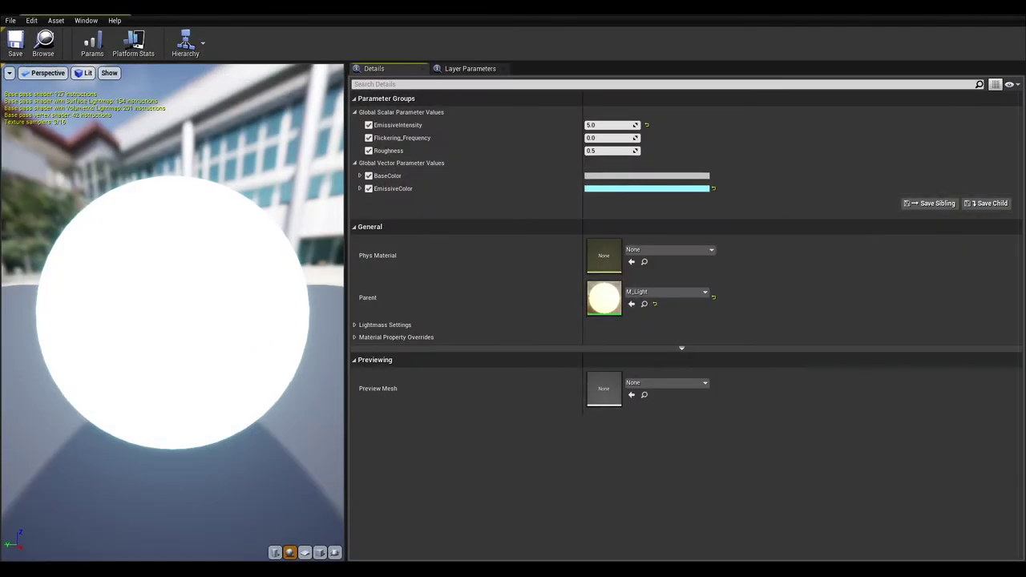
{"action": "left_click_drag", "start_coordinate": [73, 11], "coordinate": [72, 67]}
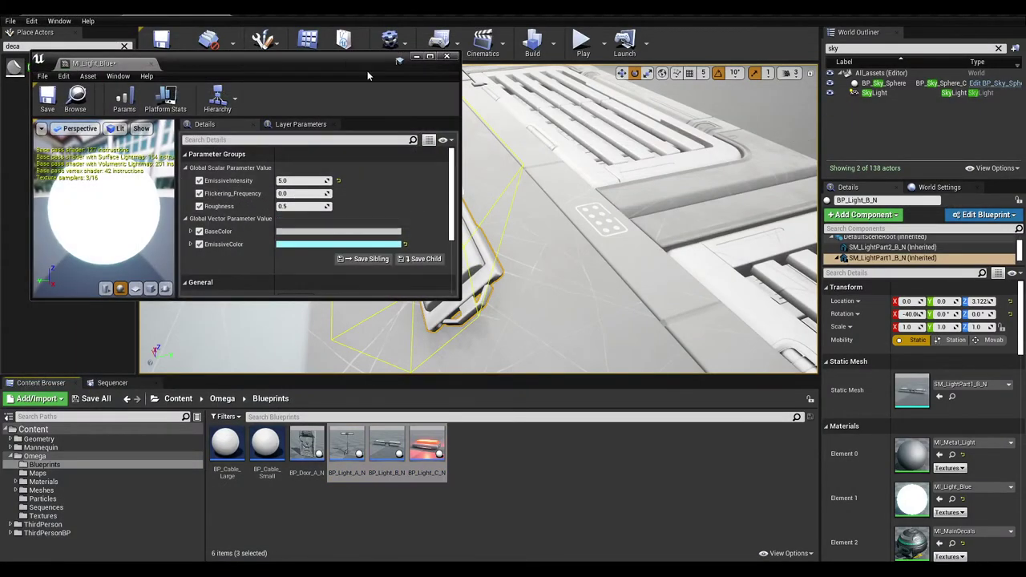
{"action": "left_click_drag", "start_coordinate": [367, 70], "coordinate": [310, 61]}
{"action": "left_click_drag", "start_coordinate": [429, 284], "coordinate": [399, 438]}
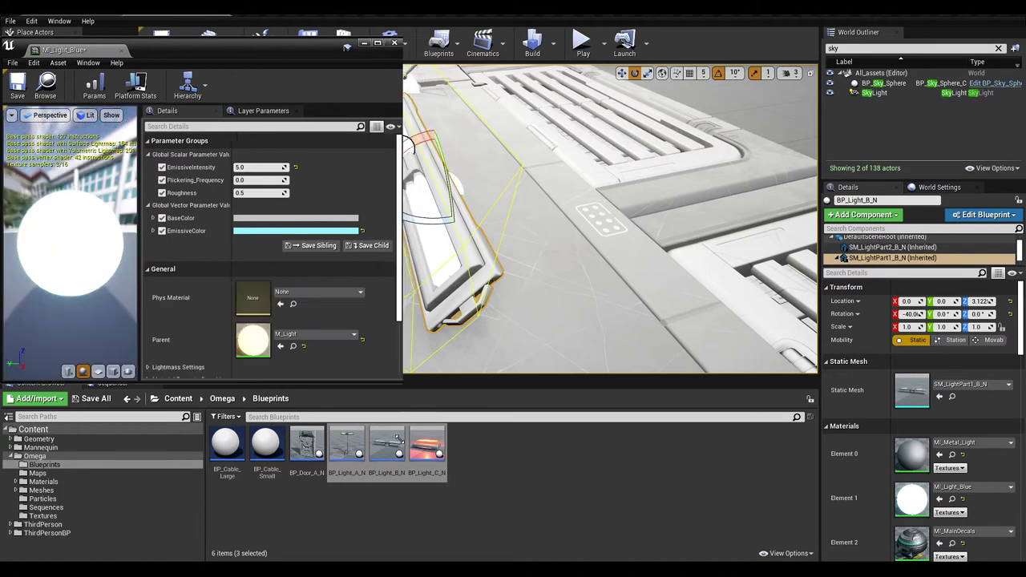
{"action": "type", "text": "1"}
{"action": "key", "text": "Return"}
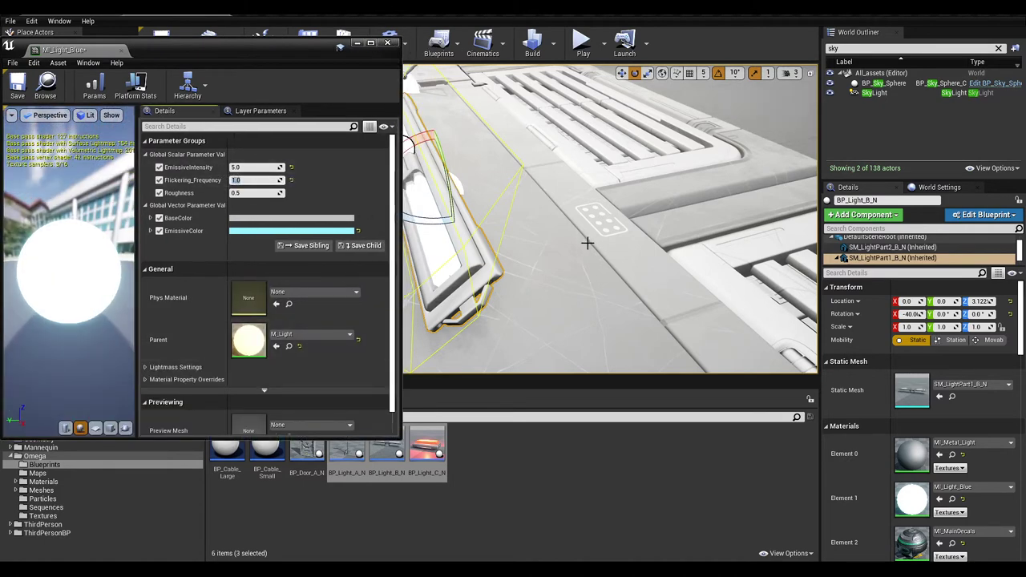
{"action": "right_click_drag", "start_coordinate": [588, 243], "coordinate": [561, 200]}
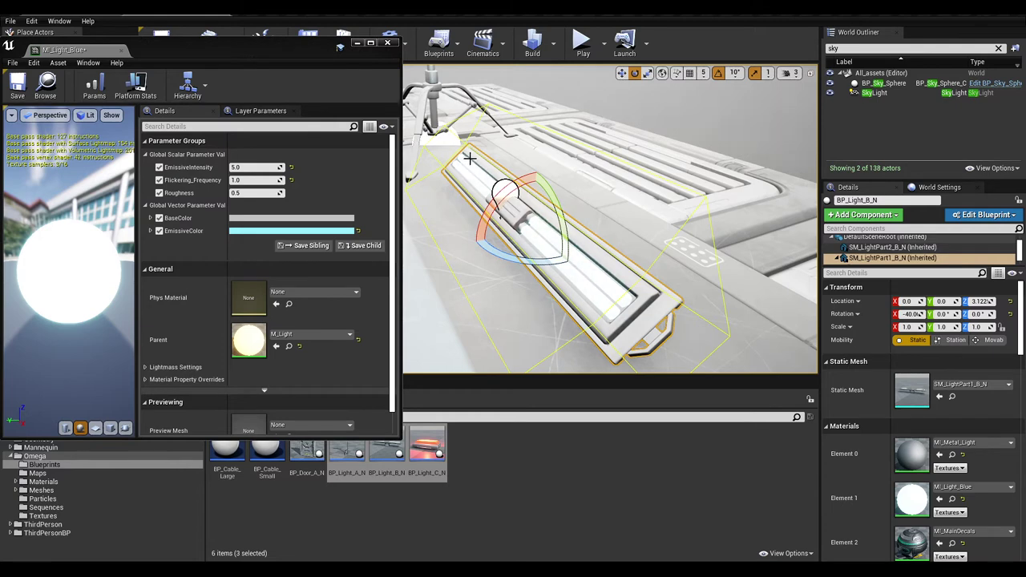
{"action": "left_click_drag", "start_coordinate": [262, 43], "coordinate": [274, 41]}
{"action": "mouse_move", "coordinate": [554, 214]}
{"action": "right_mouse_down"}
{"action": "mouse_move", "coordinate": [481, 210]}
{"action": "mouse_move", "coordinate": [513, 220]}
{"action": "mouse_move", "coordinate": [550, 209]}
{"action": "right_mouse_up"}
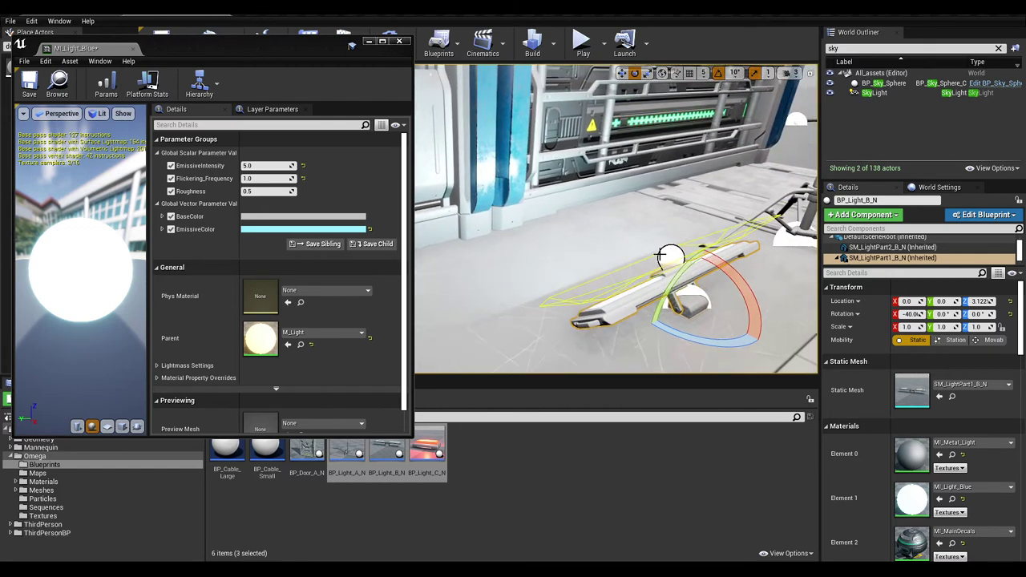
{"action": "left_click_drag", "start_coordinate": [590, 150], "coordinate": [572, 175], "text": "alt"}
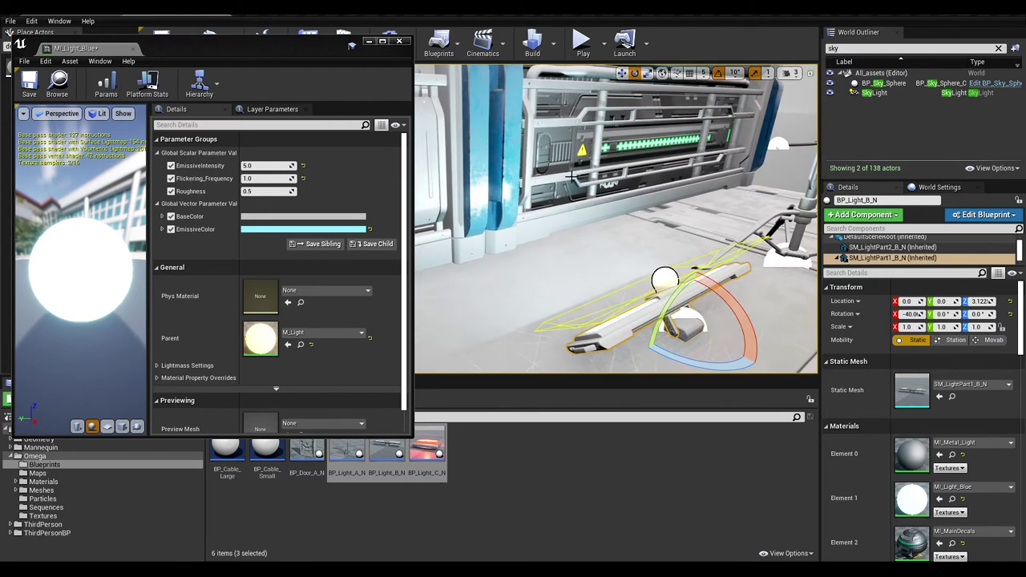
{"action": "left_click", "coordinate": [398, 41]}
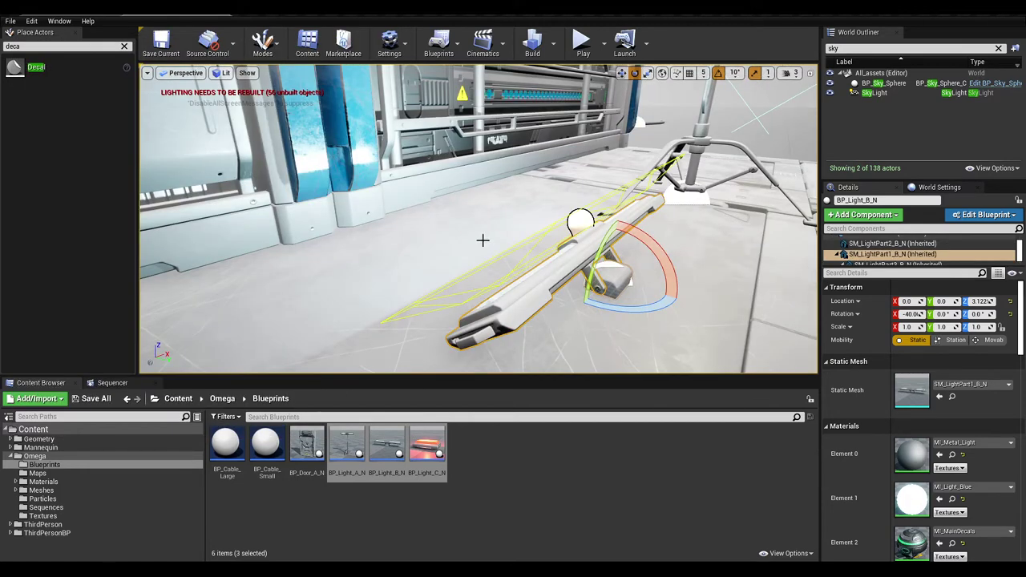
Select the RectLight component of BP_Light_B_N and change its mobility to Stationary
{"action": "left_click_drag", "start_coordinate": [482, 240], "coordinate": [295, 209], "text": "alt"}
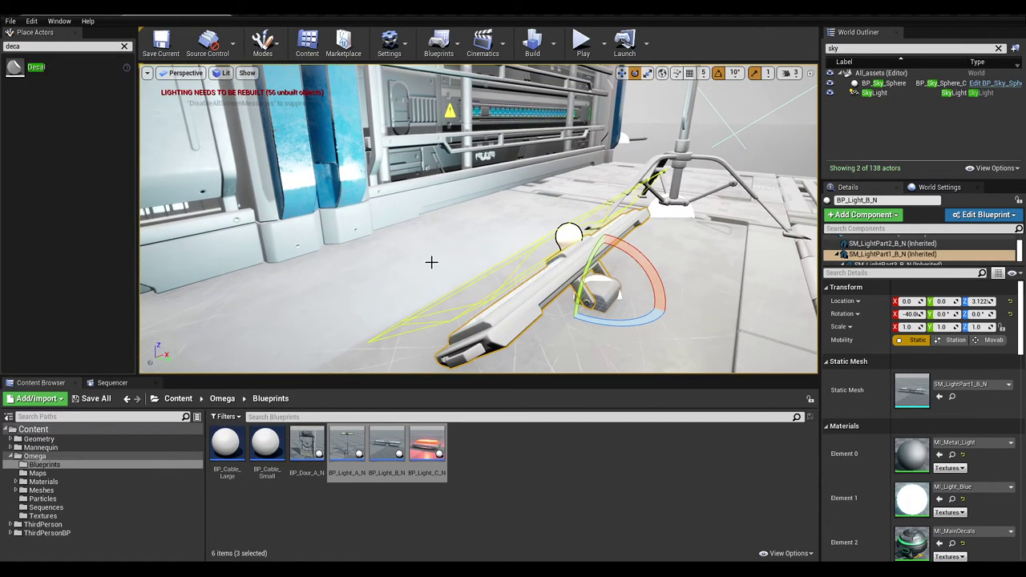
{"action": "left_click_drag", "start_coordinate": [485, 271], "coordinate": [689, 273], "text": "alt"}
{"action": "double_click", "coordinate": [580, 232]}
{"action": "double_click", "coordinate": [580, 233]}
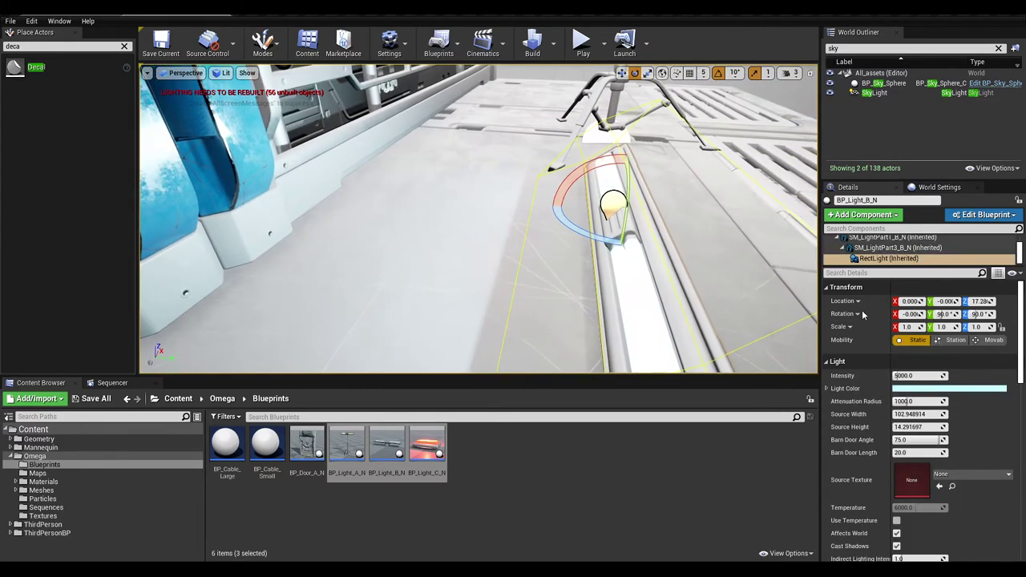
{"action": "right_click_drag", "start_coordinate": [753, 304], "coordinate": [789, 329]}
{"action": "left_click", "coordinate": [939, 344]}
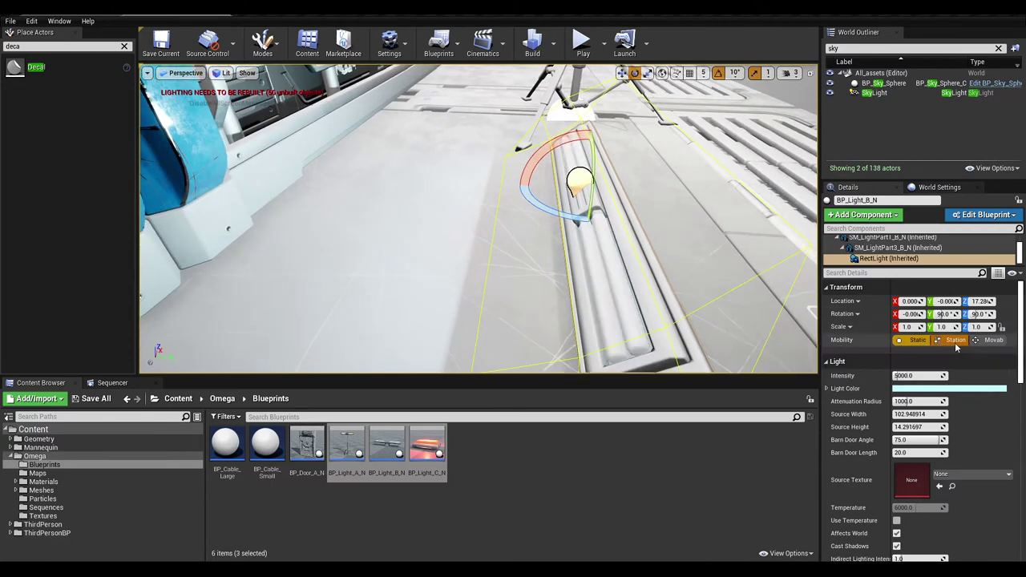
{"action": "left_click", "coordinate": [990, 345]}
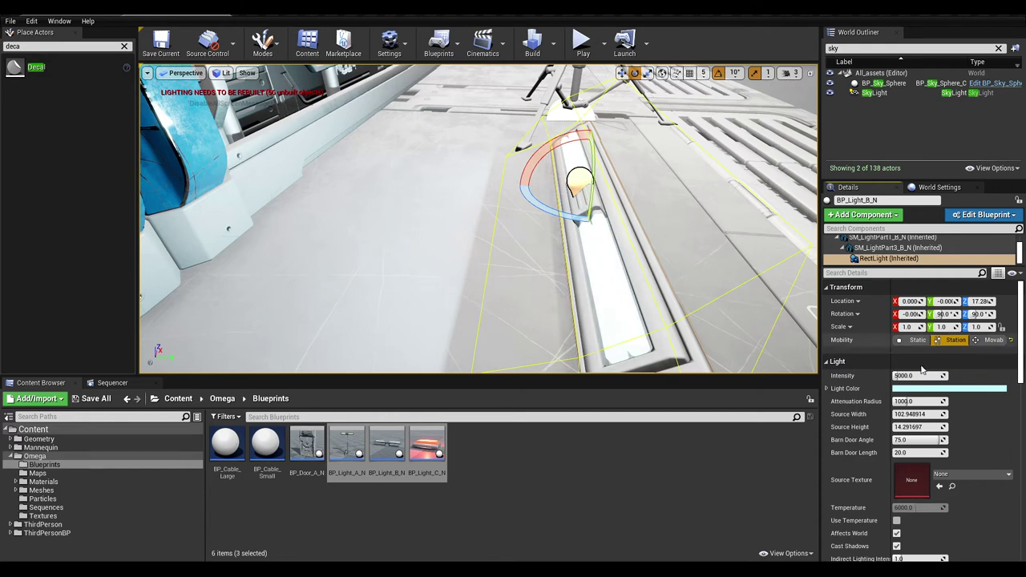
Search the Omega Materials folder for "func" and assign MI_MaterialFunction as the RectLight's light function material
{"action": "scroll", "coordinate": [922, 370], "scroll_direction": "down", "scroll_amount": 15}
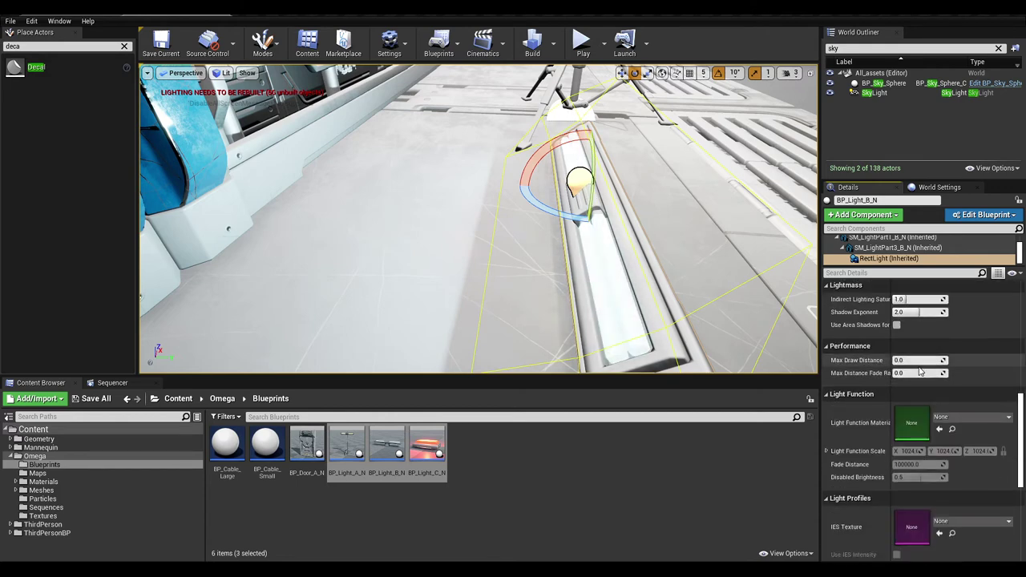
{"action": "scroll", "coordinate": [920, 370], "scroll_direction": "down", "scroll_amount": 1}
{"action": "left_click", "coordinate": [43, 482]}
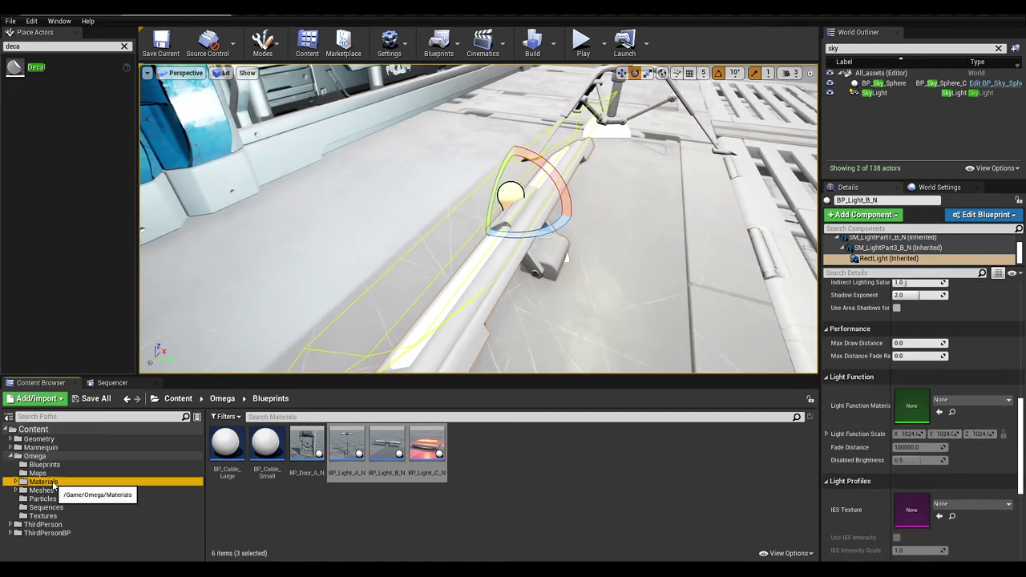
{"action": "left_click", "coordinate": [269, 418]}
{"action": "type", "text": "func"}
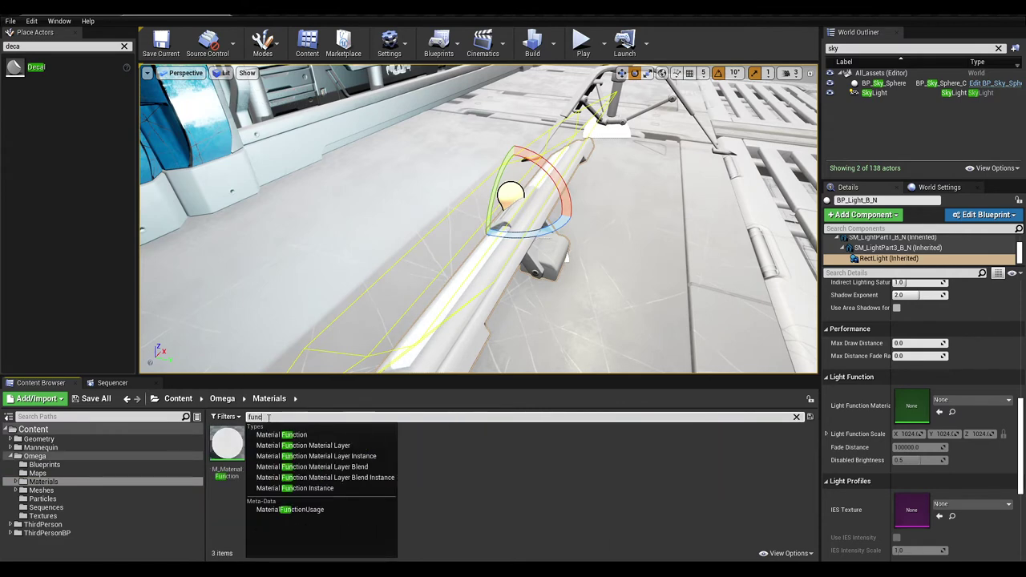
{"action": "right_click_drag", "start_coordinate": [320, 304], "coordinate": [305, 297]}
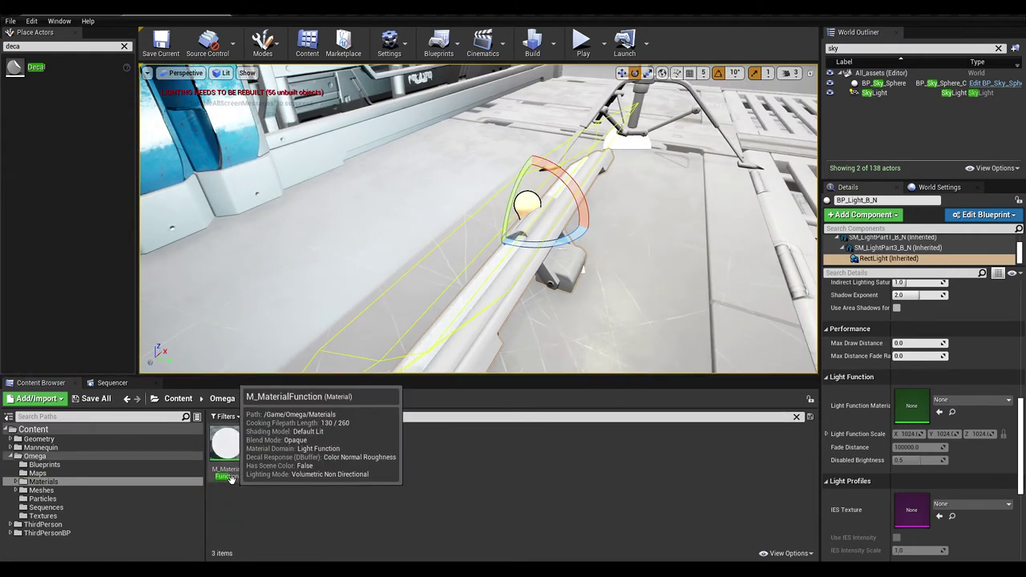
{"action": "right_click_drag", "start_coordinate": [472, 249], "coordinate": [431, 246]}
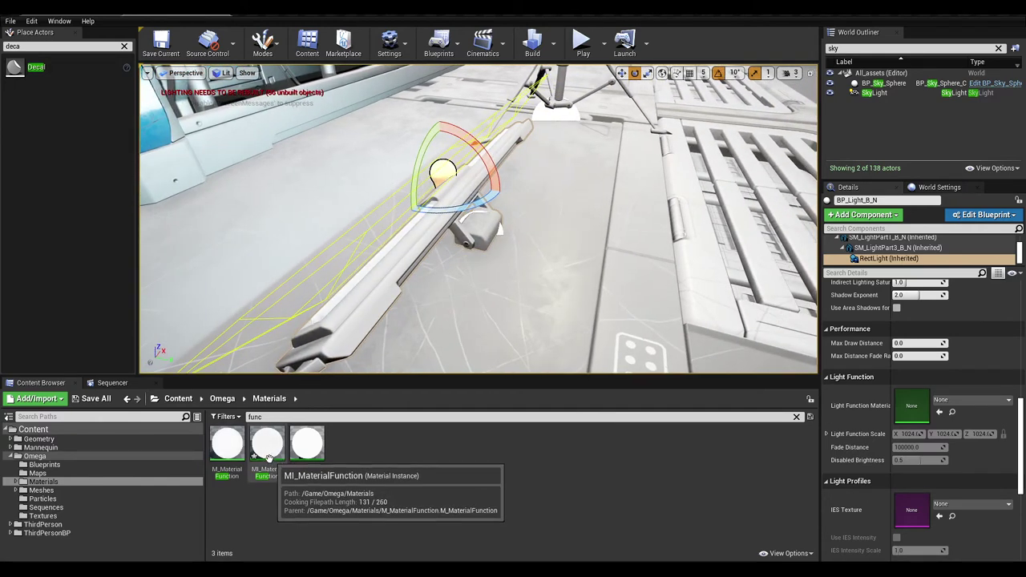
{"action": "left_click_drag", "start_coordinate": [267, 446], "coordinate": [908, 405]}
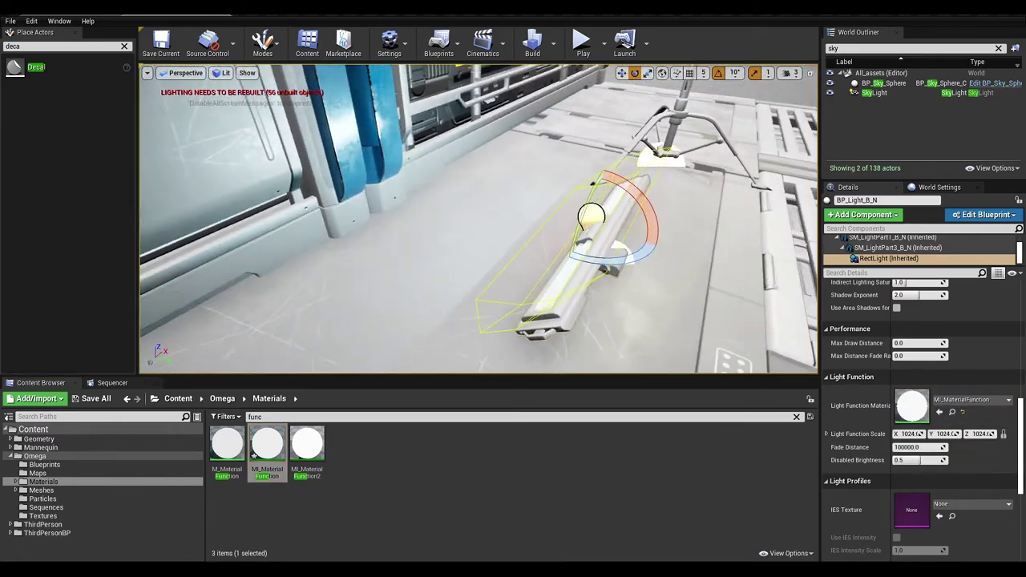
Open the MI_MaterialFunction material instance and set its Flickering_Frequency to 1 to match the lamp's emissive material
{"action": "right_click_drag", "start_coordinate": [479, 218], "coordinate": [531, 213]}
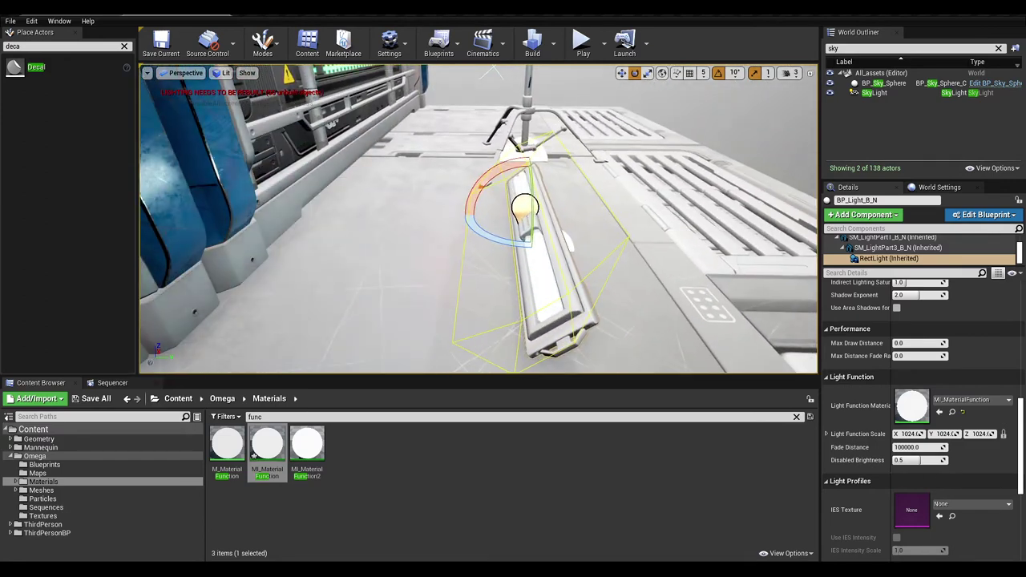
{"action": "mouse_move", "coordinate": [332, 182]}
{"action": "right_mouse_down"}
{"action": "mouse_move", "coordinate": [308, 125]}
{"action": "mouse_move", "coordinate": [339, 192]}
{"action": "right_mouse_up"}
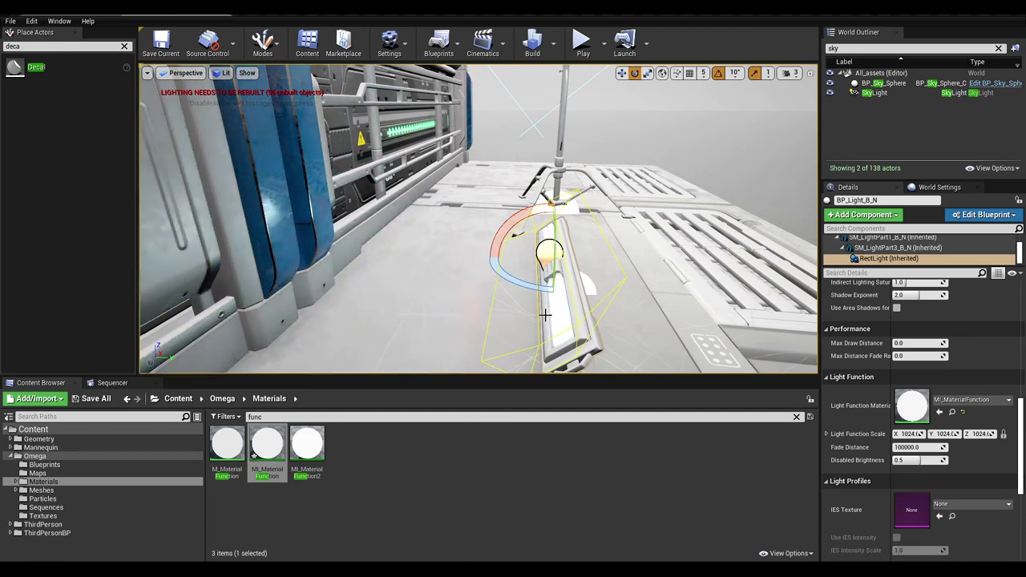
{"action": "right_click_drag", "start_coordinate": [516, 287], "coordinate": [513, 286]}
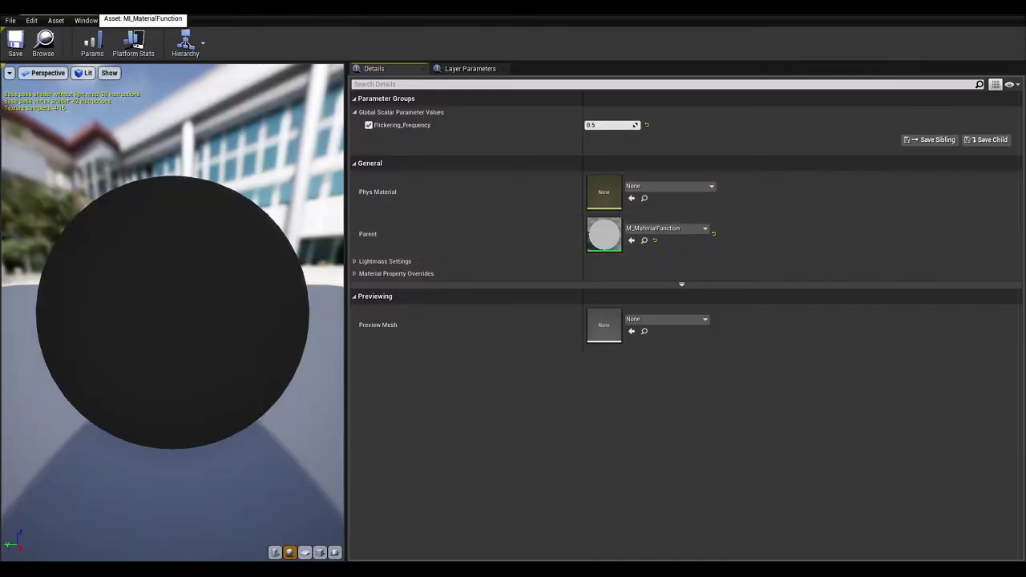
{"action": "left_click", "coordinate": [183, 21]}
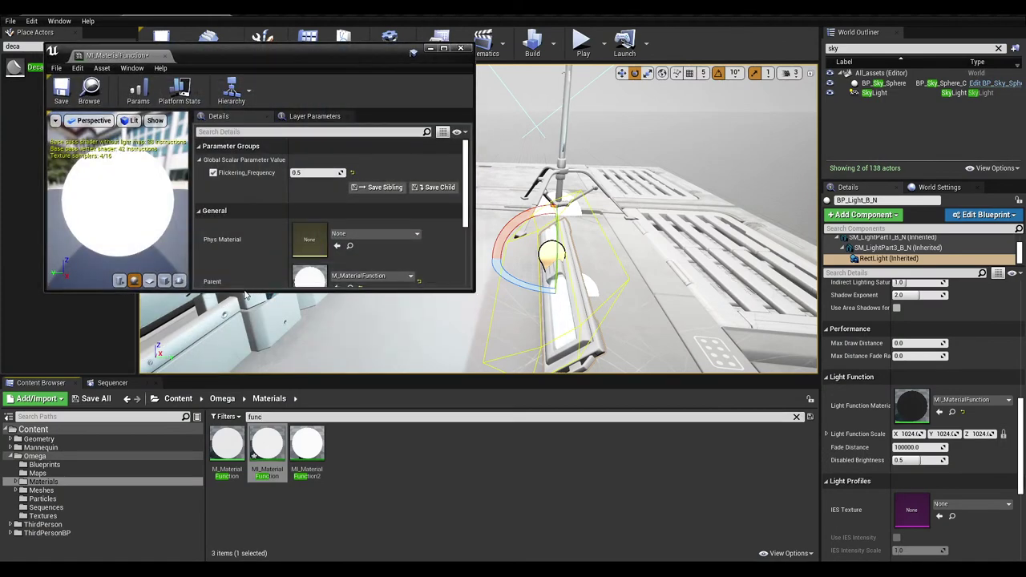
{"action": "left_click_drag", "start_coordinate": [235, 331], "coordinate": [238, 477]}
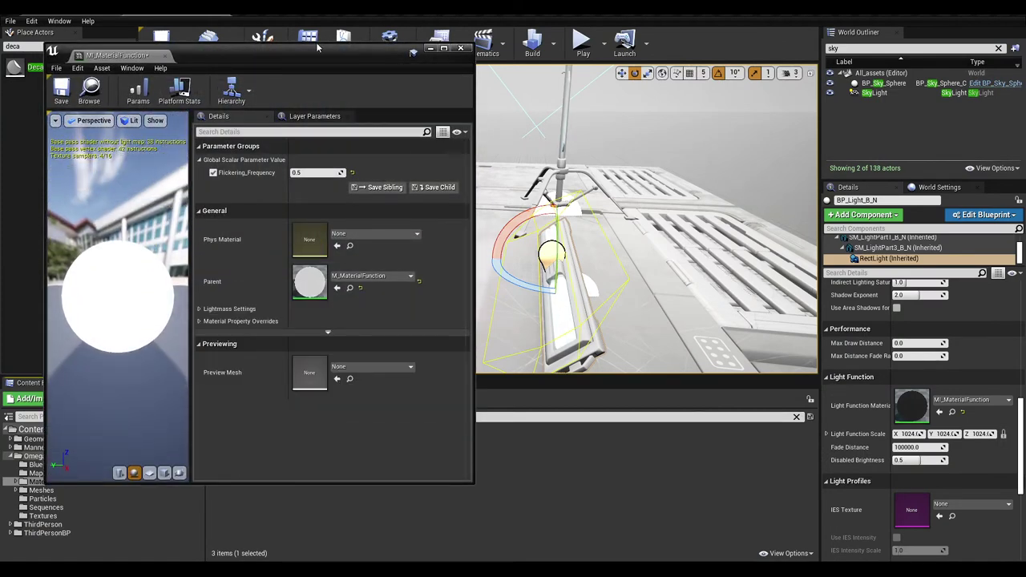
{"action": "left_click_drag", "start_coordinate": [315, 46], "coordinate": [299, 36]}
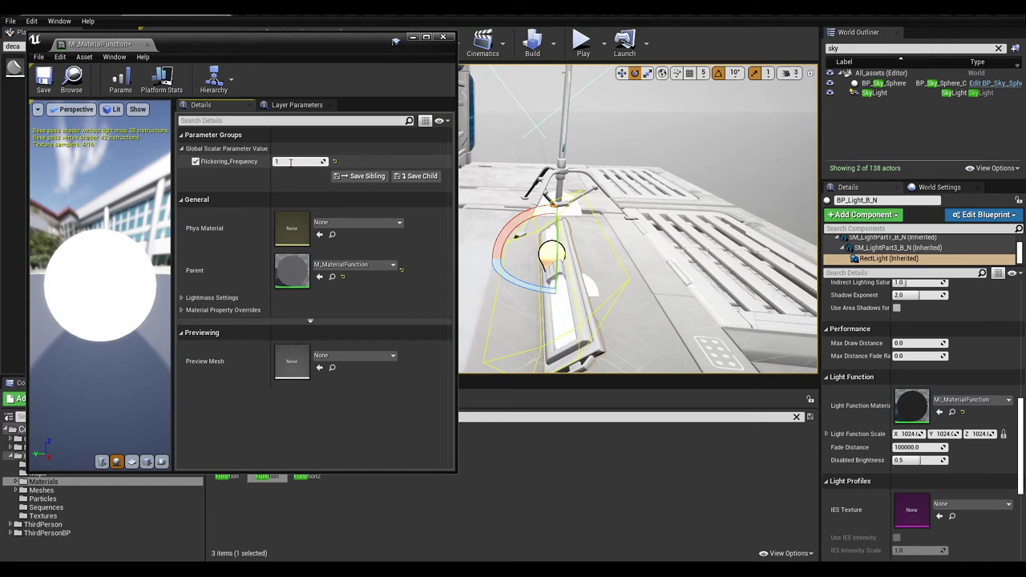
{"action": "key", "text": "Return"}
{"action": "right_click_drag", "start_coordinate": [616, 170], "coordinate": [561, 171]}
{"action": "left_click", "coordinate": [411, 38]}
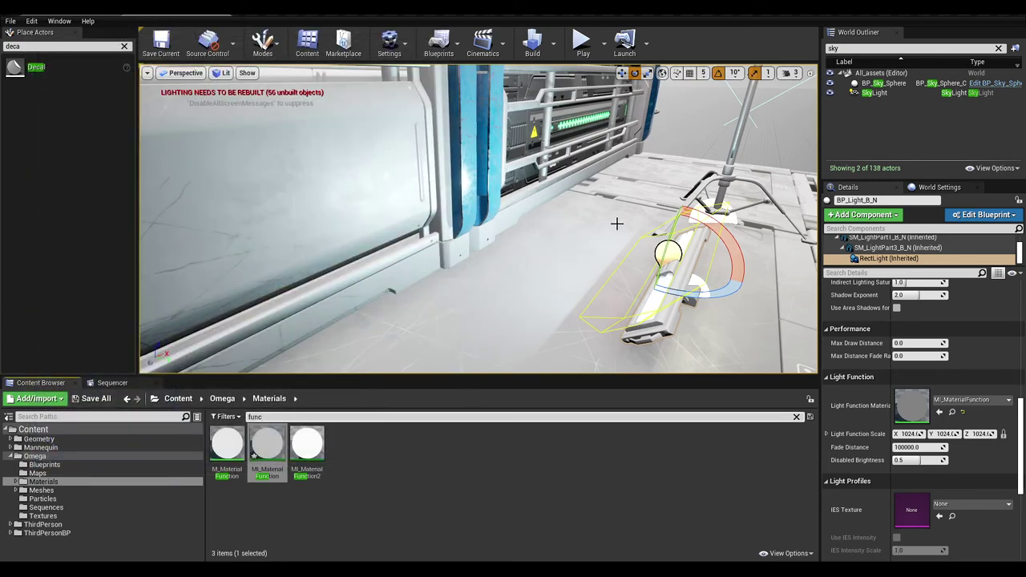
Place BP_Cable_Large from the Omega Blueprints folder on the corridor floor near BP_Light_B_N and select it for moving
{"action": "left_click_drag", "start_coordinate": [614, 222], "coordinate": [561, 226], "text": "alt"}
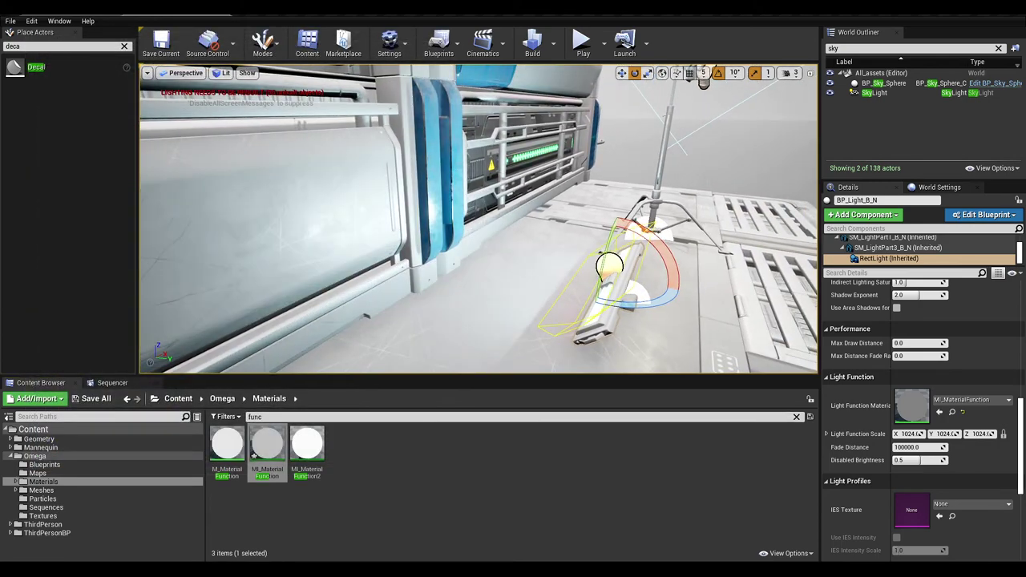
{"action": "scroll", "coordinate": [561, 226], "scroll_direction": "down", "scroll_amount": 6}
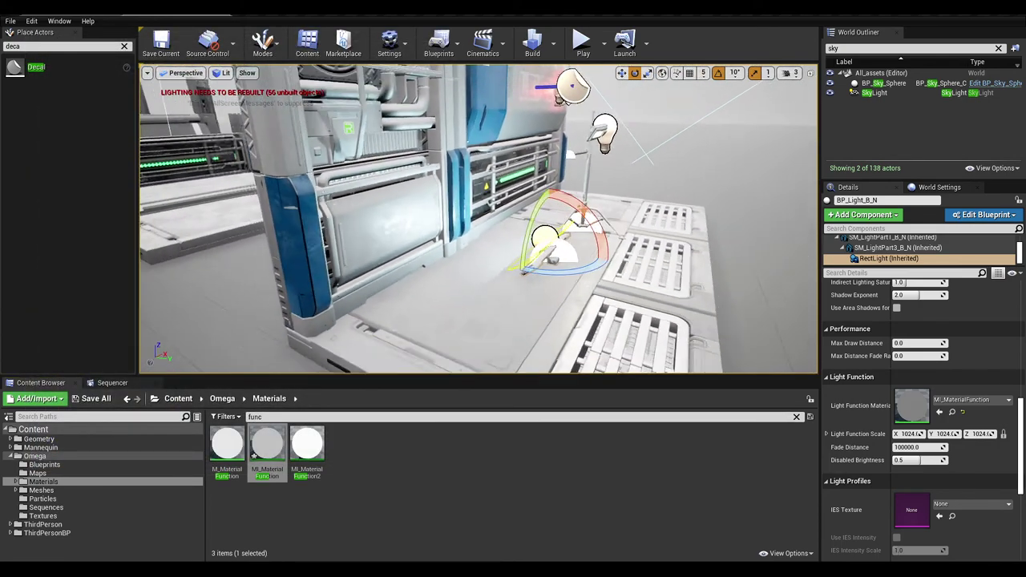
{"action": "right_click_drag", "start_coordinate": [561, 226], "coordinate": [593, 219]}
{"action": "left_click_drag", "start_coordinate": [500, 230], "coordinate": [646, 189], "text": "alt"}
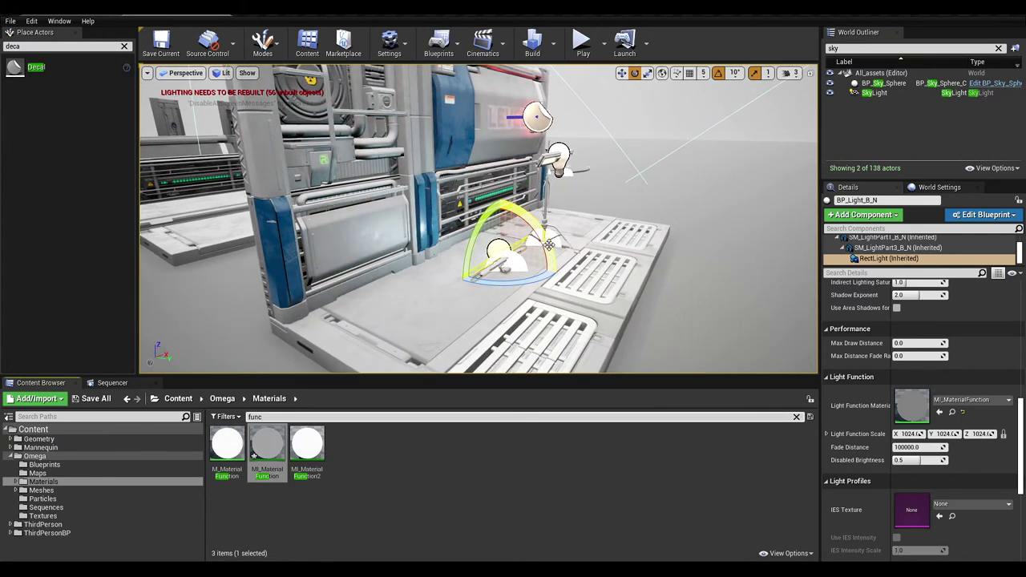
{"action": "left_click", "coordinate": [45, 465]}
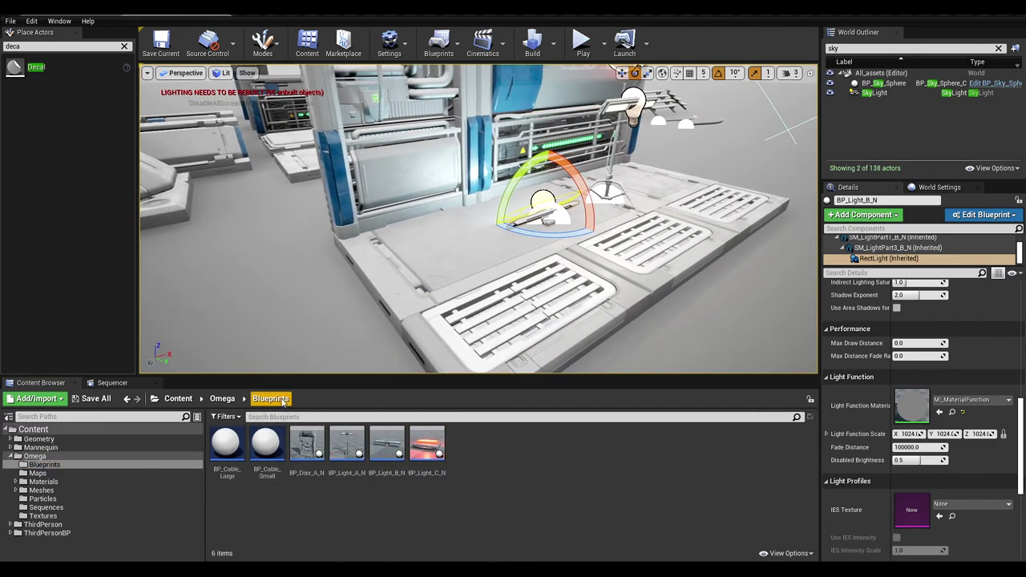
{"action": "left_click_drag", "start_coordinate": [226, 445], "coordinate": [444, 249]}
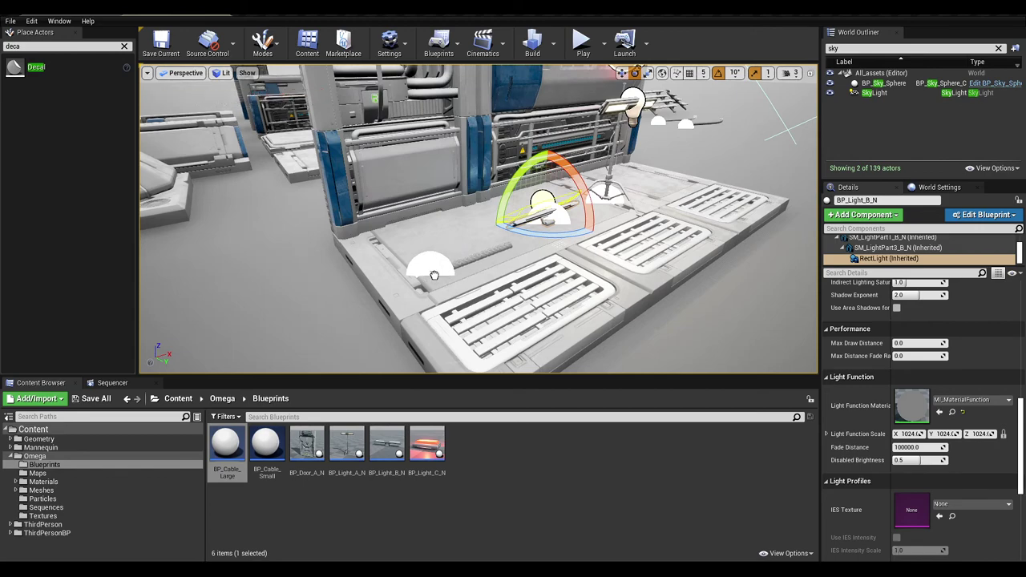
{"action": "left_click_drag", "start_coordinate": [435, 275], "coordinate": [435, 274]}
{"action": "key", "text": "w"}
{"action": "right_click_drag", "start_coordinate": [423, 244], "coordinate": [423, 281]}
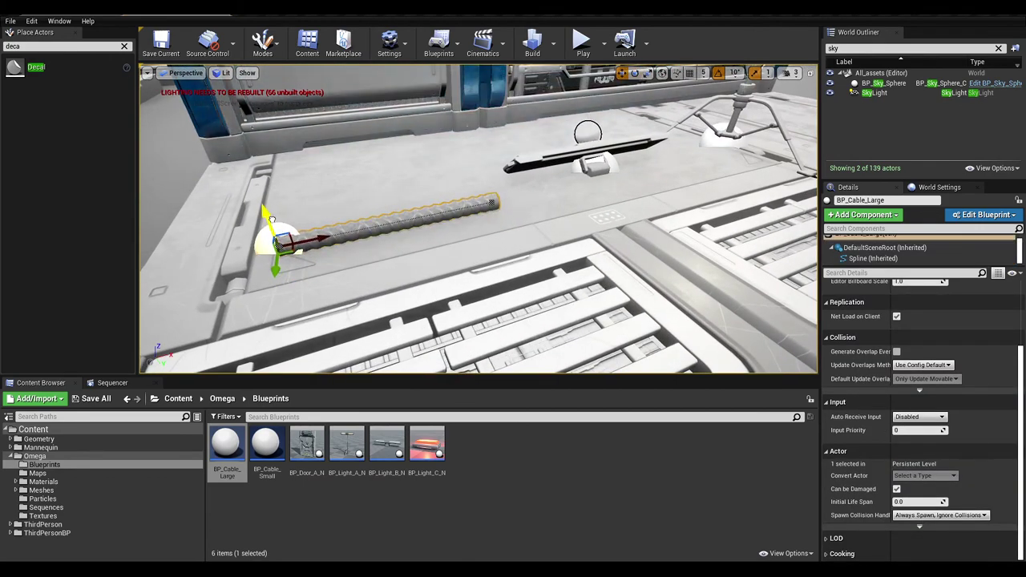
Place BP_Cable_Small from the Omega Blueprints folder on the corridor floor beside the large cable
{"action": "right_click_drag", "start_coordinate": [271, 219], "coordinate": [271, 180]}
{"action": "left_click_drag", "start_coordinate": [266, 448], "coordinate": [324, 284]}
{"action": "key", "text": "w"}
{"action": "right_click_drag", "start_coordinate": [336, 282], "coordinate": [337, 308]}
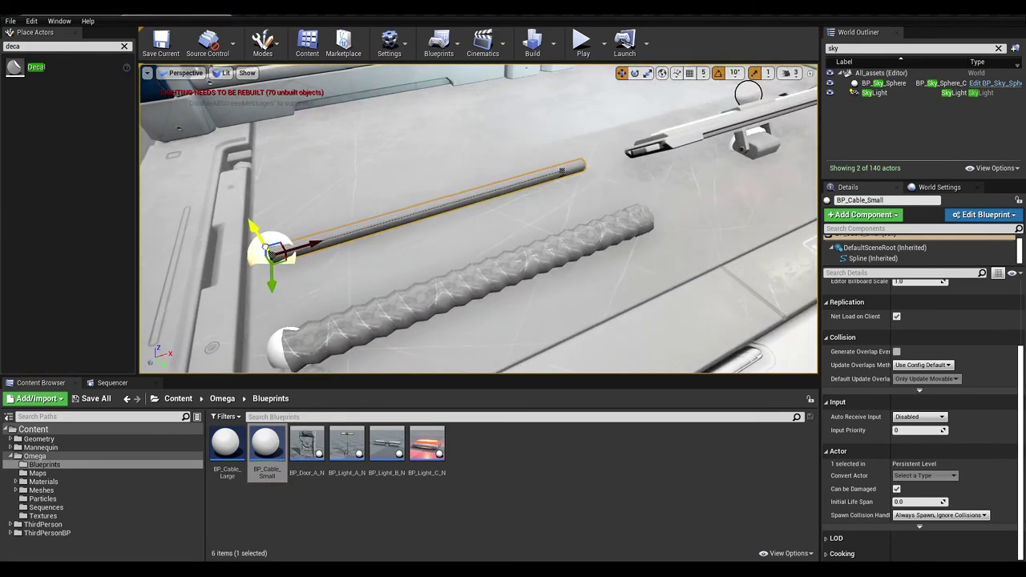
Extend BP_Cable_Large along the floor past the tripod lamp by moving its end spline point
{"action": "left_click", "coordinate": [441, 288]}
{"action": "key", "text": "f"}
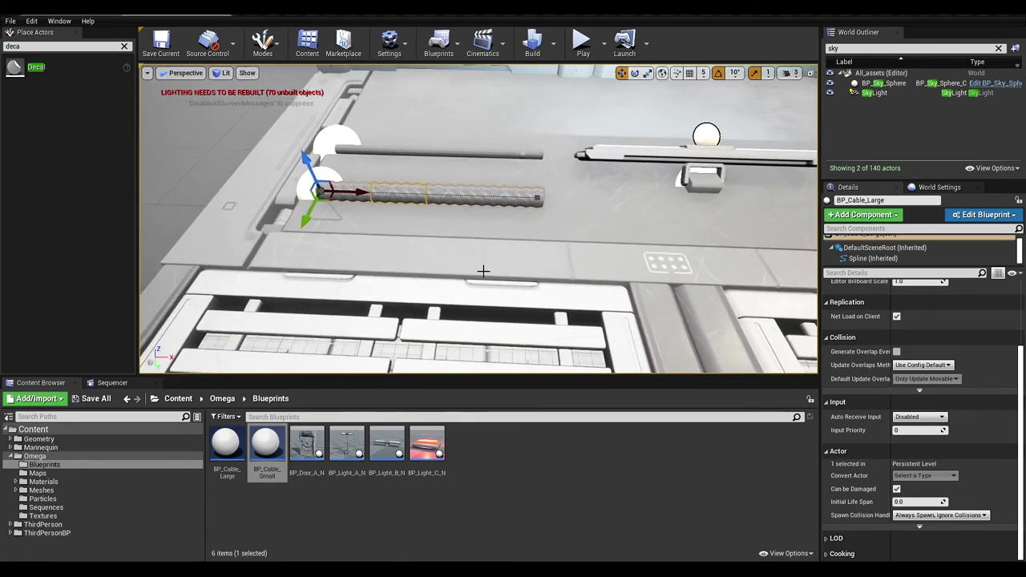
{"action": "key", "text": "s"}
{"action": "right_click_drag", "start_coordinate": [530, 232], "coordinate": [553, 218]}
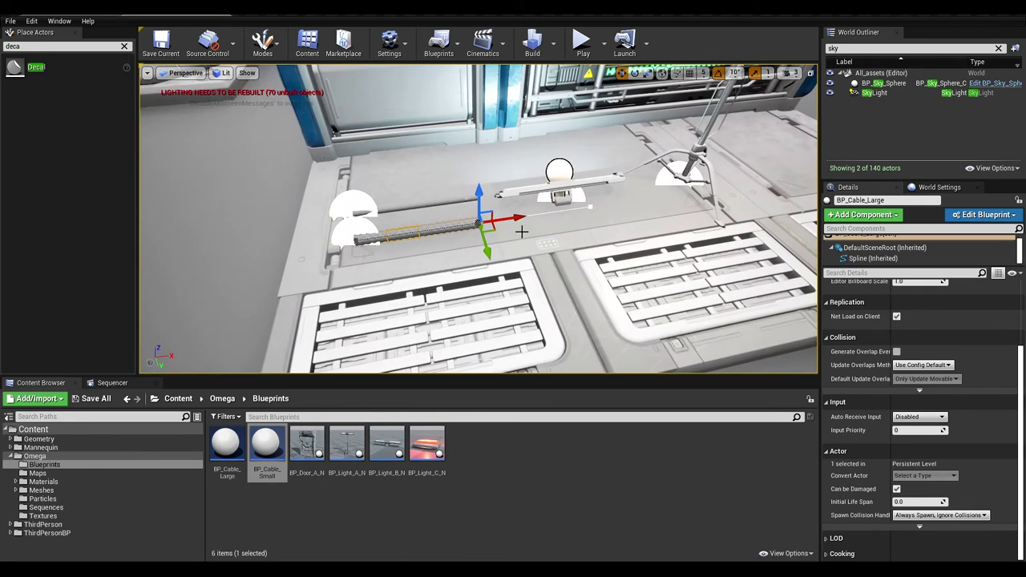
{"action": "left_click_drag", "start_coordinate": [501, 222], "coordinate": [782, 178]}
{"action": "key", "text": "d"}
{"action": "right_click_drag", "start_coordinate": [697, 192], "coordinate": [710, 229]}
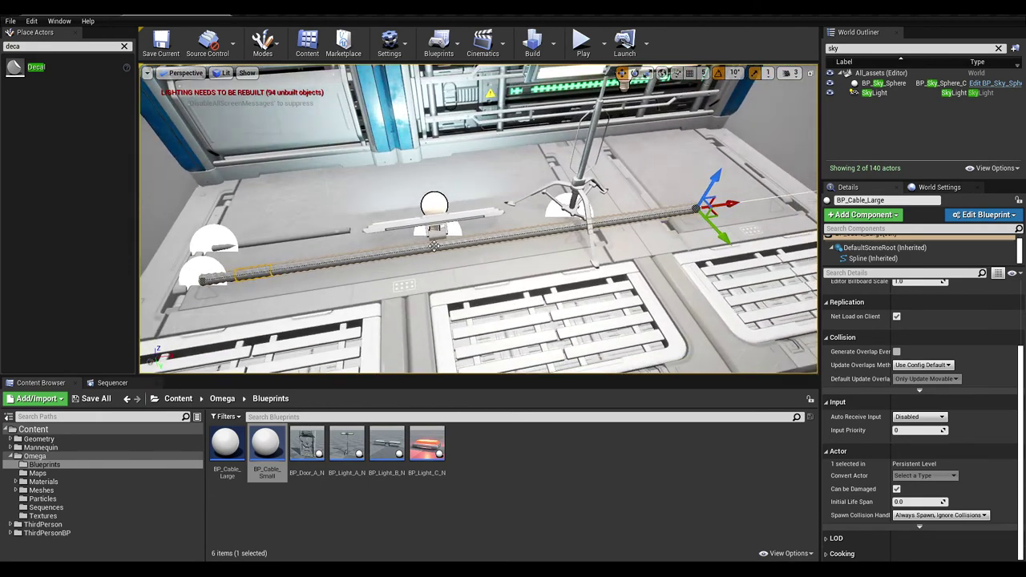
Add a spline point midway along BP_Cable_Large and move it toward the floor grates to curve the cable
{"action": "right_click", "coordinate": [409, 252]}
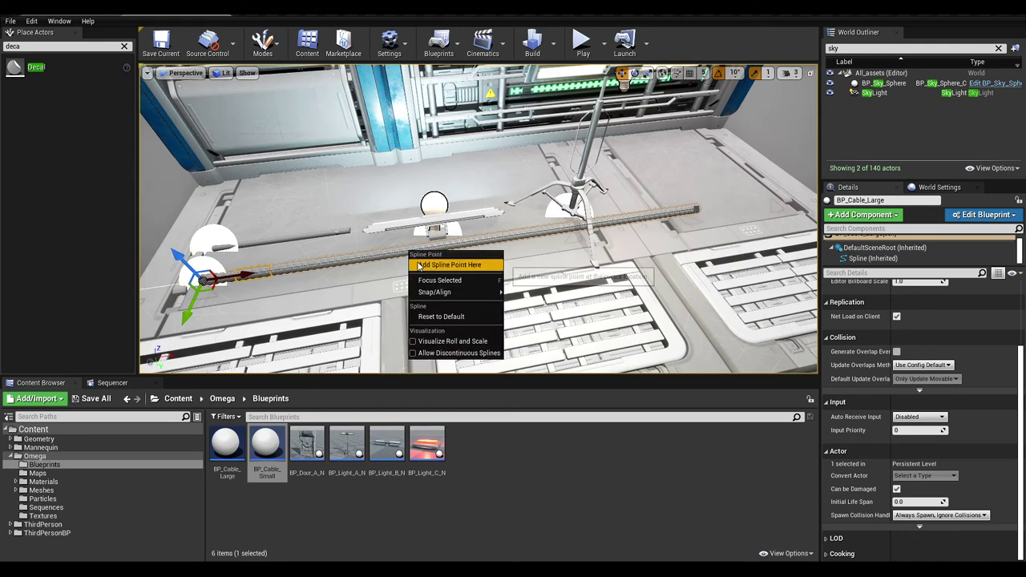
{"action": "left_click", "coordinate": [419, 266]}
{"action": "left_click_drag", "start_coordinate": [424, 262], "coordinate": [460, 302]}
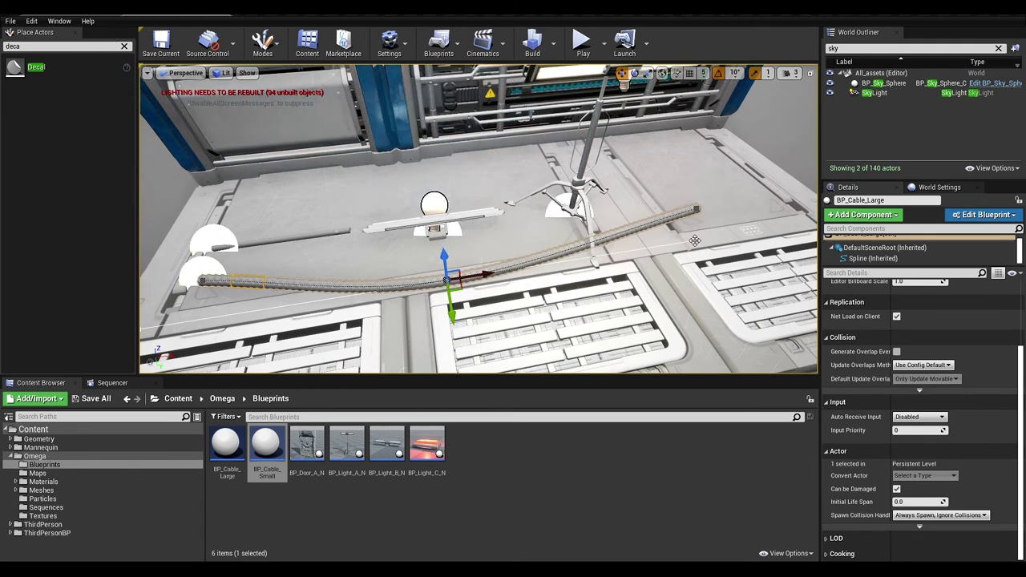
{"action": "left_click_drag", "start_coordinate": [694, 240], "coordinate": [660, 140]}
Extend BP_Cable_Small past the tripod lamp by moving its end spline point along the floor
{"action": "right_click_drag", "start_coordinate": [660, 140], "coordinate": [498, 194]}
{"action": "left_click", "coordinate": [469, 190]}
{"action": "left_click_drag", "start_coordinate": [499, 194], "coordinate": [814, 192]}
Add a spline point midway along BP_Cable_Small and move it toward the wall to bend the cable
{"action": "right_click_drag", "start_coordinate": [431, 199], "coordinate": [465, 199]}
{"action": "right_click", "coordinate": [431, 200]}
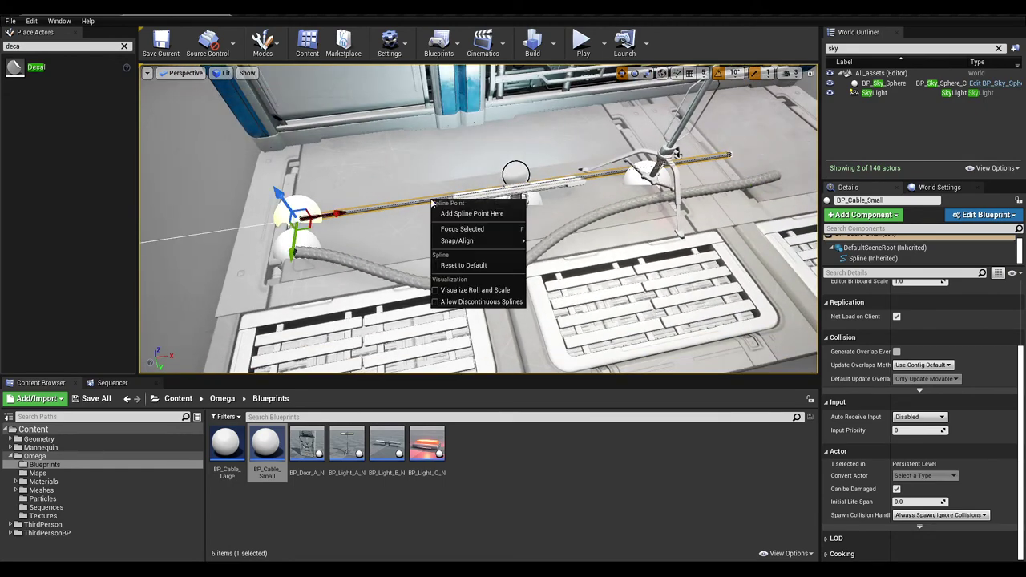
{"action": "left_click", "coordinate": [472, 213]}
{"action": "left_click_drag", "start_coordinate": [442, 209], "coordinate": [457, 207]}
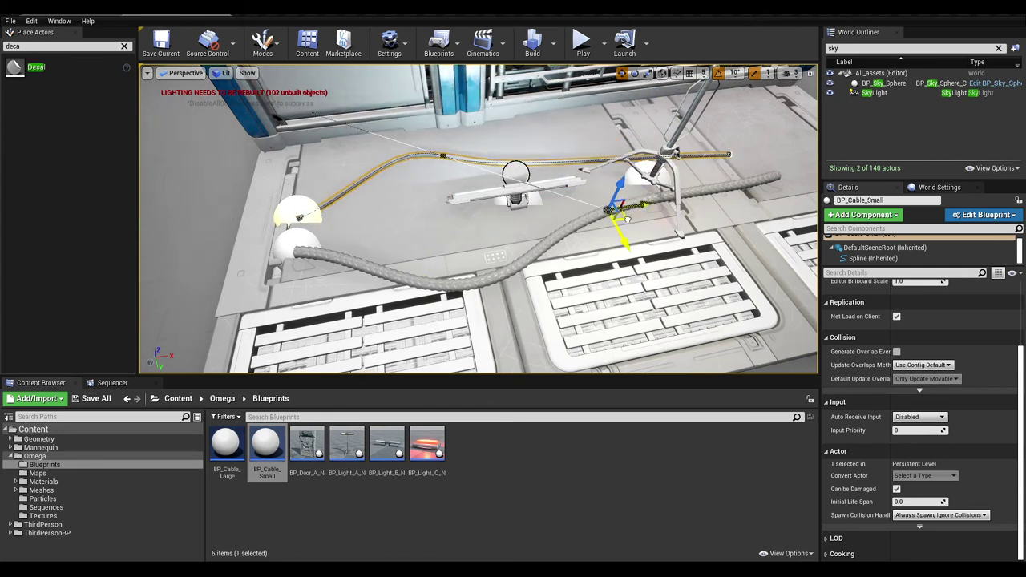
Rotate the end spline point of BP_Cable_Small and move it closer to the wall behind the tripod lamp
{"action": "left_click", "coordinate": [728, 155]}
{"action": "right_click_drag", "start_coordinate": [757, 157], "coordinate": [739, 183]}
{"action": "key", "text": "e"}
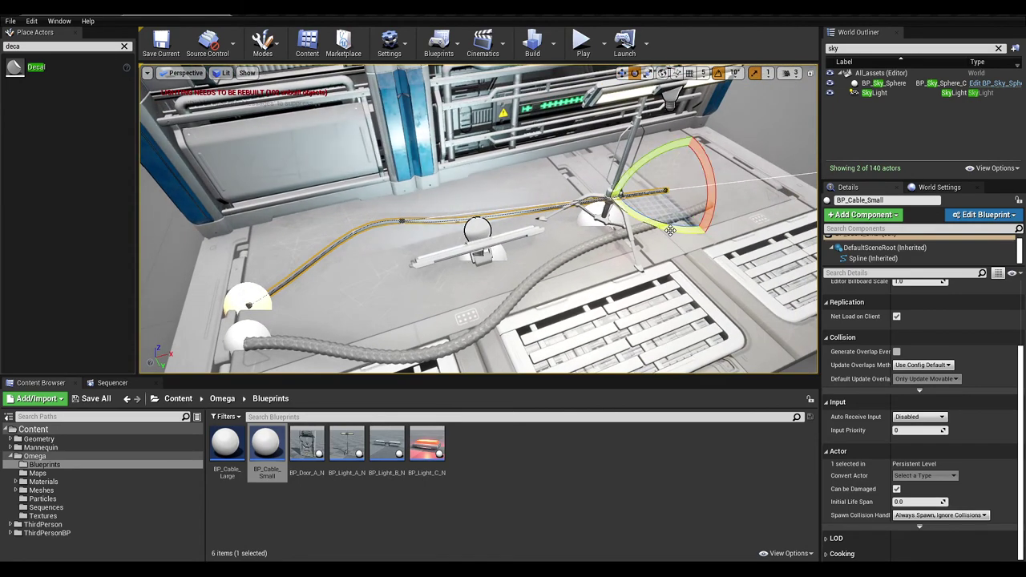
{"action": "left_click_drag", "start_coordinate": [670, 230], "coordinate": [721, 221]}
{"action": "key", "text": "w"}
{"action": "left_click_drag", "start_coordinate": [680, 191], "coordinate": [666, 152]}
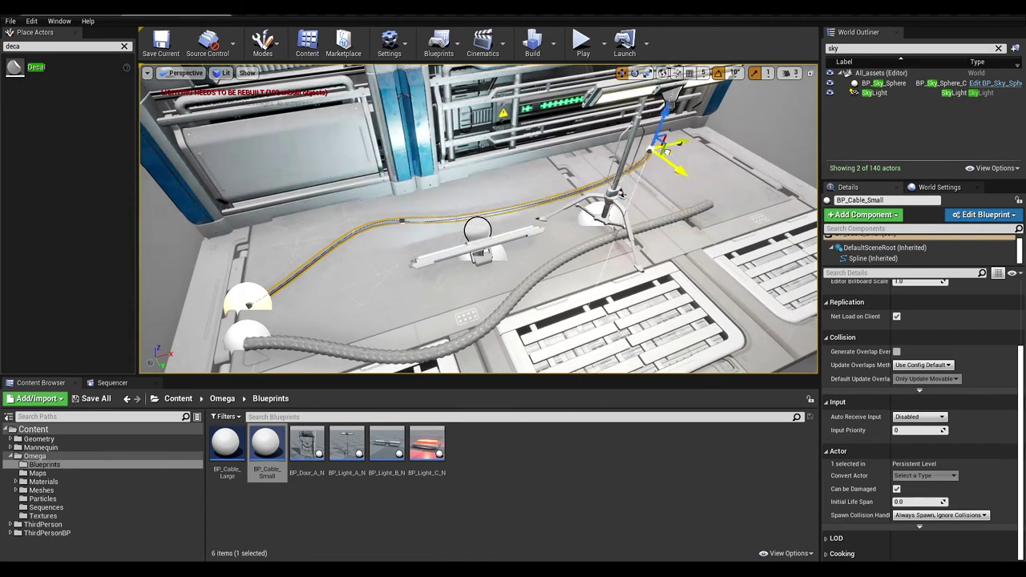
{"action": "key", "text": "e"}
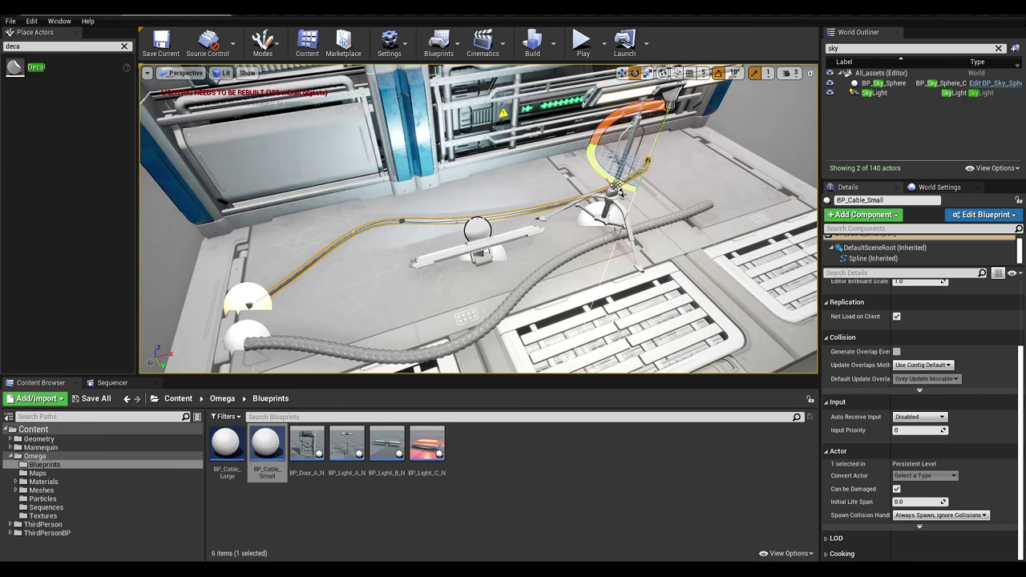
{"action": "right_click_drag", "start_coordinate": [615, 185], "coordinate": [554, 200]}
Reposition the middle spline point of BP_Cable_Small and add another spline point near the tripod lamp
{"action": "key", "text": "w"}
{"action": "left_click", "coordinate": [490, 309]}
{"action": "left_click_drag", "start_coordinate": [502, 315], "coordinate": [421, 230]}
{"action": "right_click", "coordinate": [609, 196]}
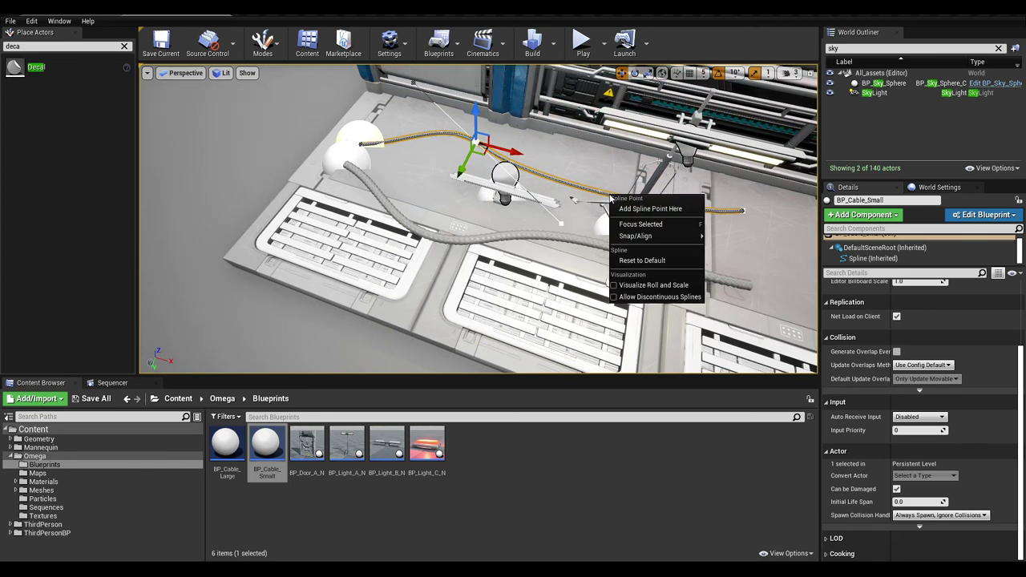
{"action": "left_click", "coordinate": [641, 205]}
{"action": "key", "text": "e"}
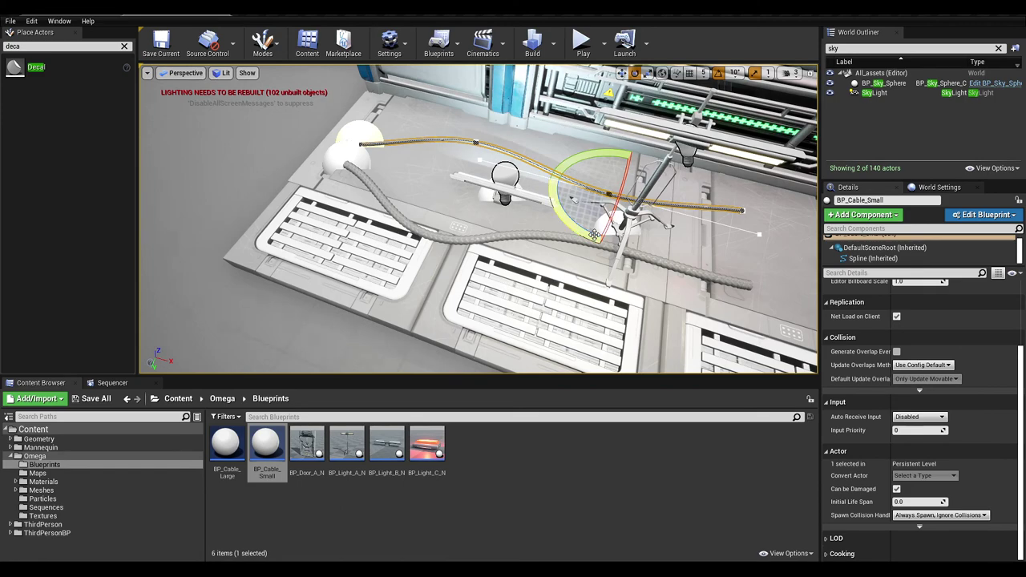
{"action": "left_click", "coordinate": [731, 237]}
Place P_Sparks from the Omega Particles folder on the LEVEL wall panel and preview the scene in game view
{"action": "right_click_drag", "start_coordinate": [732, 237], "coordinate": [749, 265]}
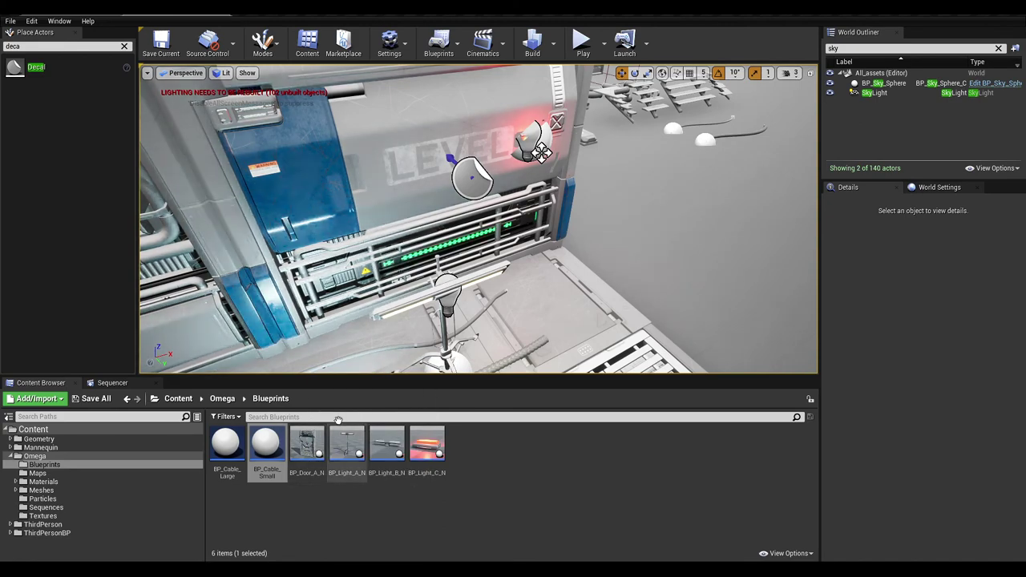
{"action": "right_click_drag", "start_coordinate": [336, 265], "coordinate": [286, 258]}
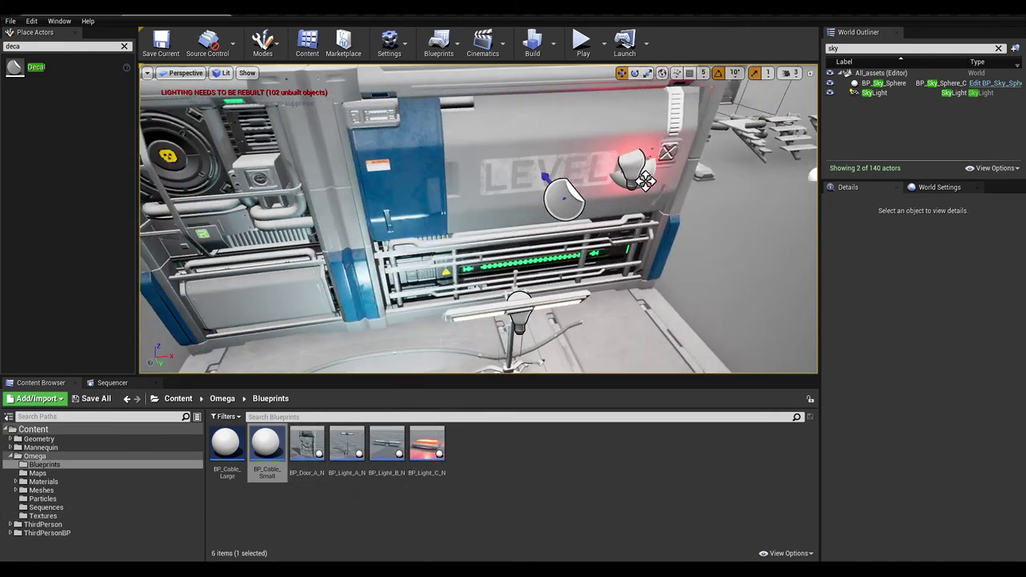
{"action": "left_click", "coordinate": [89, 499]}
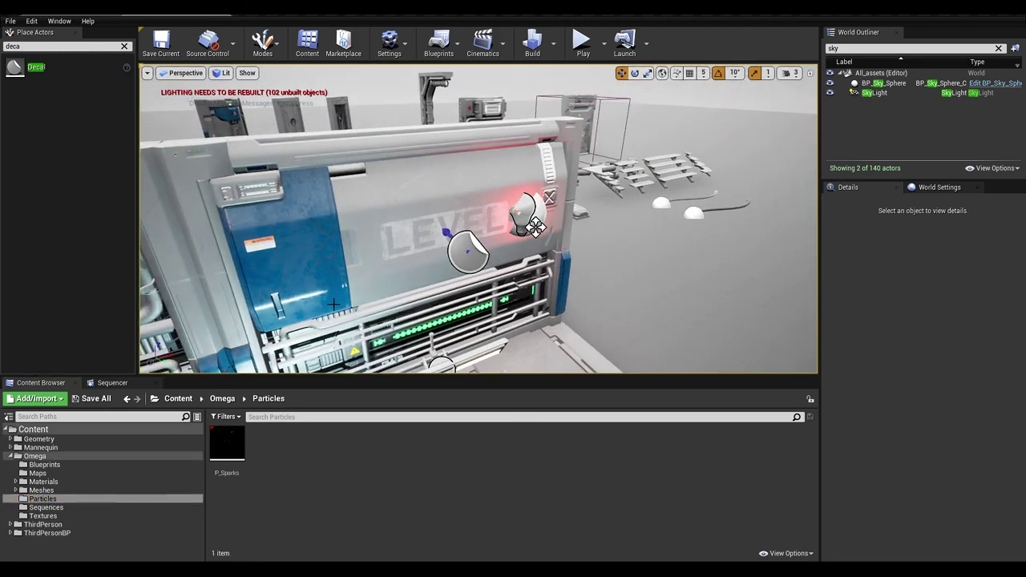
{"action": "left_click_drag", "start_coordinate": [227, 443], "coordinate": [407, 234]}
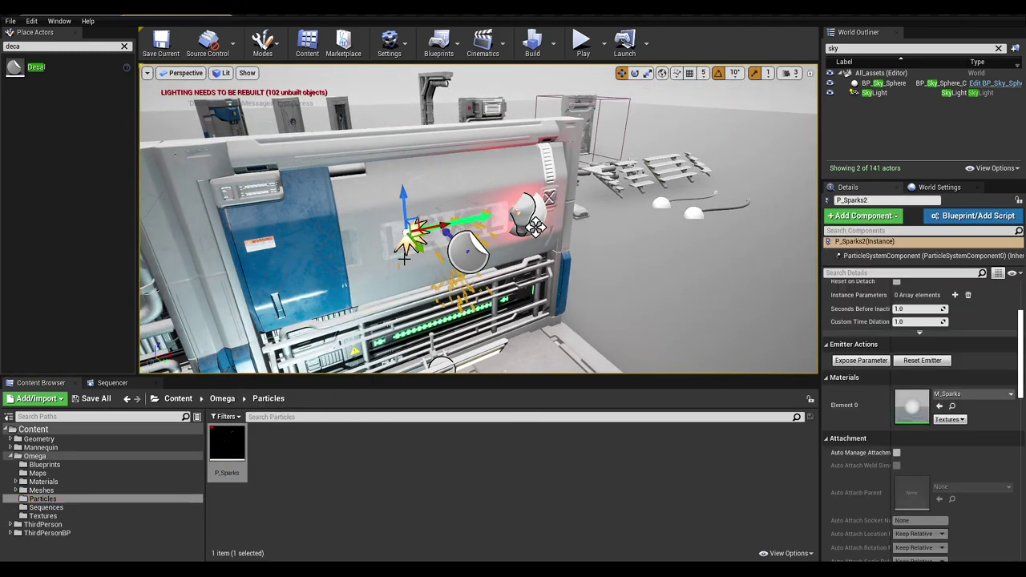
{"action": "right_click_drag", "start_coordinate": [407, 234], "coordinate": [485, 312]}
{"action": "right_click_drag", "start_coordinate": [622, 227], "coordinate": [501, 233]}
{"action": "key", "text": "s"}
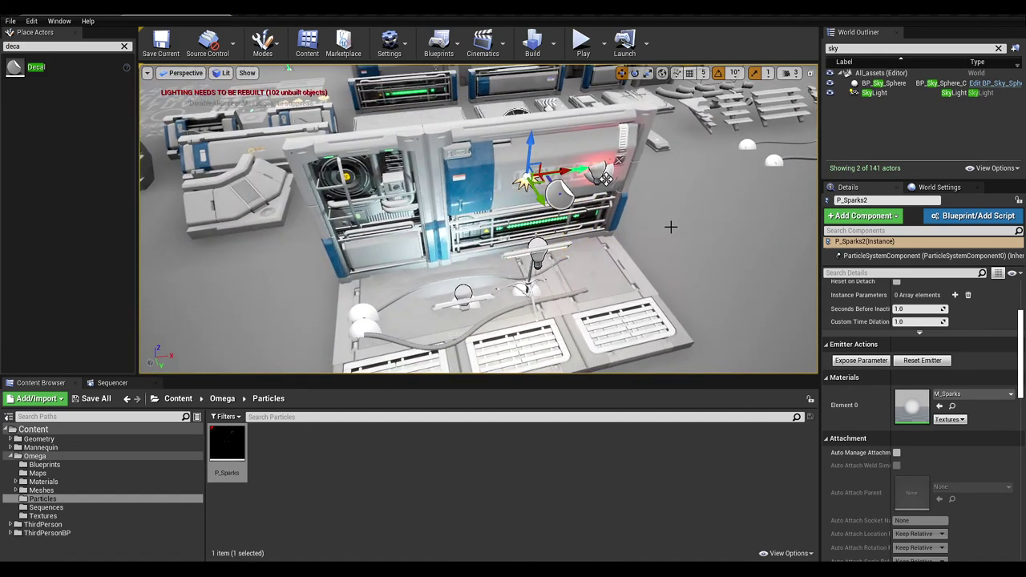
{"action": "key", "text": "g"}
{"action": "scroll", "coordinate": [673, 230], "scroll_direction": "up", "scroll_amount": 3}
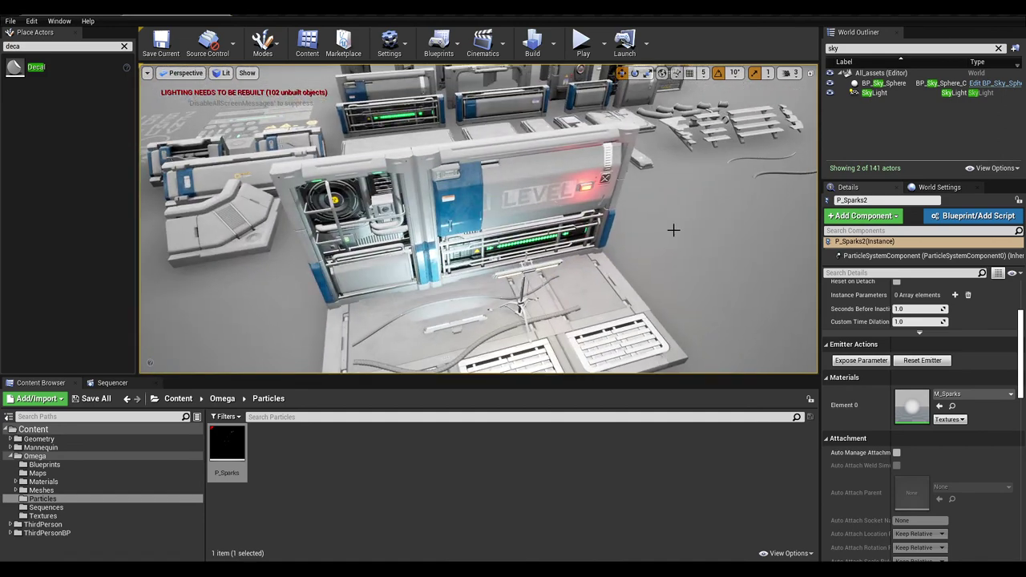
Switch to File Explorer and examine the Meshes and Textures folders inside the FBX_and_textures.7z archive, closing it when finished
{"action": "key", "text": "alt+Tab"}
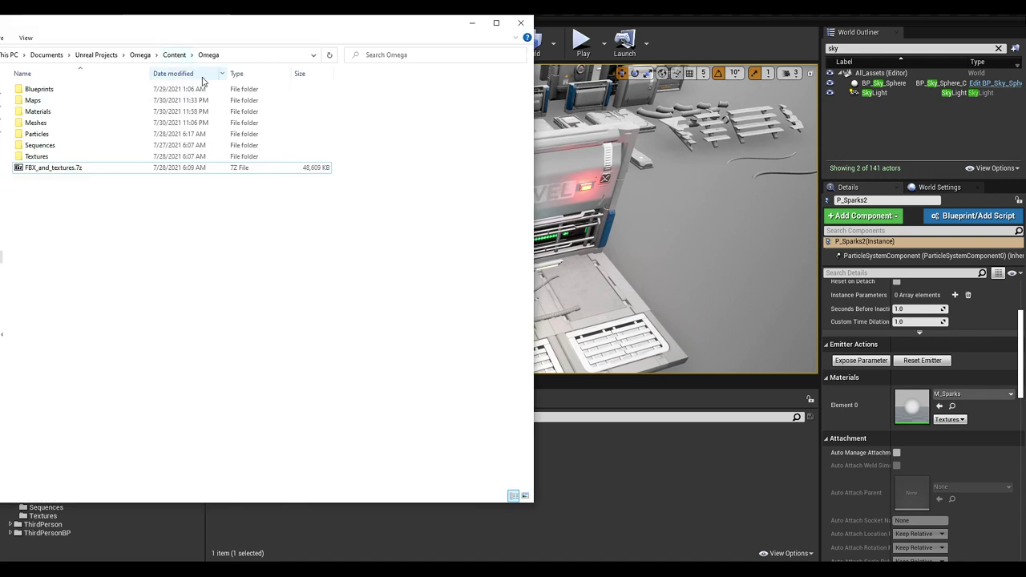
{"action": "double_click", "coordinate": [53, 168]}
{"action": "left_click_drag", "start_coordinate": [382, 45], "coordinate": [416, 37]}
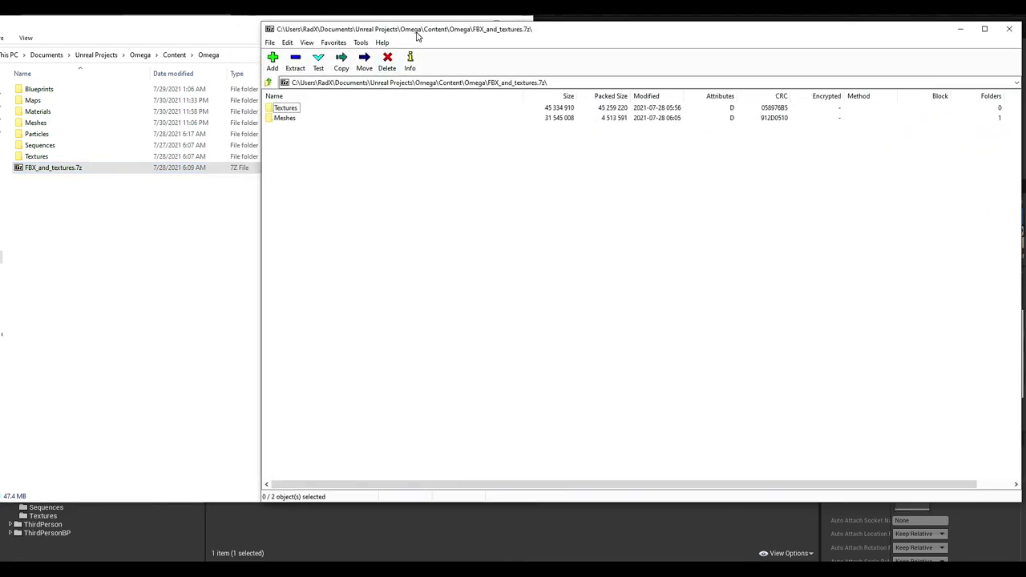
{"action": "double_click", "coordinate": [283, 119]}
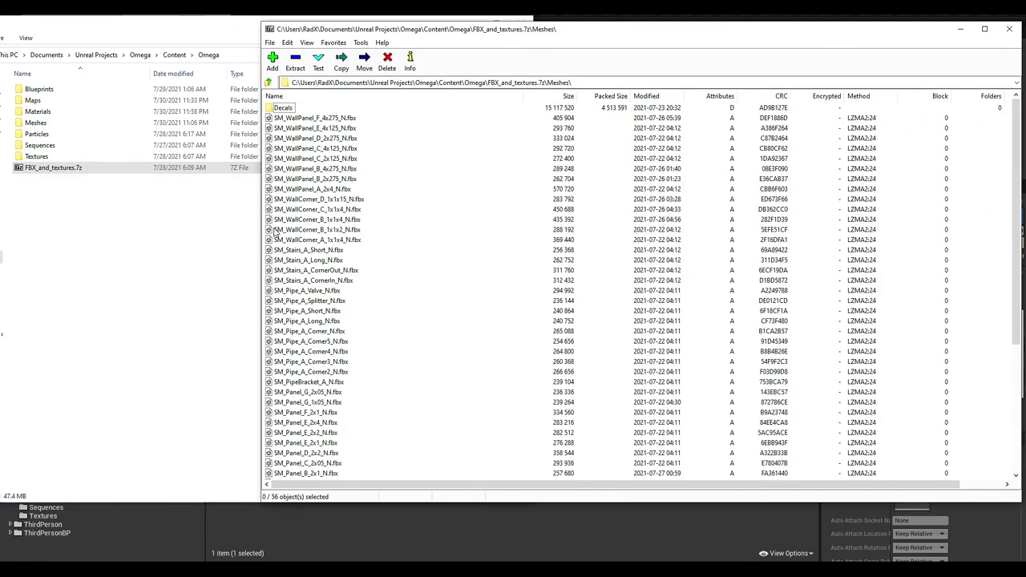
{"action": "left_click", "coordinate": [271, 83]}
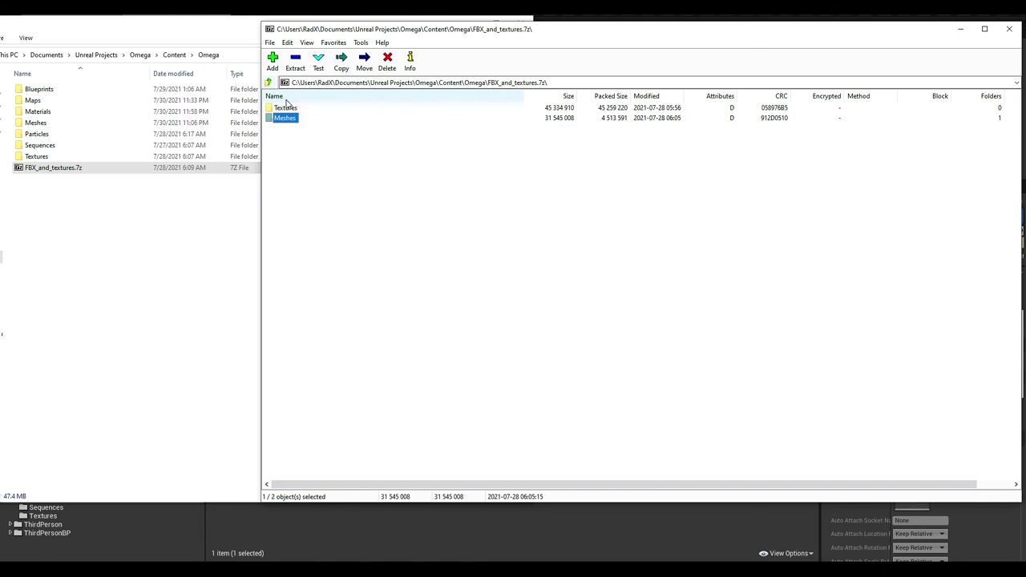
{"action": "double_click", "coordinate": [285, 107]}
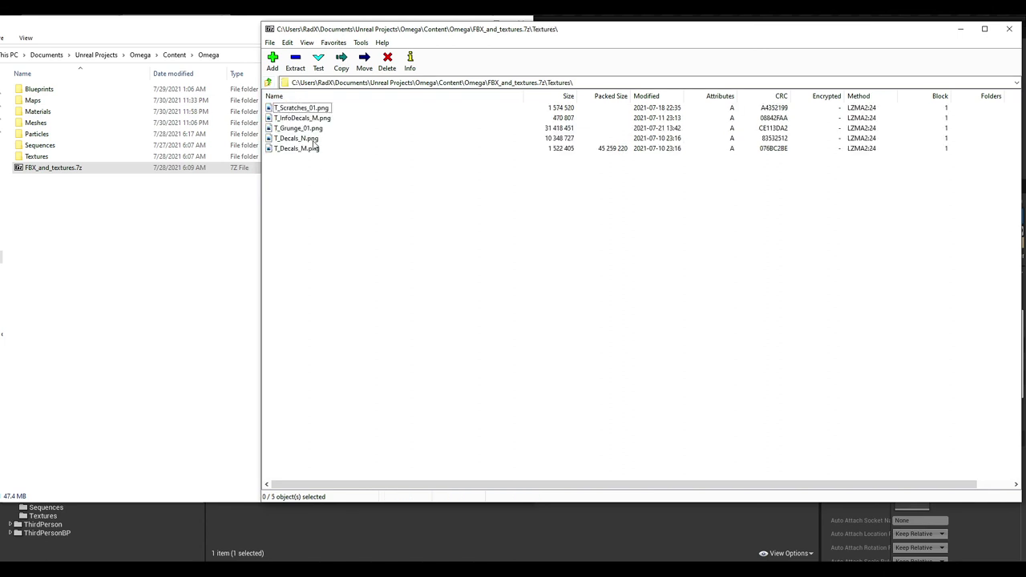
{"action": "left_click", "coordinate": [270, 82]}
{"action": "left_click_drag", "start_coordinate": [480, 32], "coordinate": [410, 22]}
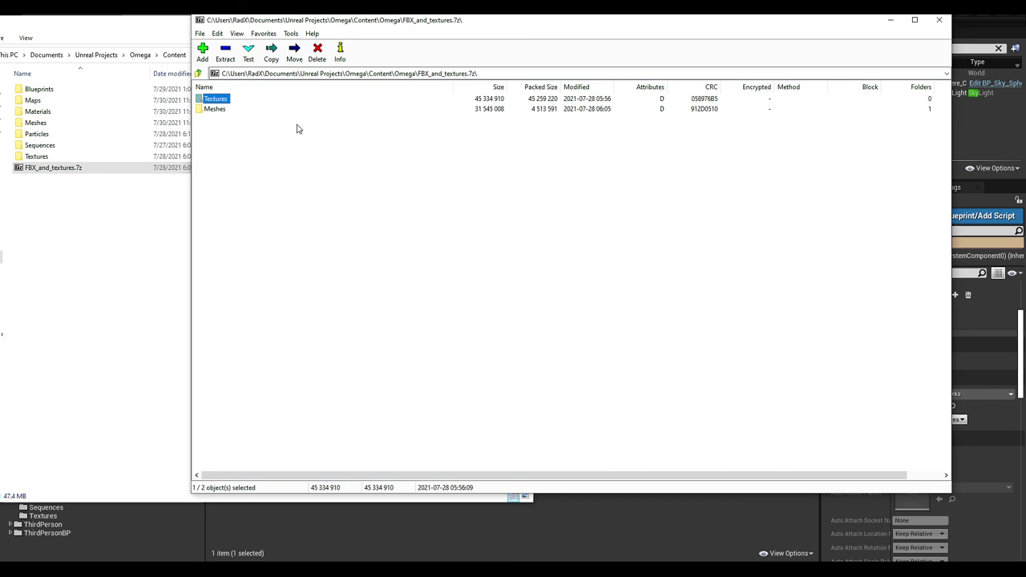
{"action": "left_click_drag", "start_coordinate": [538, 16], "coordinate": [455, 56]}
{"action": "left_click", "coordinate": [856, 61]}
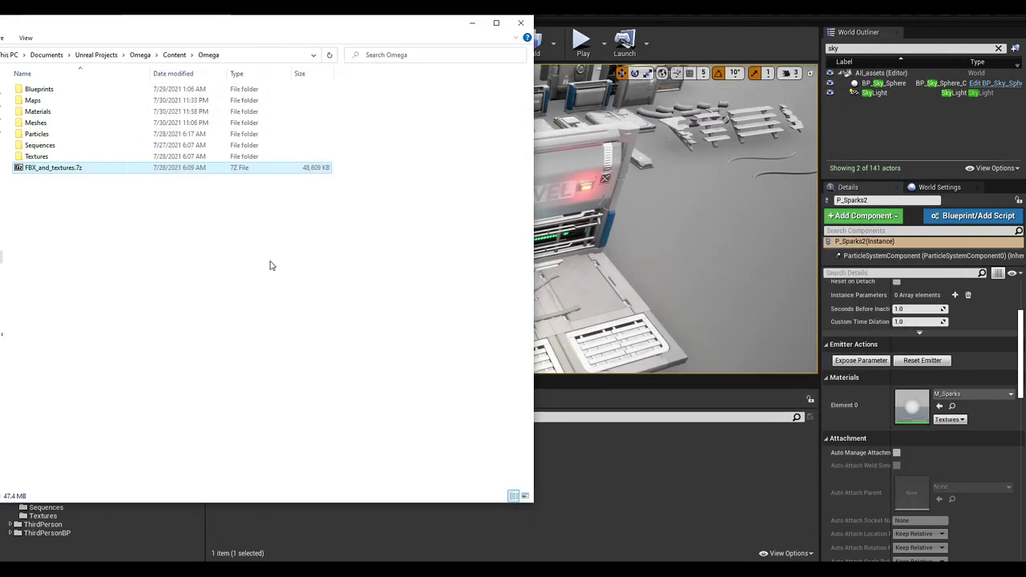